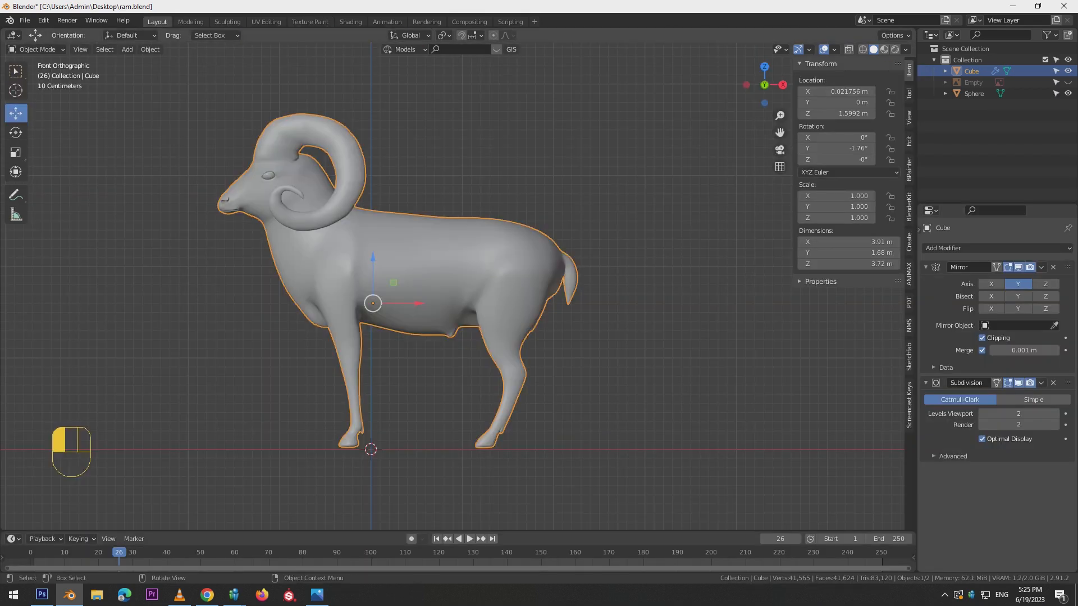
Unwrap the UVs of the whole eye sphere mesh in the UV Editing workspace.
click(266, 21)
key(a)
key(u)
click(670, 201)
key(Return)
Add a blank texture paint slot for the eye sphere in the Texture Paint workspace, with its colour set to black.
click(310, 22)
click(1068, 207)
click(1039, 222)
click(1018, 283)
drag(1059, 184, 1060, 203)
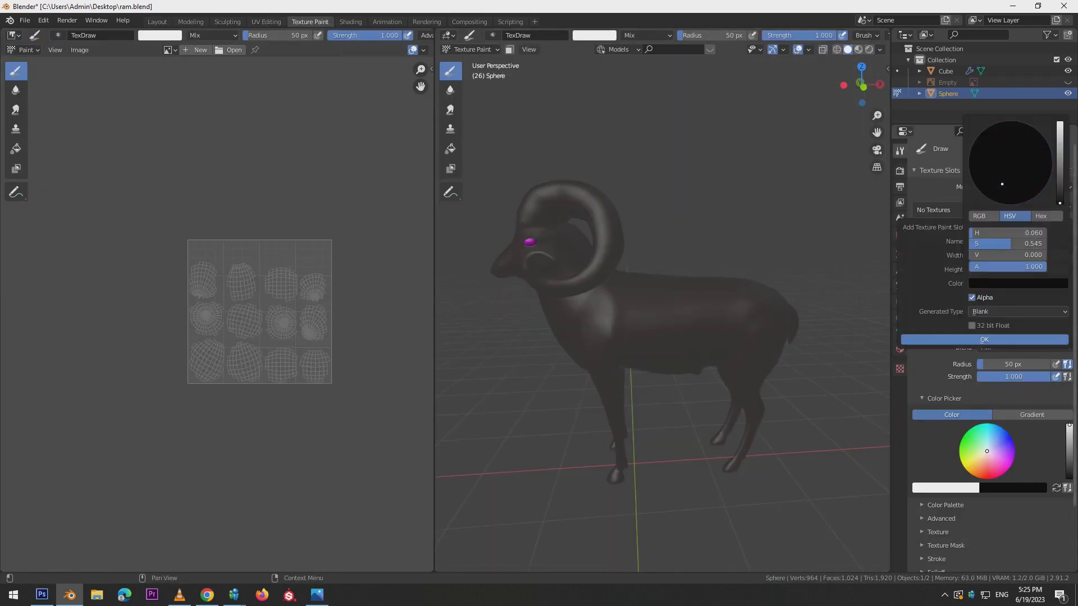
click(984, 339)
Return to the Layout workspace and switch to Object Mode.
click(158, 22)
click(37, 50)
click(40, 63)
Try to join the ram's body and the eye sphere into one object.
click(348, 253)
shift+click(269, 175)
key(ctrl+j)
key(ctrl+z)
Select the ram's body and put it in Texture Paint mode.
click(36, 49)
click(46, 122)
click(37, 49)
click(34, 50)
click(39, 62)
click(392, 253)
click(629, 236)
click(36, 49)
click(46, 123)
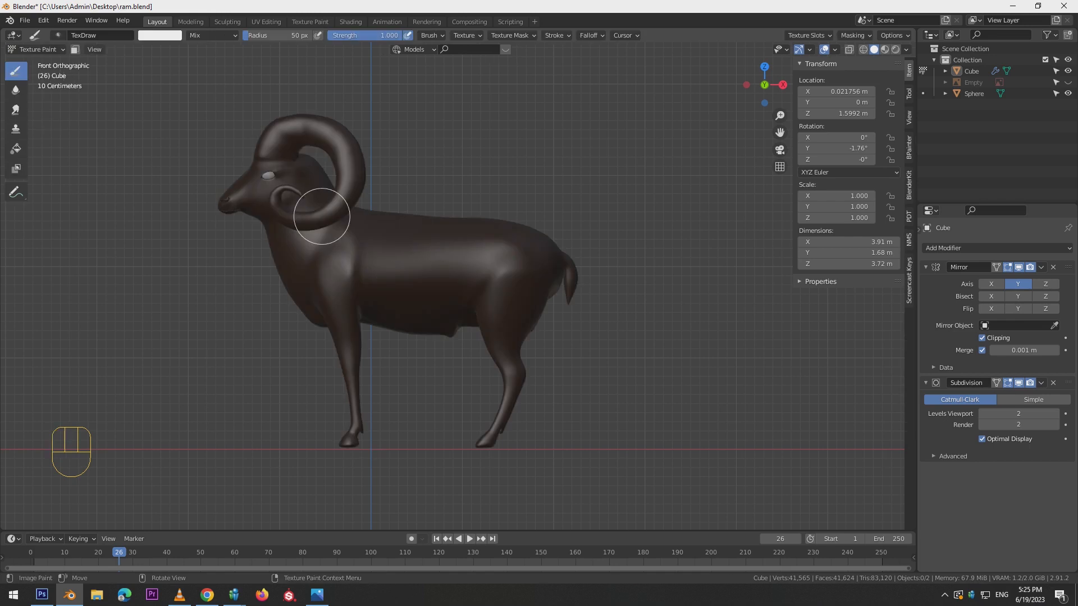
scroll(387, 208, up, 2)
middle_drag(423, 217, 607, 275)
key(KP_1)
scroll(579, 241, down, 2)
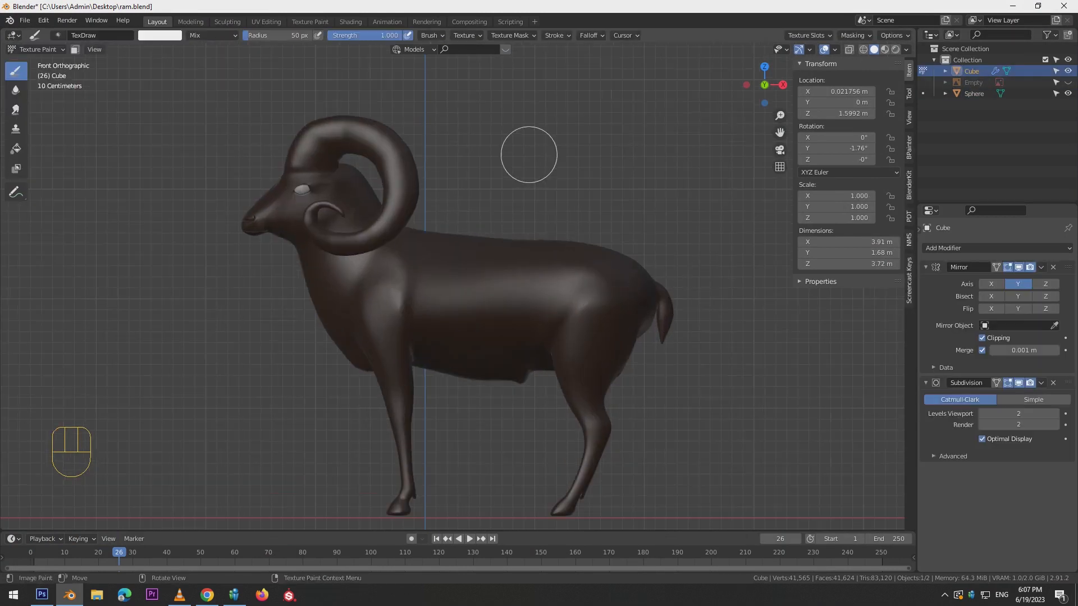
key(space)
key(space)
key(ctrl+z)
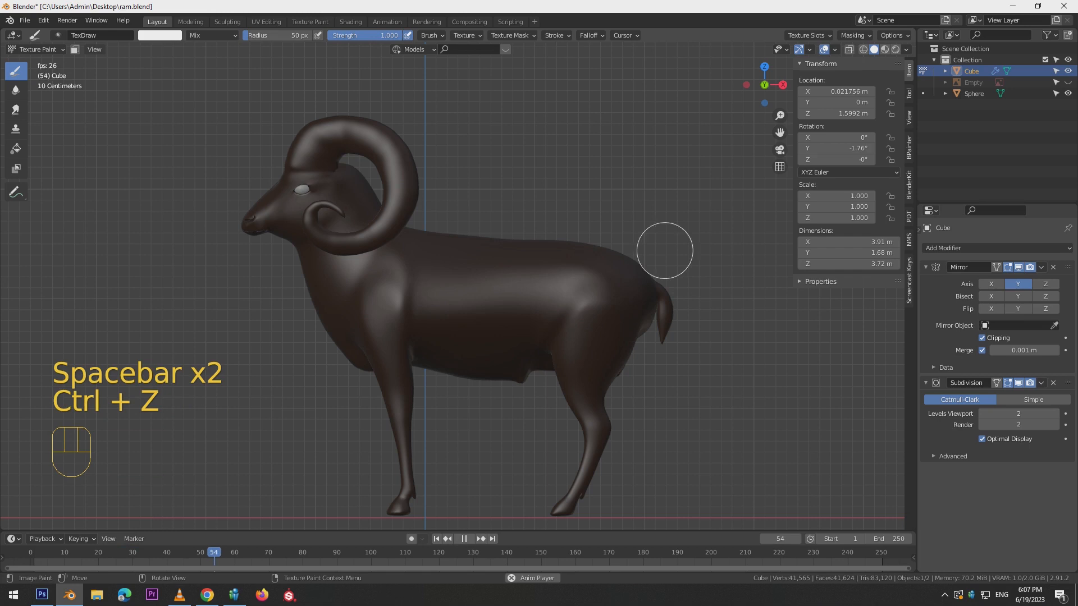
Stop the playback, shrink the brush to 19 px and paint the first white strokes on the ram's hindquarters.
key(KP_3)
key(space)
key(ctrl+z)
key(bracketleft)
key(bracketleft)
key(bracketleft)
key(bracketleft)
key(bracketleft)
key(bracketleft)
key(bracketleft)
key(bracketleft)
mouse_move(498, 277)
mouse_down()
mouse_move(517, 342)
mouse_move(519, 511)
mouse_up()
key(ctrl+z)
mouse_move(453, 284)
mouse_down()
mouse_move(438, 469)
mouse_move(464, 320)
mouse_up()
Cover the rump around the tail and the backs of the hind legs with white paint.
middle_drag(631, 288, 644, 309)
mouse_move(644, 334)
mouse_down()
mouse_move(632, 298)
mouse_move(600, 387)
mouse_up()
mouse_move(573, 350)
alt+middle_down()
mouse_move(441, 343)
mouse_move(432, 316)
alt+middle_up()
mouse_move(432, 316)
mouse_down()
mouse_move(432, 305)
mouse_move(459, 494)
mouse_up()
alt+middle_drag(459, 489, 515, 405)
alt+middle_drag(599, 326, 562, 329)
drag(498, 282, 537, 272)
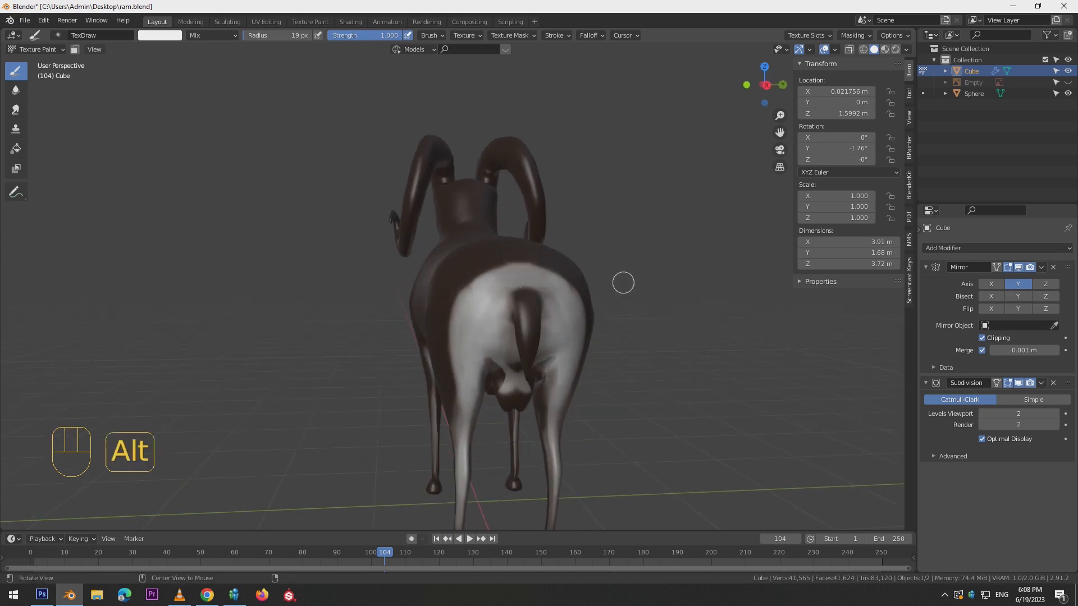
alt+middle_drag(597, 272, 593, 289)
drag(508, 320, 519, 312)
mouse_move(483, 342)
alt+middle_down()
mouse_move(739, 339)
mouse_move(750, 352)
alt+middle_up()
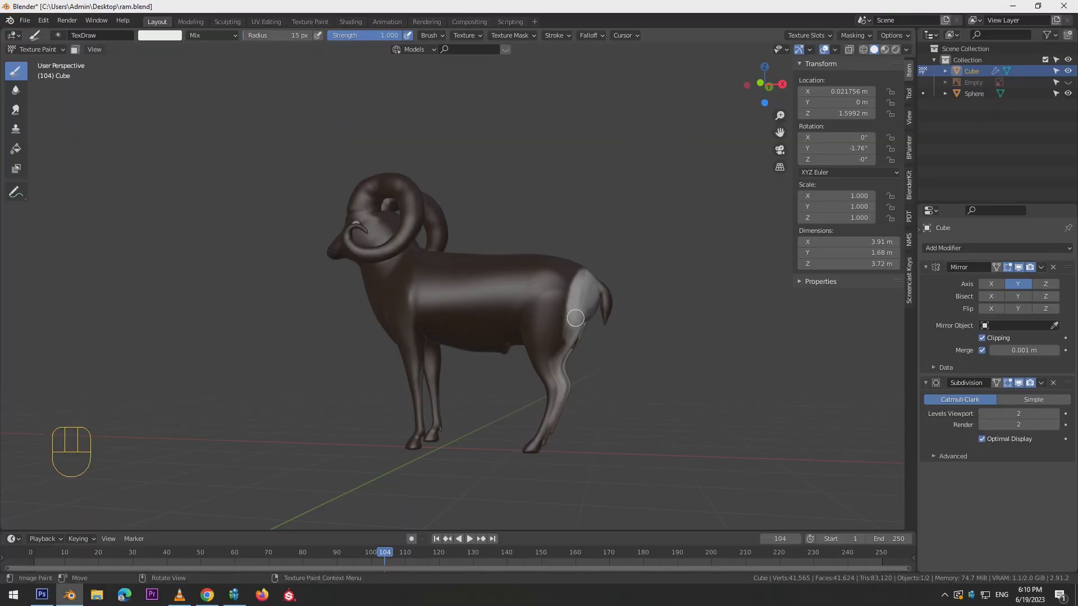
Refine the upper edge of the white rump patch with a 15 px white brush.
drag(580, 261, 557, 349)
key(ctrl+z)
alt+middle_drag(659, 269, 596, 306)
mouse_move(542, 322)
mouse_down()
mouse_move(558, 308)
mouse_move(519, 343)
mouse_up()
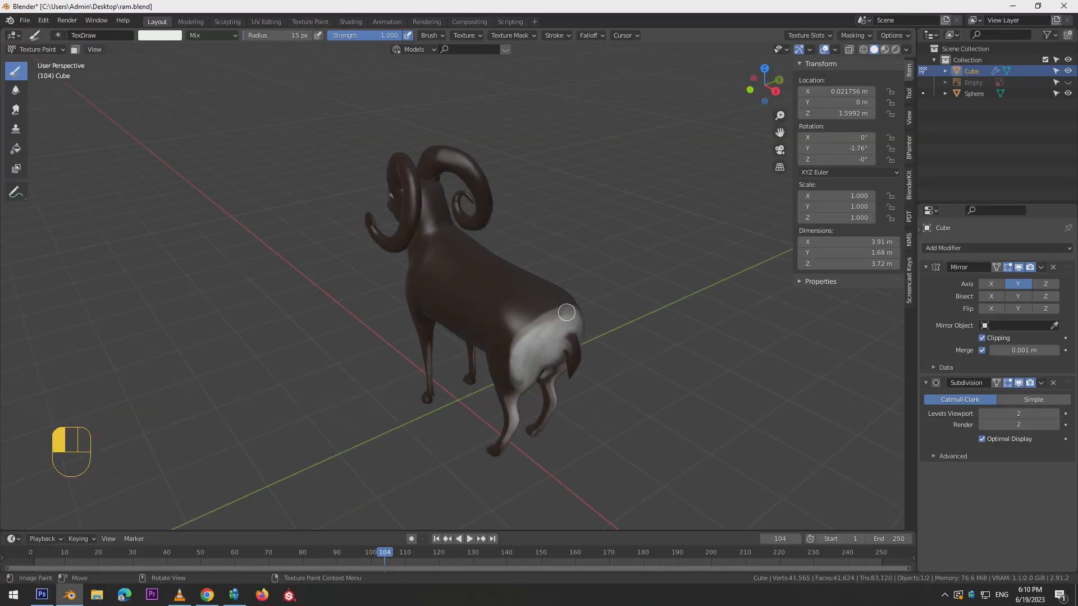
alt+middle_drag(588, 334, 634, 309)
drag(583, 279, 554, 377)
key(ctrl+z)
alt+middle_drag(667, 329, 712, 321)
key(KP_1)
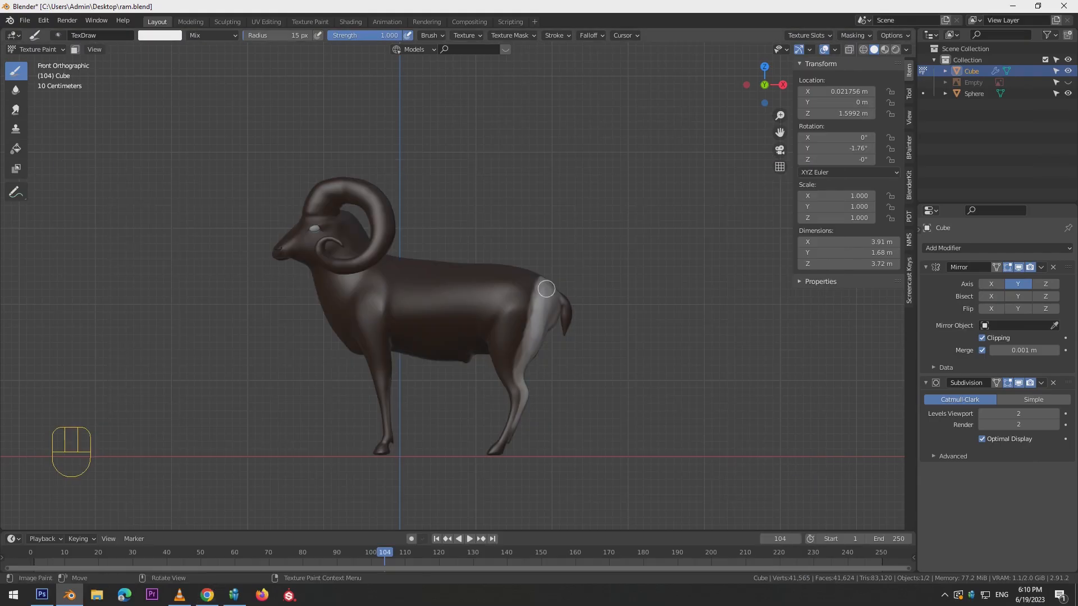
Extend the white rump patch forward over the hip and upper thigh.
alt+middle_drag(350, 445, 533, 311)
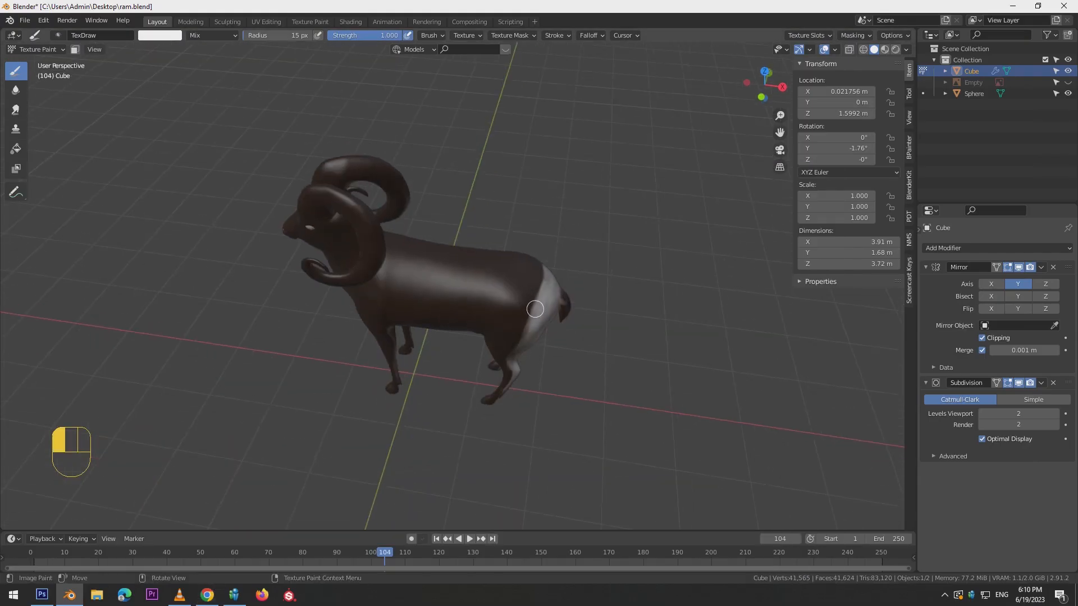
drag(542, 286, 532, 303)
alt+middle_drag(538, 326, 543, 279)
drag(527, 297, 526, 318)
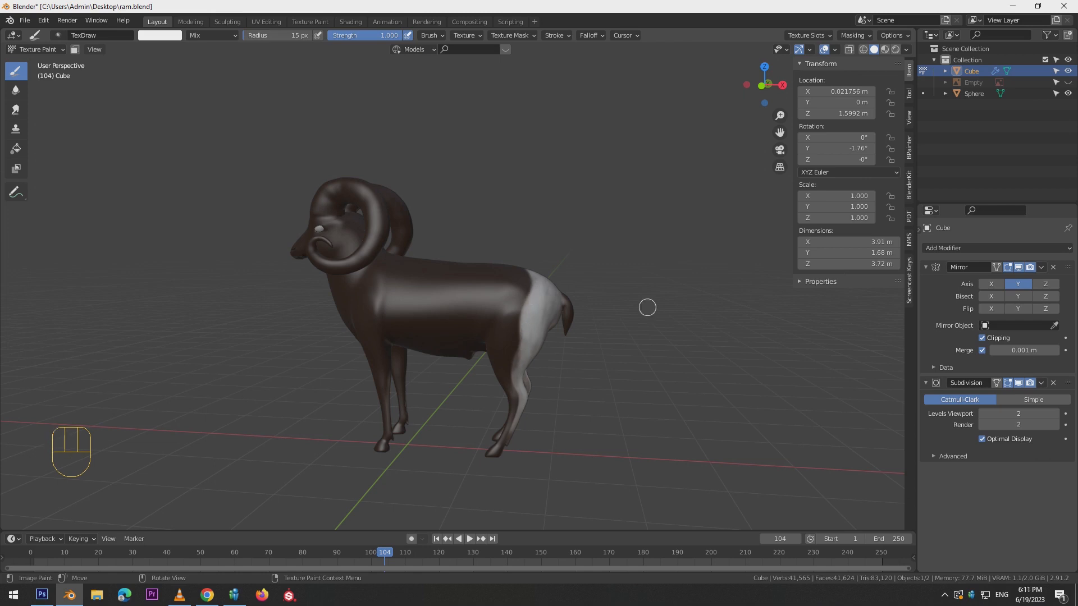
middle_drag(519, 373, 678, 346)
key(KP_1)
key(KP_1)
scroll(683, 366, up, 2)
scroll(683, 365, down, 2)
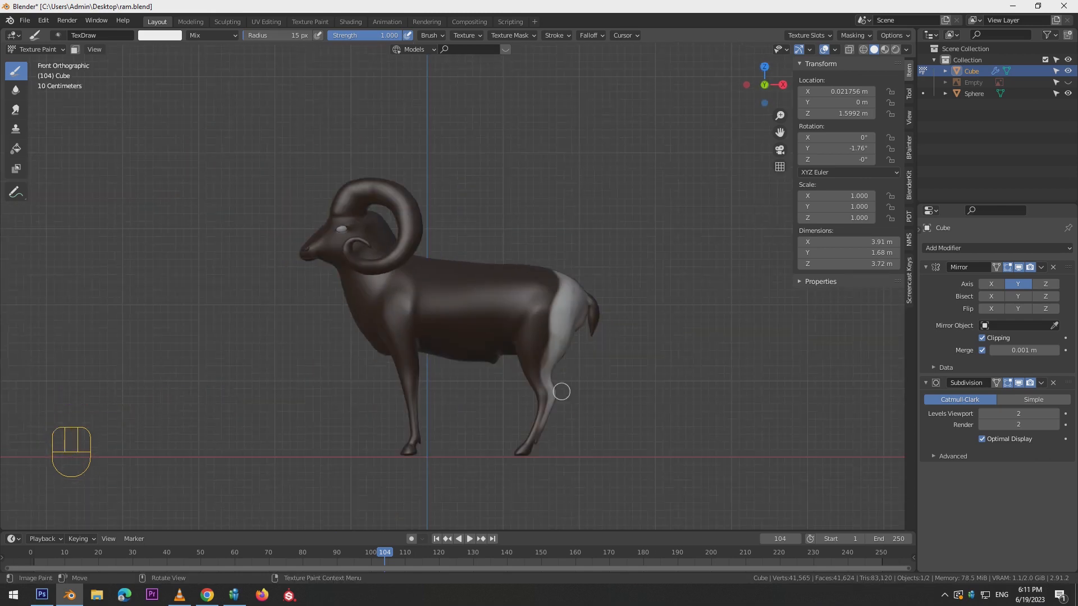
Check the mountain sheep reference photo in Chrome, return to Blender and paint the ram's muzzle white.
key(alt+Tab)
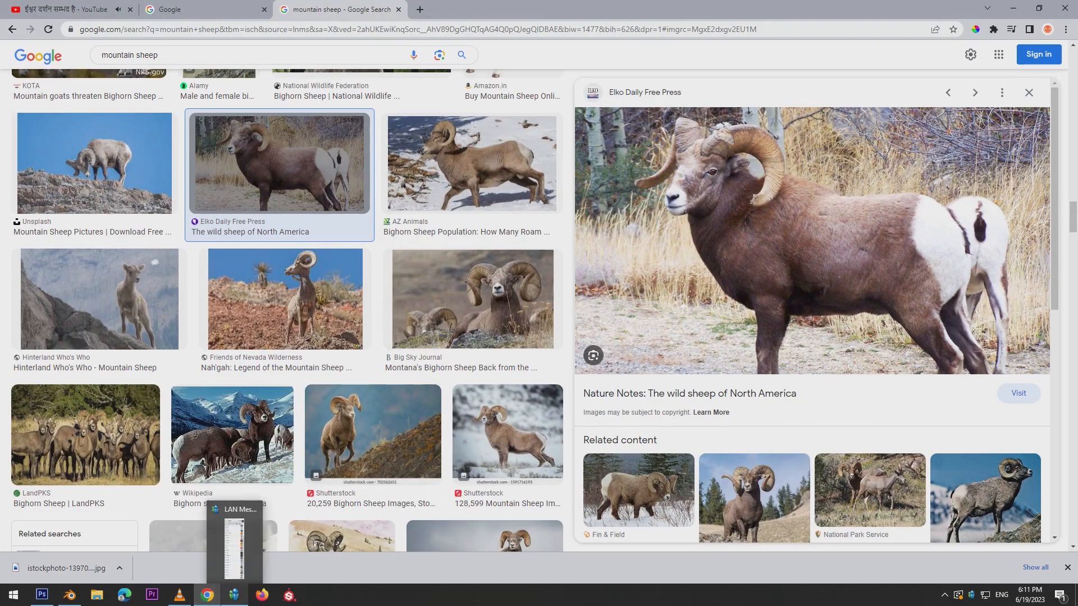
key(alt+Tab)
alt+middle_drag(380, 250, 532, 332)
drag(438, 403, 438, 410)
alt+middle_drag(500, 382, 393, 317)
drag(302, 253, 305, 257)
alt+middle_drag(305, 257, 311, 237)
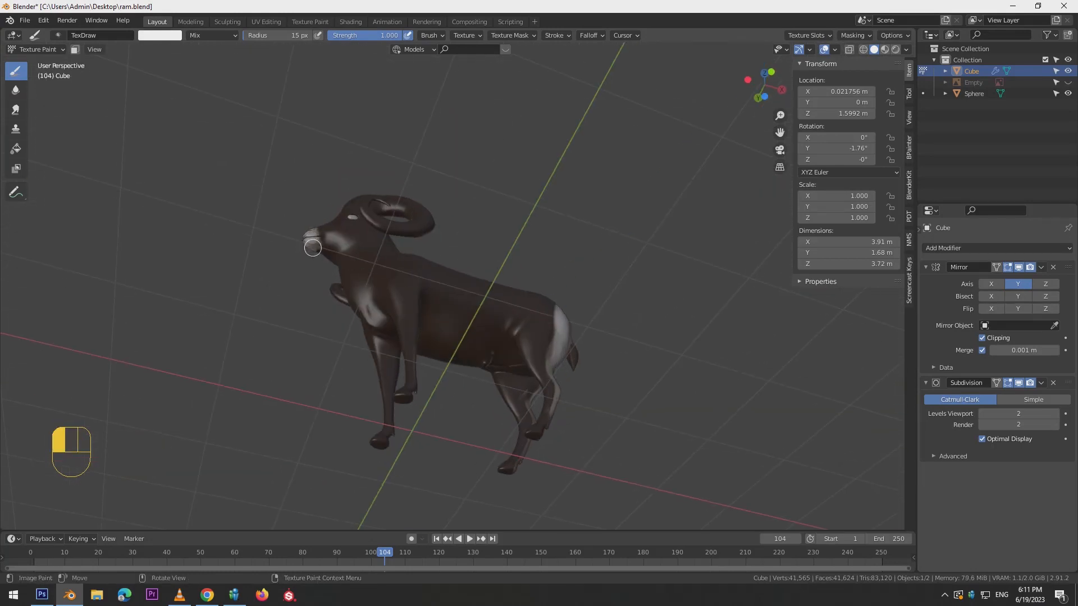
alt+drag(312, 248, 367, 349)
Recheck the reference photo in Chrome and, back in Blender, set the brush to pale yellow with strength 0.541 and radius 55 px.
middle_drag(378, 334, 315, 294)
alt+middle_drag(696, 300, 609, 293)
key(KP_1)
click(207, 595)
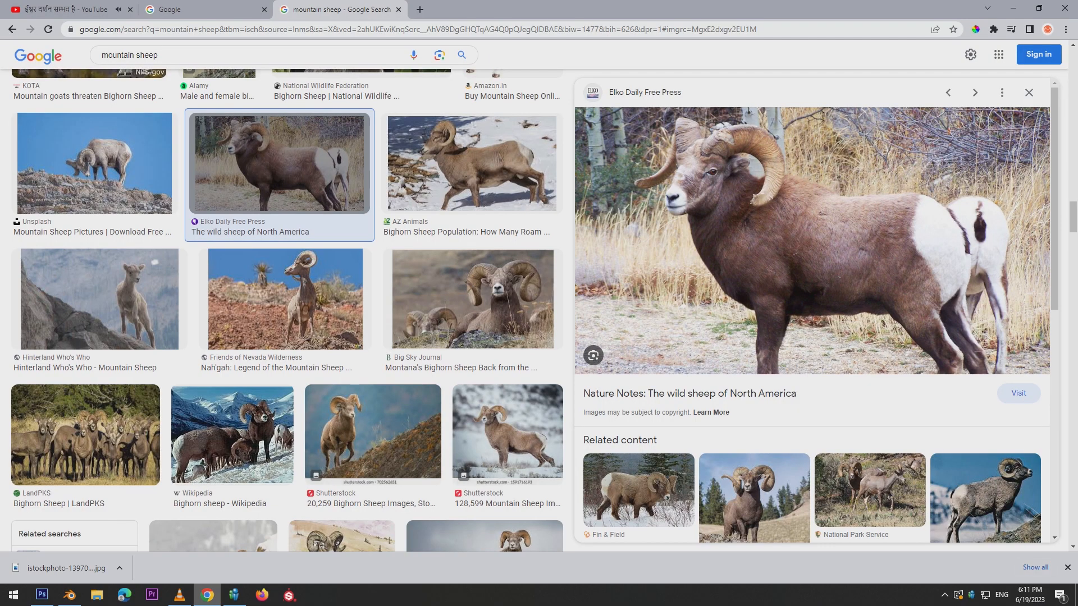
click(69, 595)
click(160, 36)
click(175, 101)
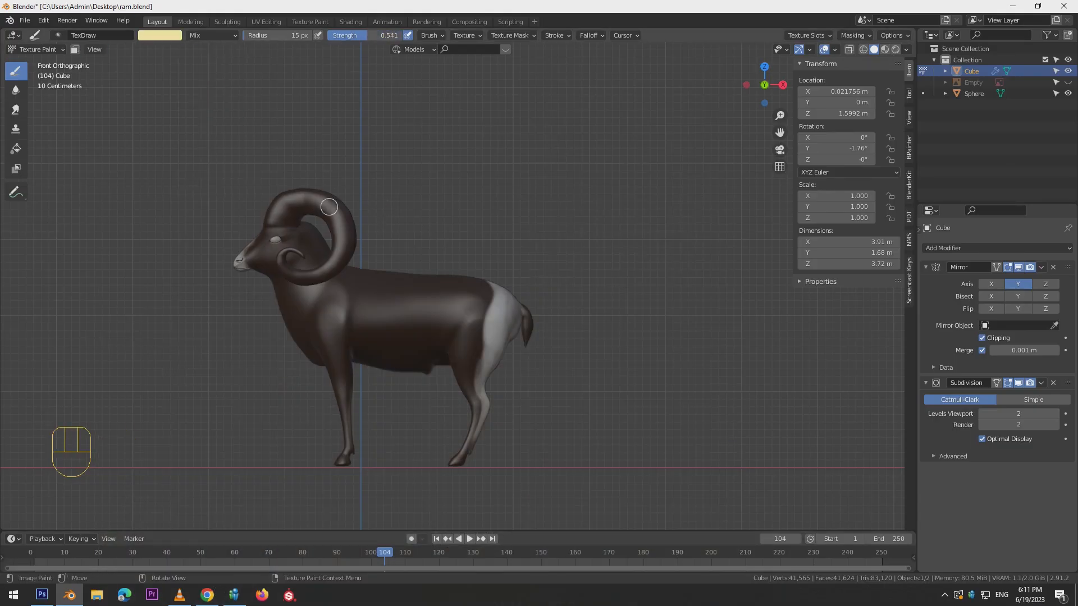
key(bracketleft)
key(bracketleft)
key(bracketleft)
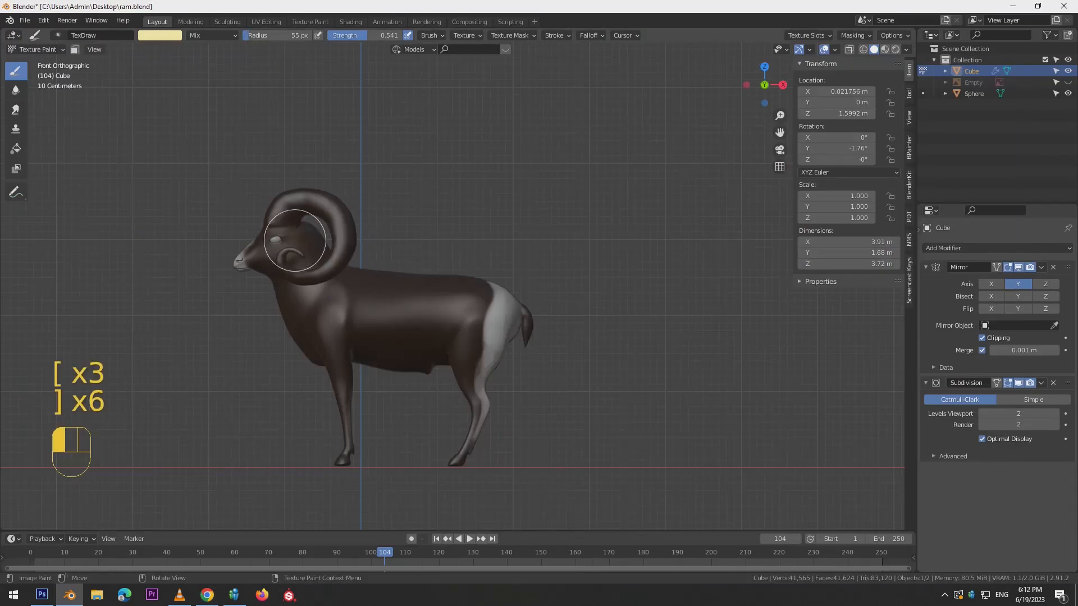
Brush a soft pale yellow tint along the ram's back.
drag(295, 241, 412, 279)
middle_drag(565, 277, 518, 382)
key(ctrl+z)
drag(364, 175, 497, 257)
alt+middle_drag(500, 259, 308, 313)
key(KP_1)
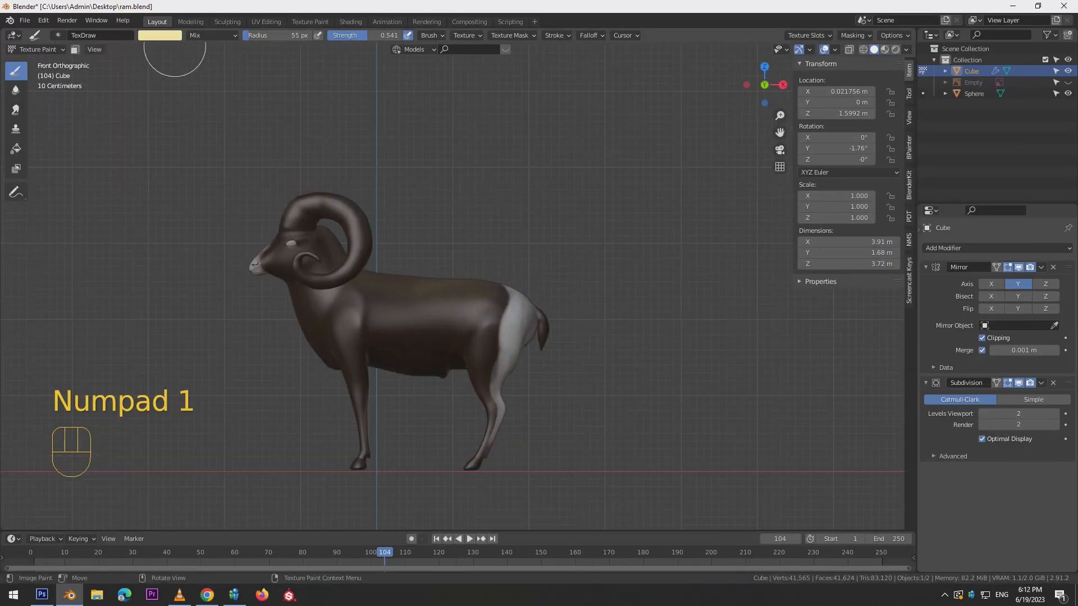
Change the brush colour to orange and tint the ram's back and head.
click(161, 36)
click(171, 105)
drag(415, 291, 420, 287)
mouse_move(501, 274)
middle_down()
mouse_move(361, 289)
mouse_move(436, 275)
mouse_move(285, 310)
mouse_move(573, 305)
middle_up()
key(ctrl+z)
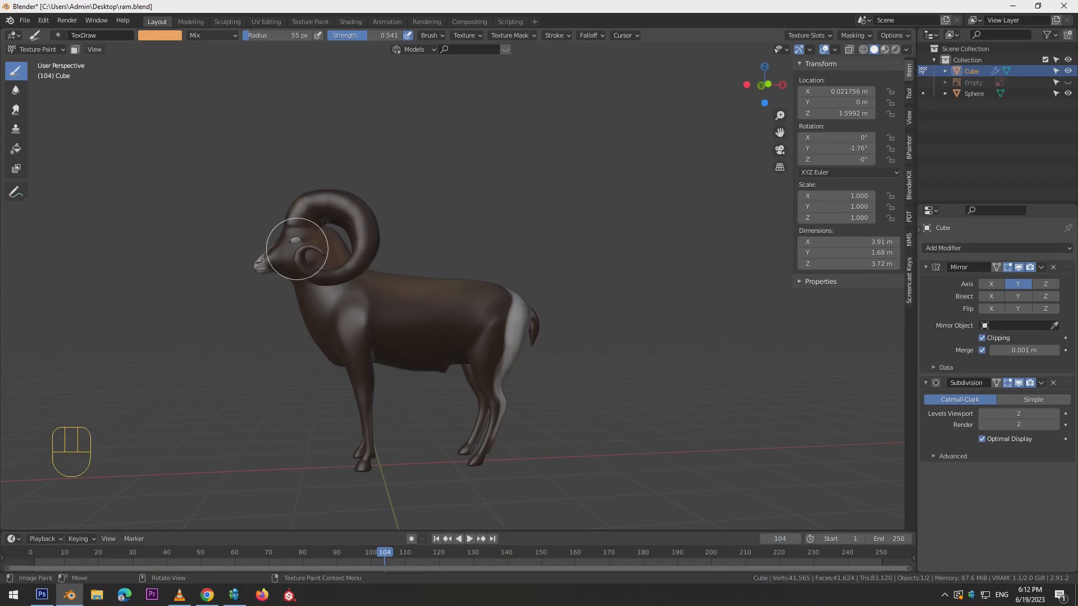
middle_drag(291, 248, 412, 304)
middle_drag(585, 319, 481, 310)
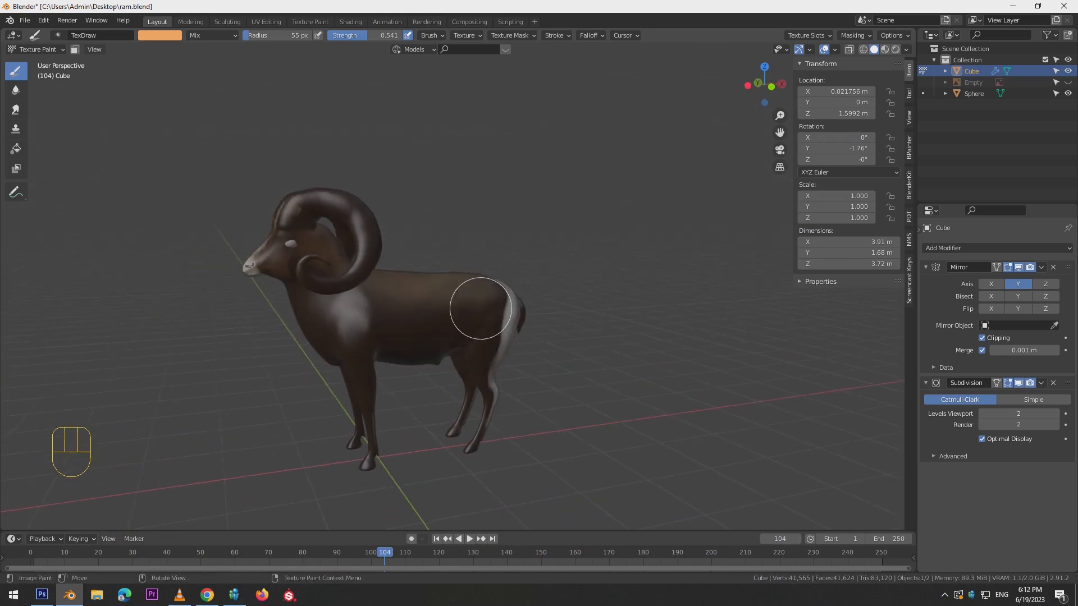
Reduce the brush radius to 31 px and paint orange tint on the face and neck around the horn.
middle_drag(297, 245, 352, 255)
key(bracketleft)
key(bracketleft)
key(bracketleft)
key(bracketleft)
key(bracketleft)
drag(343, 259, 338, 266)
middle_drag(360, 263, 306, 238)
key(KP_1)
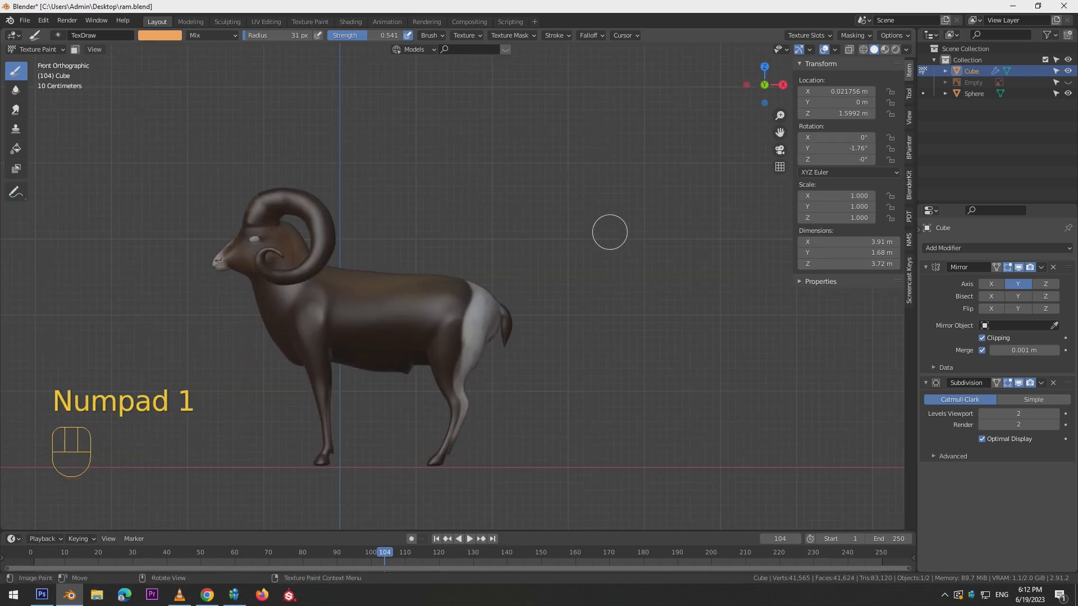
scroll(567, 178, up, 2)
Compare with the reference photo in Chrome and tint the upper front and hind legs orange with a 40 px brush.
key(alt+Tab)
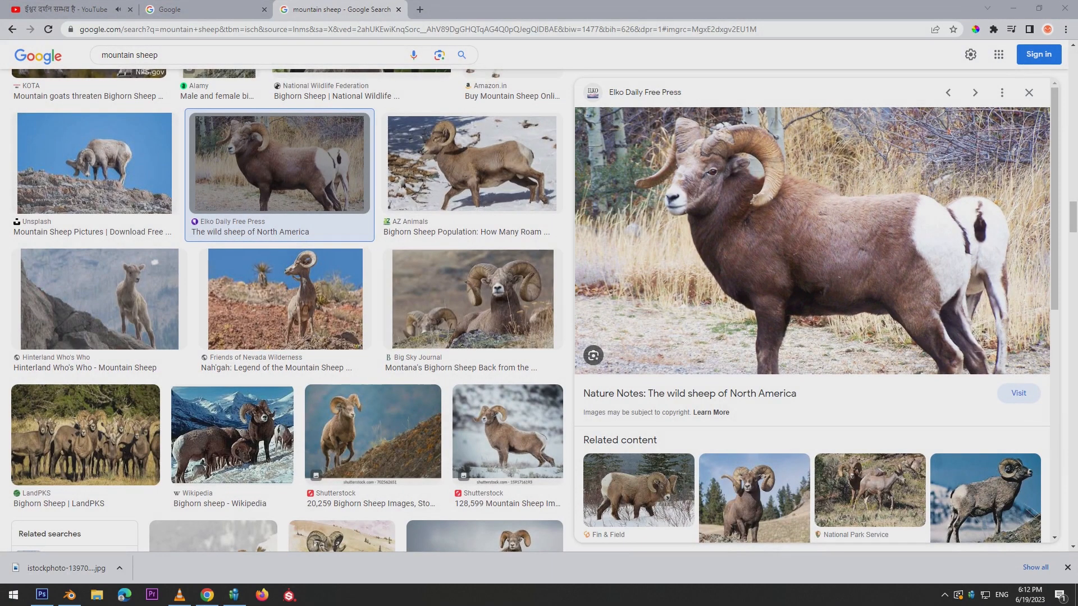
key(alt+Tab)
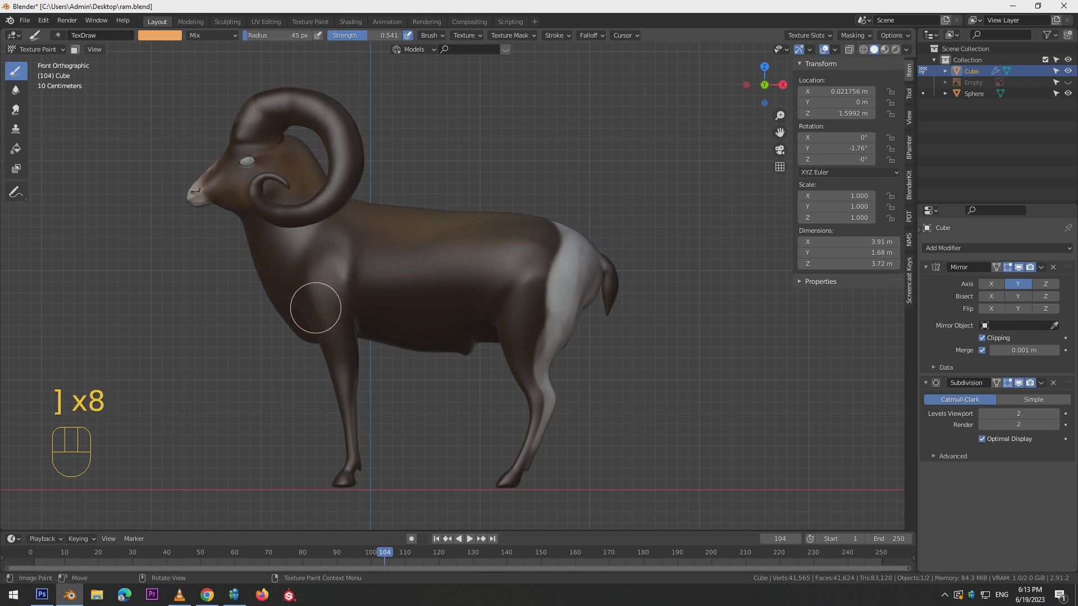
click(208, 595)
click(207, 595)
key(ctrl+z)
key(ctrl+z)
key(ctrl+z)
key(alt+Tab)
key(alt+Tab)
key(ctrl+z)
key(bracketleft)
alt+middle_drag(577, 344, 607, 331)
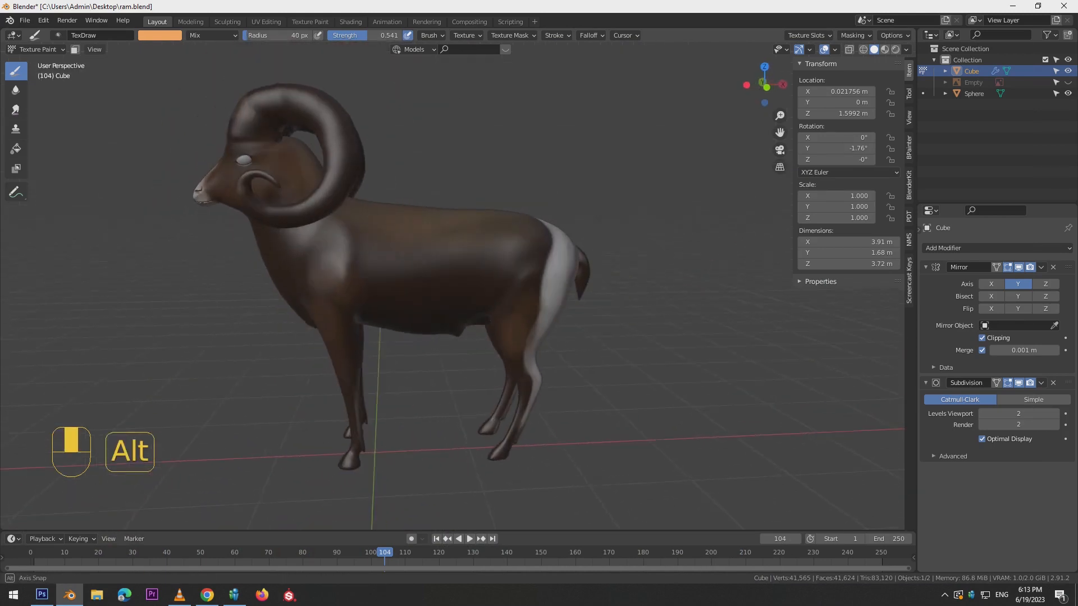
Try painting more orange along the upper surface of the back and undo the strokes.
middle_drag(686, 399, 669, 466)
drag(390, 159, 461, 172)
key(ctrl+z)
mouse_move(522, 241)
middle_down()
mouse_move(545, 175)
mouse_move(580, 249)
mouse_move(525, 219)
mouse_move(539, 286)
middle_up()
key(ctrl+z)
key(ctrl+z)
Blend the painted colours along the upper surface of the back with the Smear tool.
click(16, 110)
drag(465, 179, 528, 197)
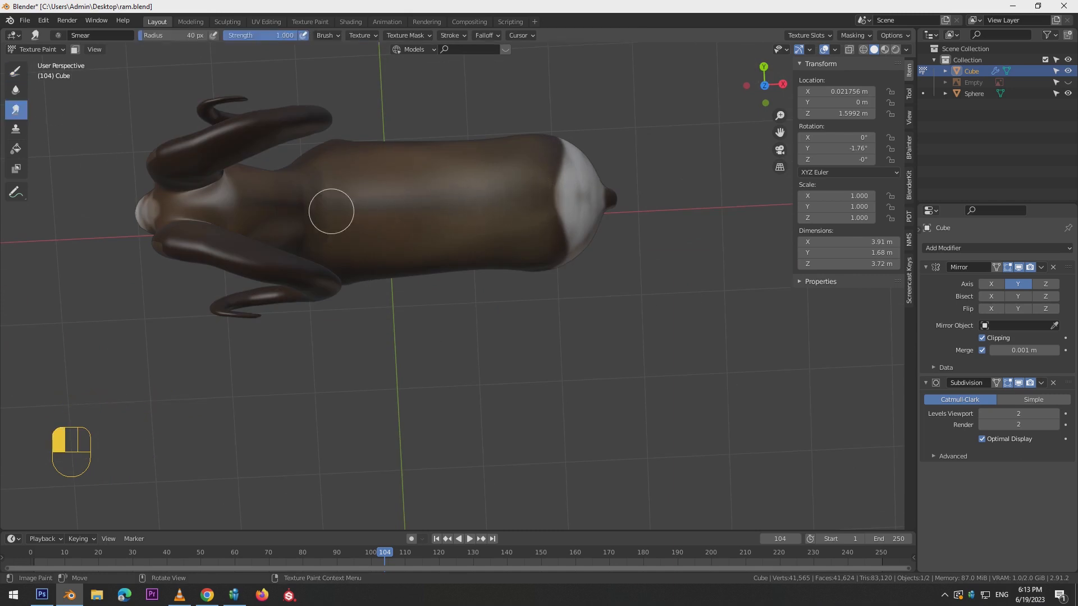
mouse_move(533, 205)
alt+middle_down()
mouse_move(520, 199)
mouse_move(561, 292)
mouse_move(534, 298)
mouse_move(595, 292)
mouse_move(601, 302)
mouse_move(554, 335)
alt+middle_up()
Set the Smear radius to 25 px and blend the dark and white paint below the tail.
key(bracketleft)
key(bracketleft)
key(bracketleft)
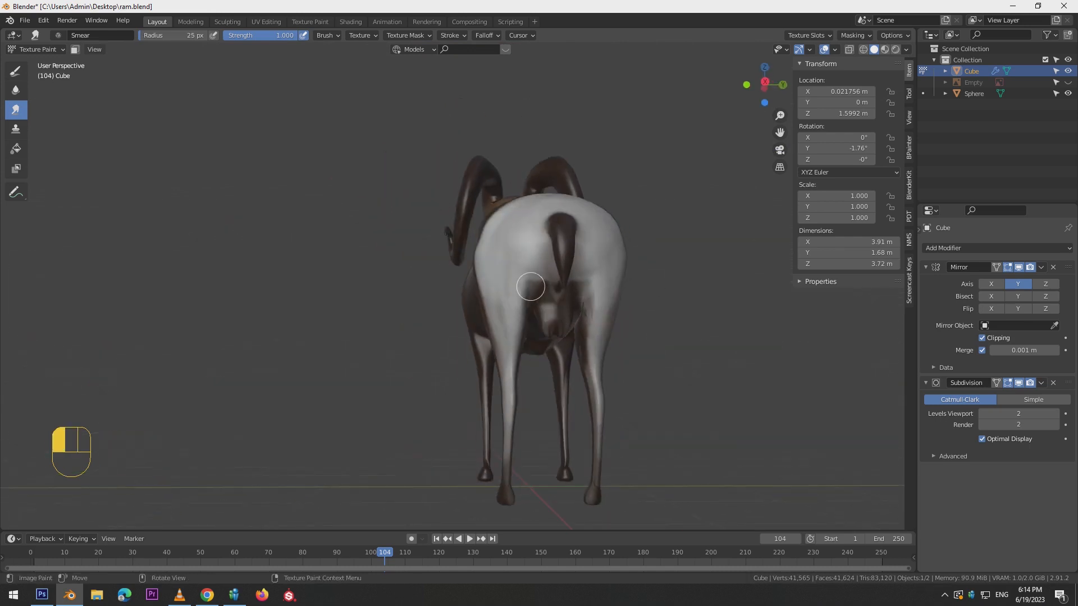
key(ctrl+z)
mouse_move(598, 270)
alt+middle_down()
mouse_move(606, 328)
mouse_move(464, 312)
mouse_move(553, 268)
mouse_move(597, 284)
alt+middle_up()
key(ctrl+z)
drag(553, 268, 543, 329)
Reduce the Smear radius to 15 px and smear the white edge down the hind leg, undoing the last stroke.
alt+middle_drag(645, 314, 698, 278)
key(KP_1)
key(ctrl+equal)
key(bracketleft)
key(bracketleft)
key(bracketleft)
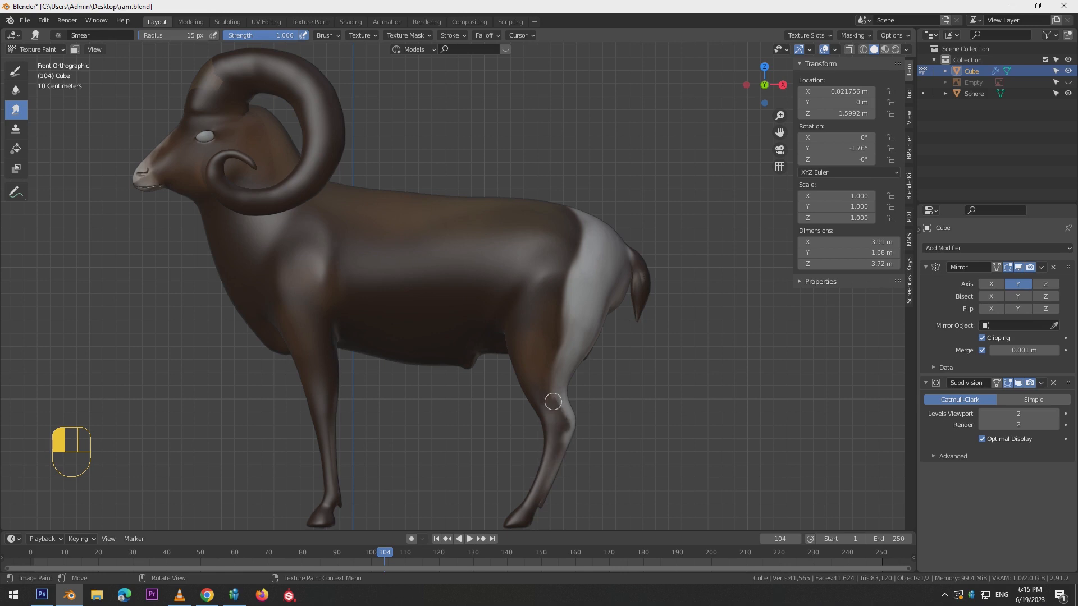
key(ctrl+z)
Smear the white paint into the brown along the rear of the hind legs.
alt+middle_drag(568, 450, 449, 435)
alt+middle_drag(624, 331, 631, 332)
drag(640, 331, 643, 313)
alt+middle_drag(586, 377, 612, 379)
drag(612, 380, 611, 385)
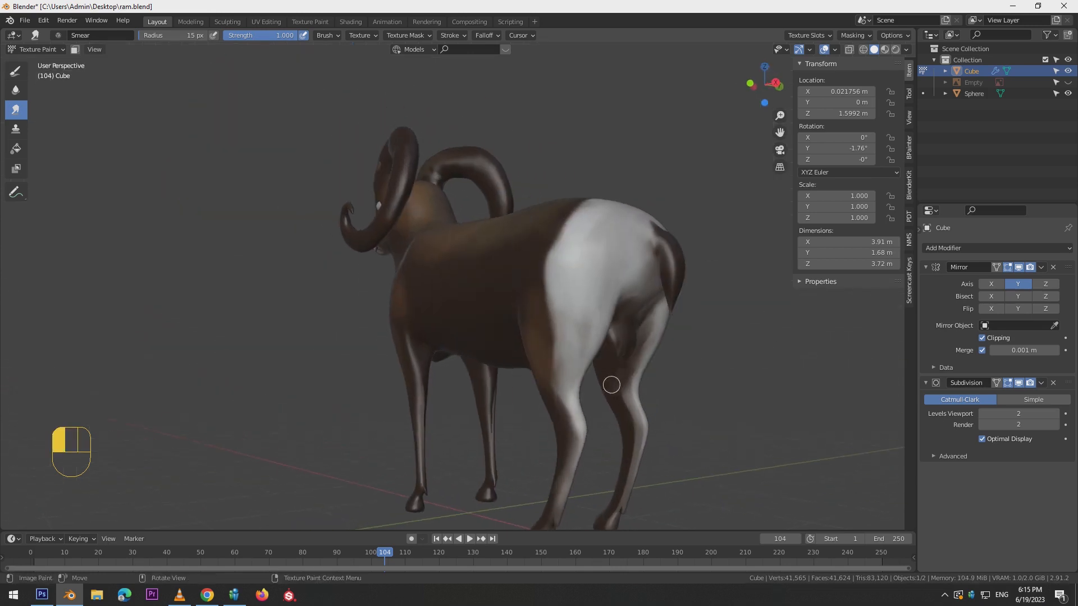
drag(627, 428, 628, 430)
mouse_move(628, 430)
alt+middle_down()
mouse_move(695, 438)
mouse_move(564, 392)
alt+middle_up()
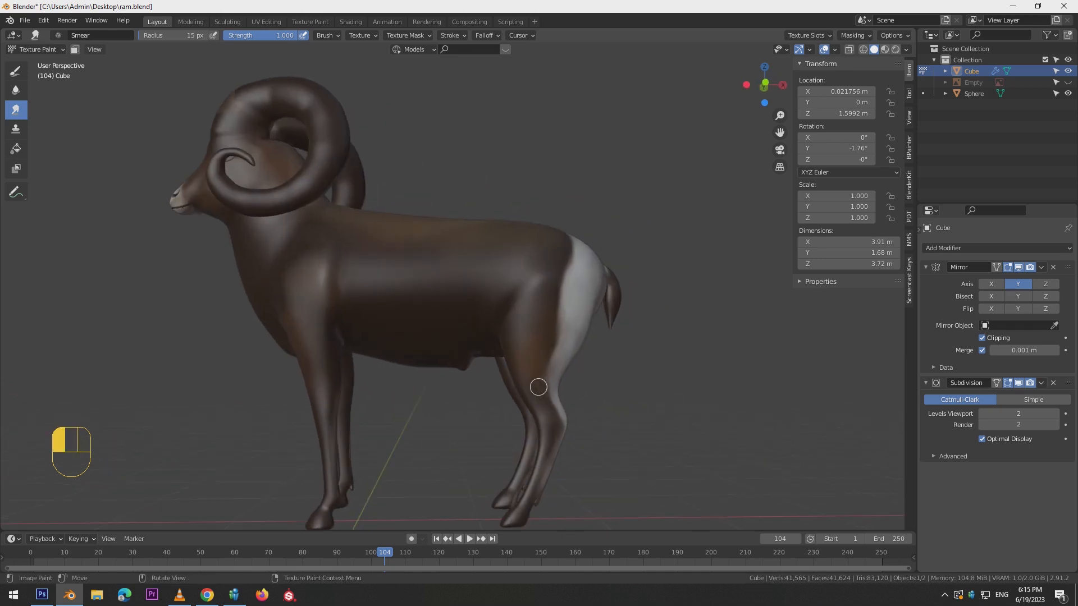
Paint pale pink over the muzzle using the Draw brush at an 11 px radius.
alt+middle_drag(546, 429, 301, 310)
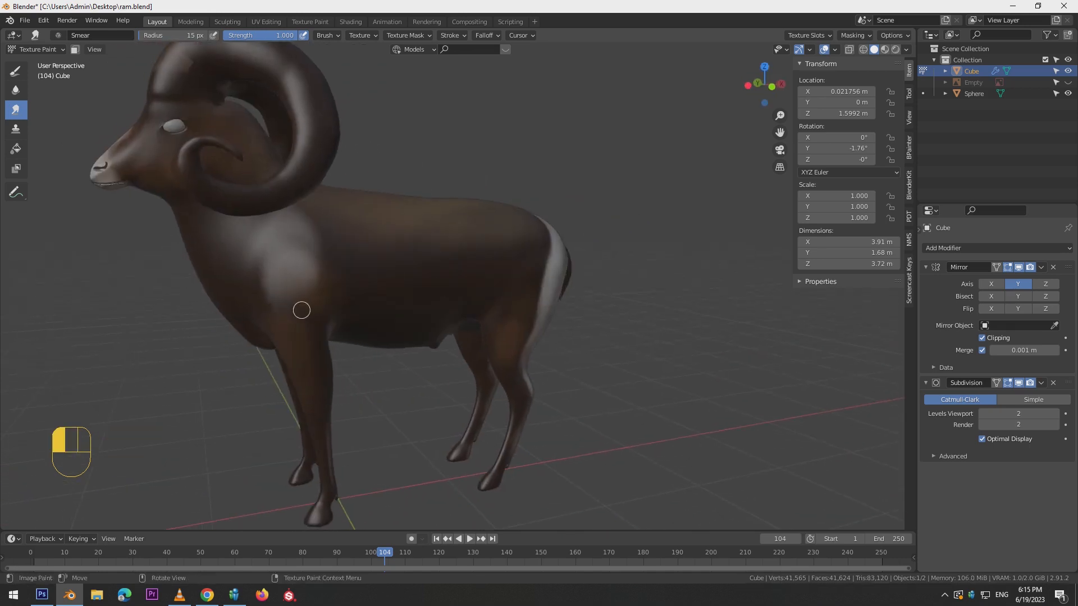
alt+middle_drag(242, 285, 193, 163)
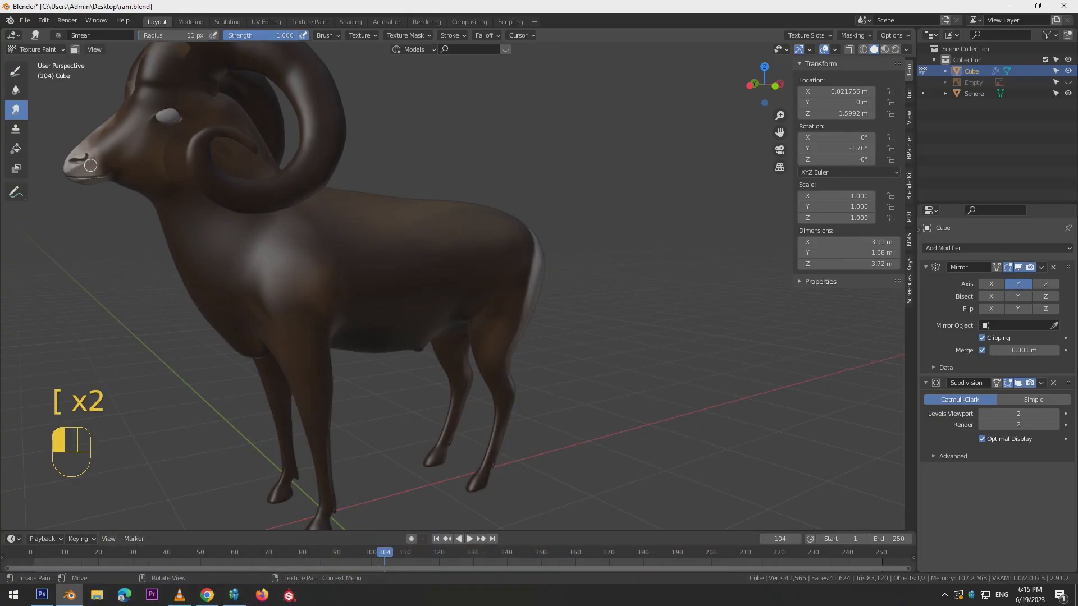
click(16, 70)
click(160, 35)
click(96, 152)
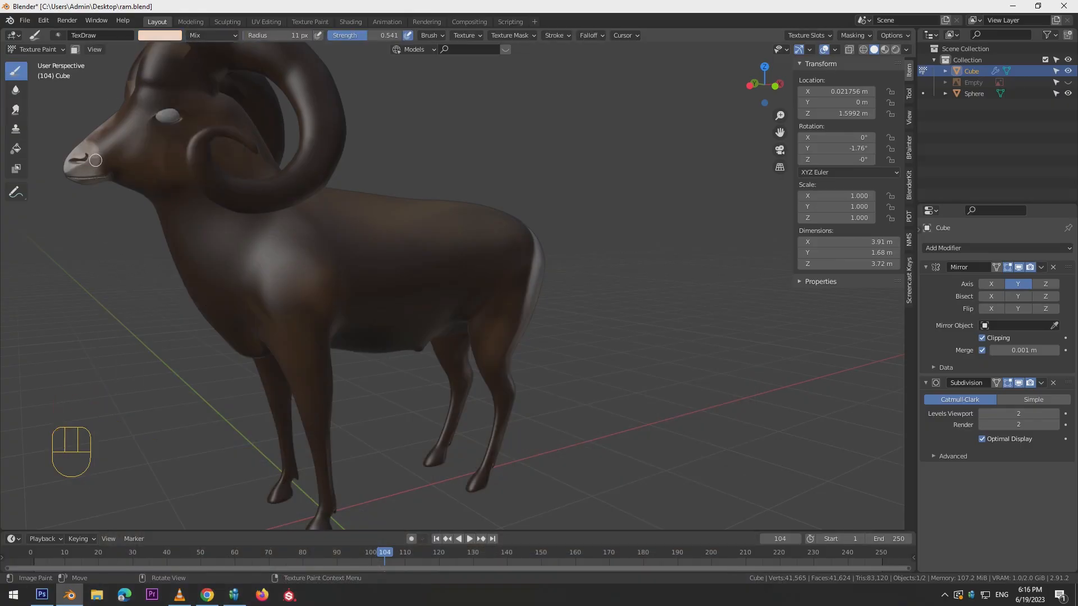
alt+middle_drag(179, 197, 252, 209)
mouse_move(254, 300)
mouse_down()
mouse_move(235, 281)
mouse_move(265, 302)
mouse_up()
alt+middle_drag(265, 301, 216, 298)
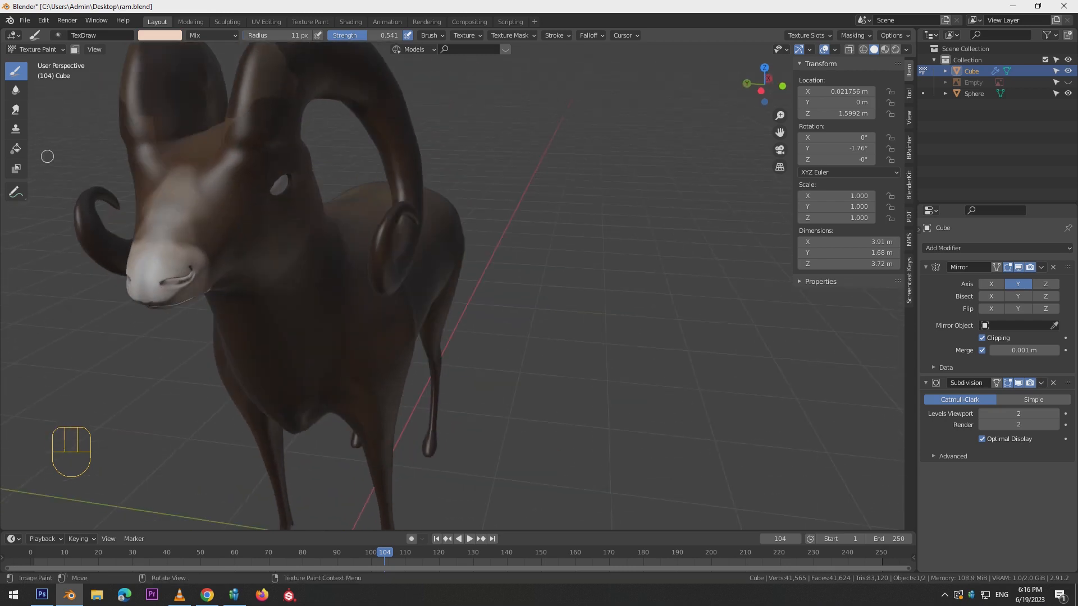
Blend the upper edge of the white muzzle into the brown face with the Smear tool.
click(16, 110)
drag(128, 244, 155, 244)
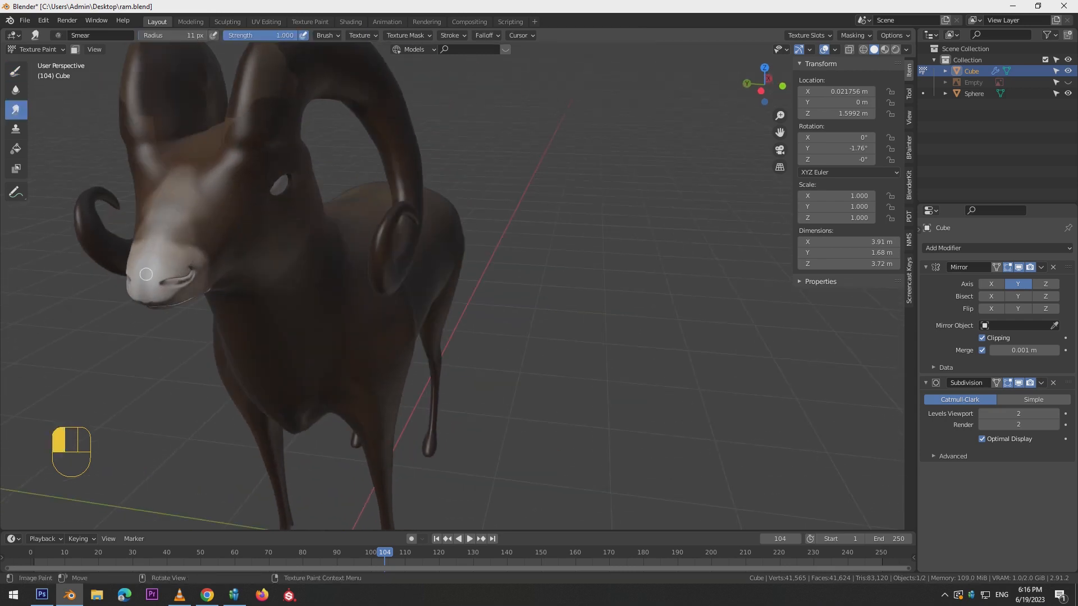
middle_drag(152, 266, 88, 171)
middle_drag(136, 116, 157, 245)
drag(157, 244, 147, 267)
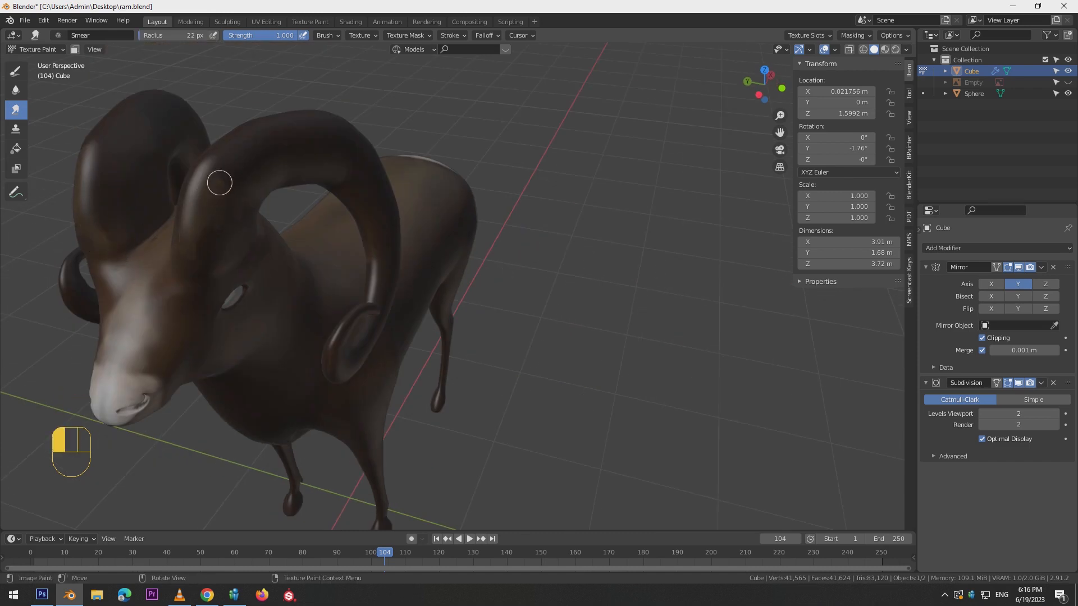
Smear the white and brown paint along the nose bridge and forehead at a 22 px radius, undoing unwanted strokes.
middle_drag(314, 247, 294, 288)
drag(294, 288, 294, 287)
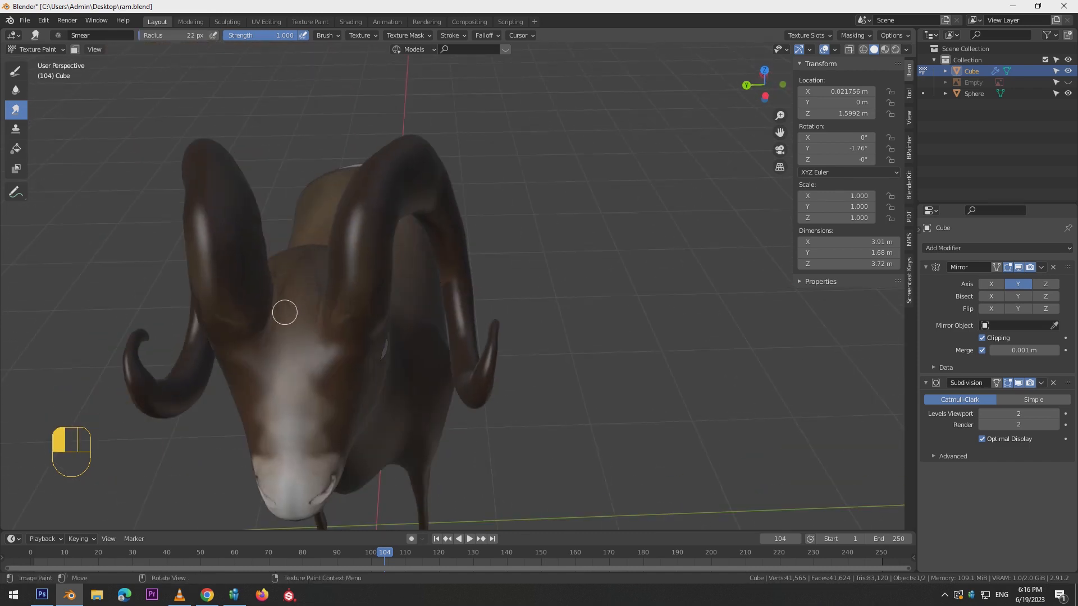
alt+drag(430, 332, 362, 227)
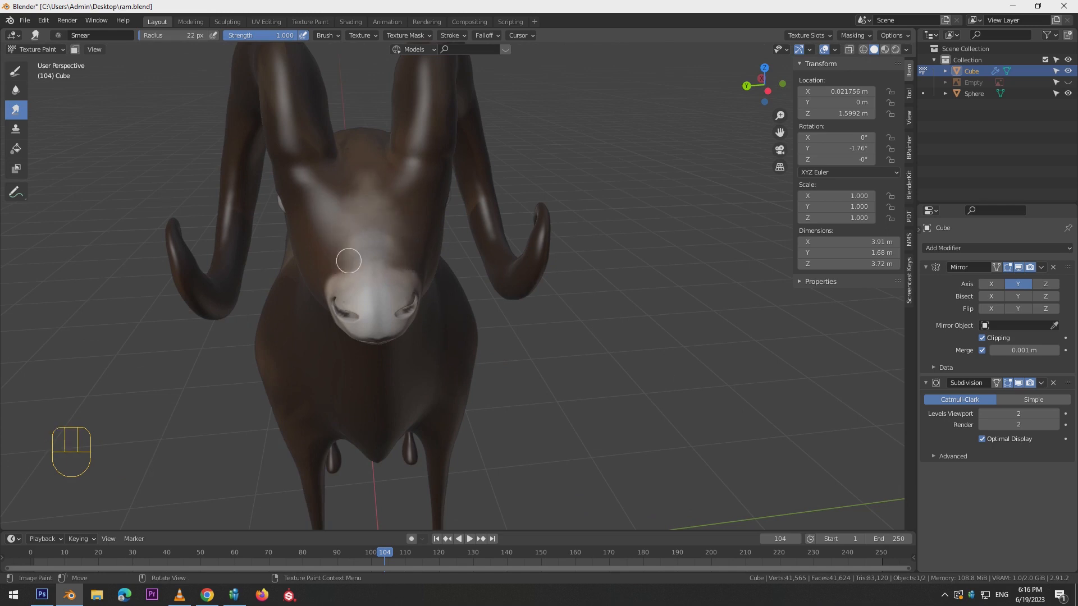
alt+drag(353, 265, 476, 306)
key(ctrl+z)
alt+middle_drag(468, 274, 421, 231)
drag(216, 100, 226, 105)
key(ctrl+z)
Choose a lighter brown for the Draw brush and paint the first strokes on the horns.
mouse_move(257, 106)
alt+middle_down()
mouse_move(292, 117)
mouse_move(180, 149)
mouse_move(243, 245)
alt+middle_up()
middle_drag(171, 169, 266, 191)
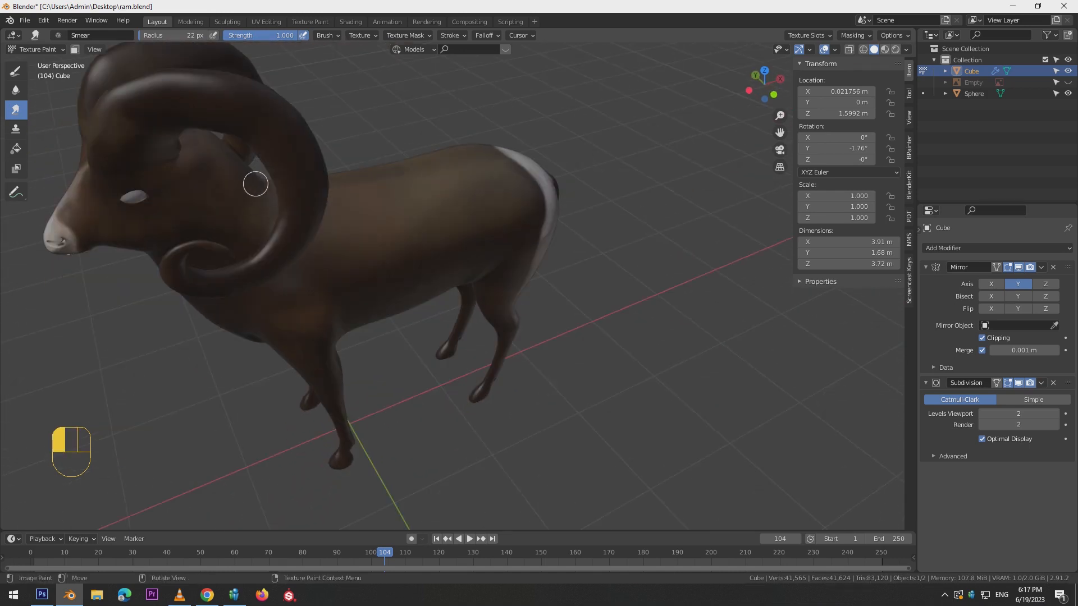
mouse_move(186, 228)
middle_down()
mouse_move(224, 236)
mouse_move(358, 169)
mouse_move(445, 278)
mouse_move(577, 275)
middle_up()
click(16, 72)
click(162, 36)
click(234, 157)
click(283, 190)
click(160, 36)
drag(159, 180, 174, 180)
drag(343, 189, 418, 269)
Set the Draw colour to tan and paint over the upper curves and front of the horns.
middle_drag(107, 406, 123, 451)
click(161, 36)
mouse_move(173, 180)
mouse_down()
mouse_move(188, 180)
mouse_move(179, 169)
mouse_up()
mouse_move(243, 228)
mouse_down()
mouse_move(275, 183)
mouse_move(255, 220)
mouse_up()
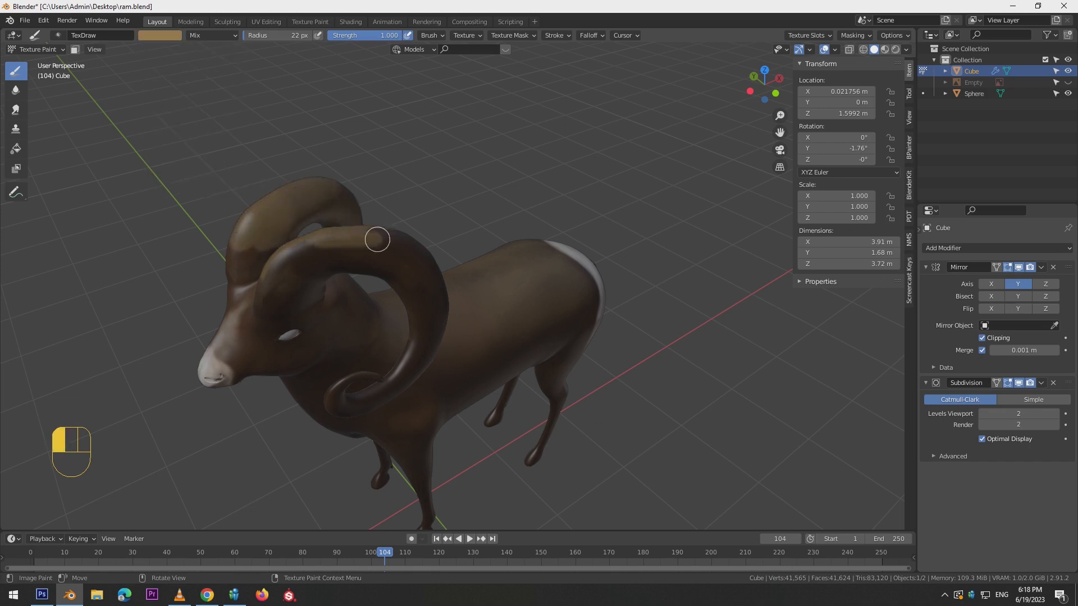
middle_drag(334, 238, 378, 183)
mouse_move(378, 183)
mouse_down()
mouse_move(359, 224)
mouse_move(233, 233)
mouse_move(305, 252)
mouse_up()
drag(449, 229, 438, 260)
middle_drag(438, 260, 446, 207)
drag(446, 207, 426, 286)
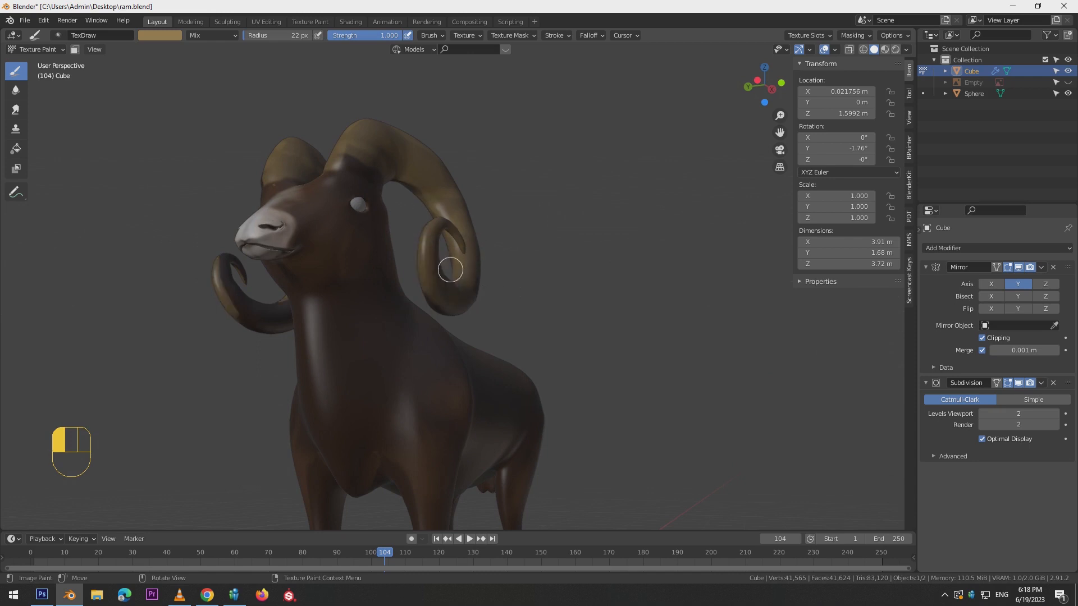
Cover the remaining sides and backs of the horns with the tan colour.
middle_drag(415, 198, 520, 186)
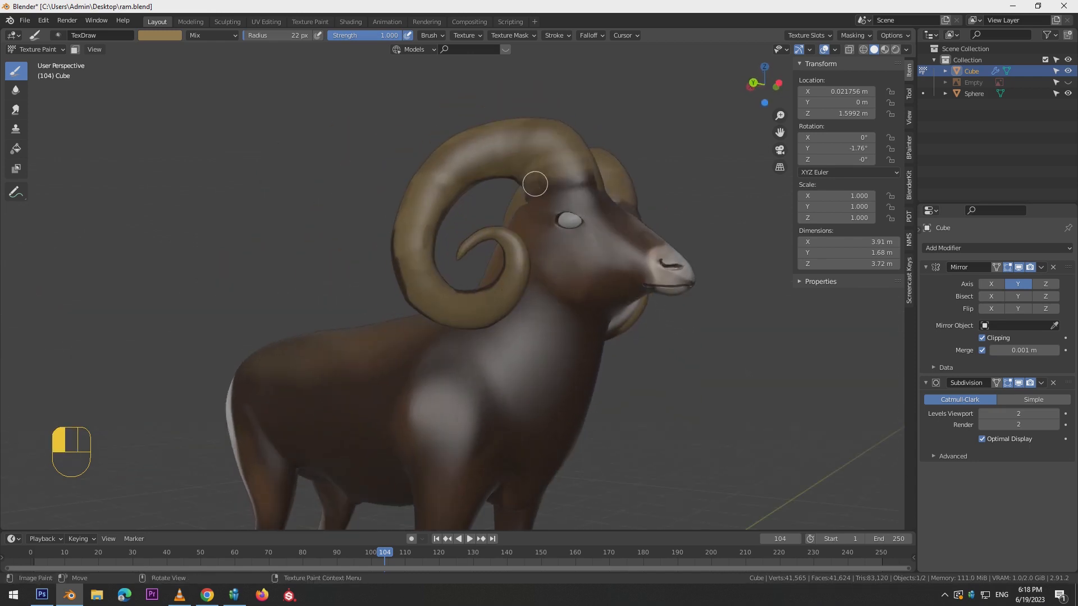
alt+drag(432, 256, 510, 228)
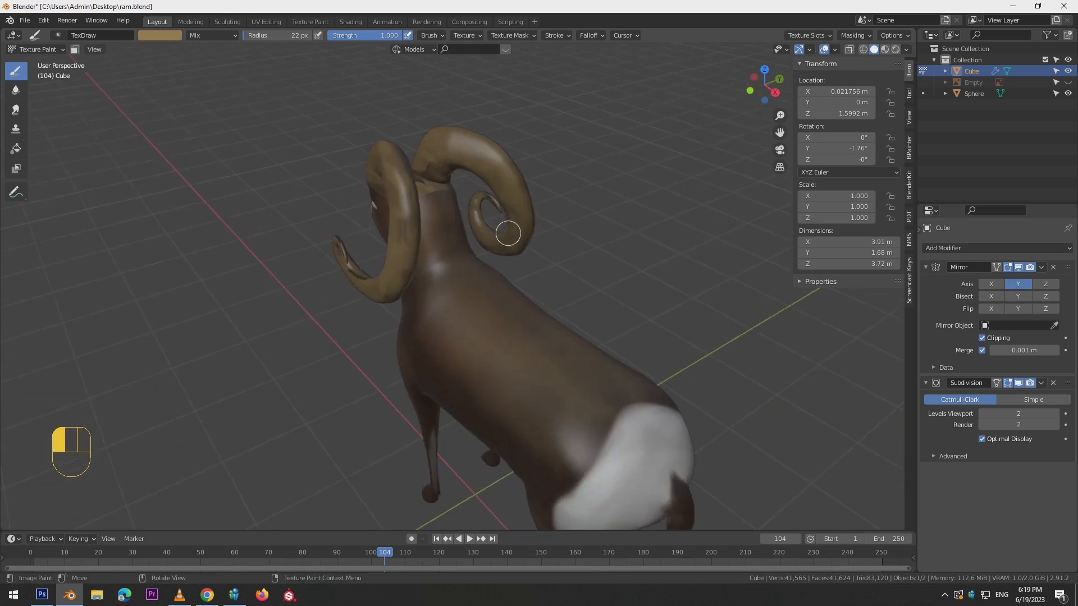
alt+drag(450, 172, 618, 240)
key(KP_1)
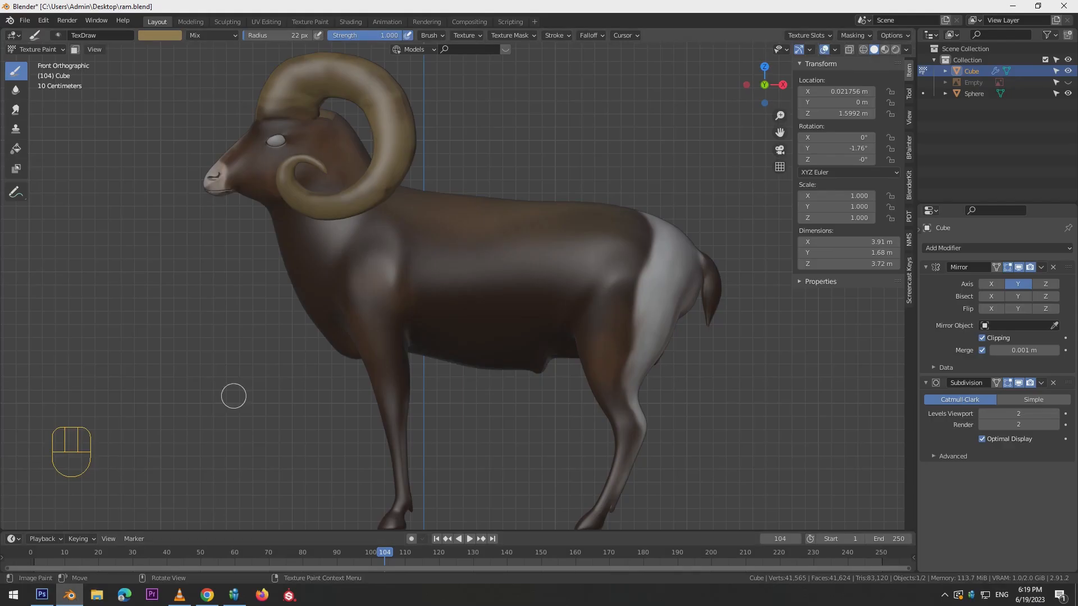
Add orange-brown paint to the upper horns and smear it into the tan near the horn bases.
alt+drag(233, 397, 336, 131)
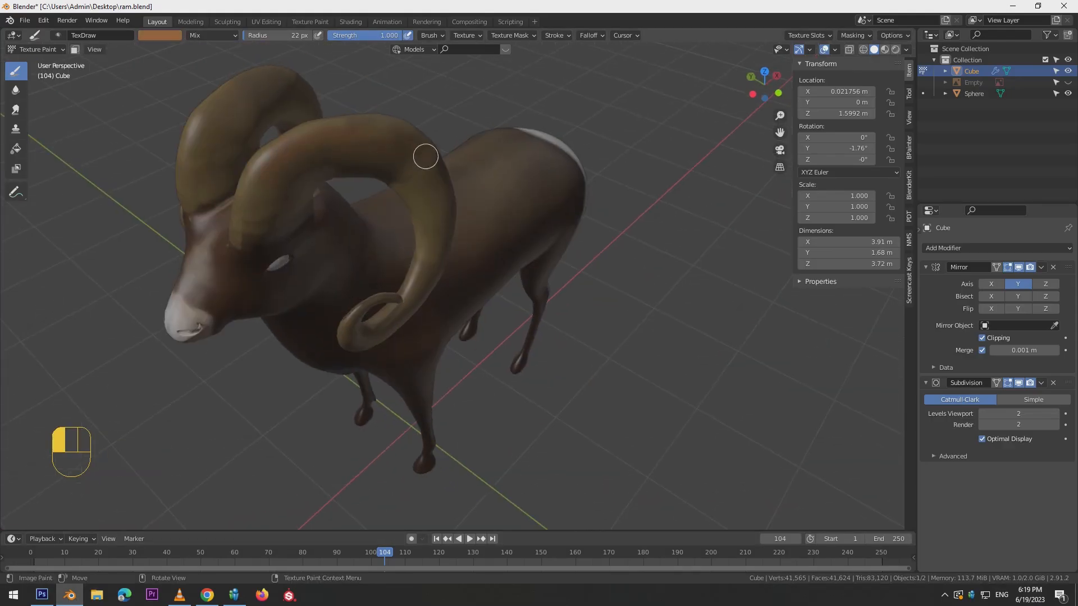
click(15, 110)
alt+drag(254, 204, 230, 138)
drag(266, 137, 271, 137)
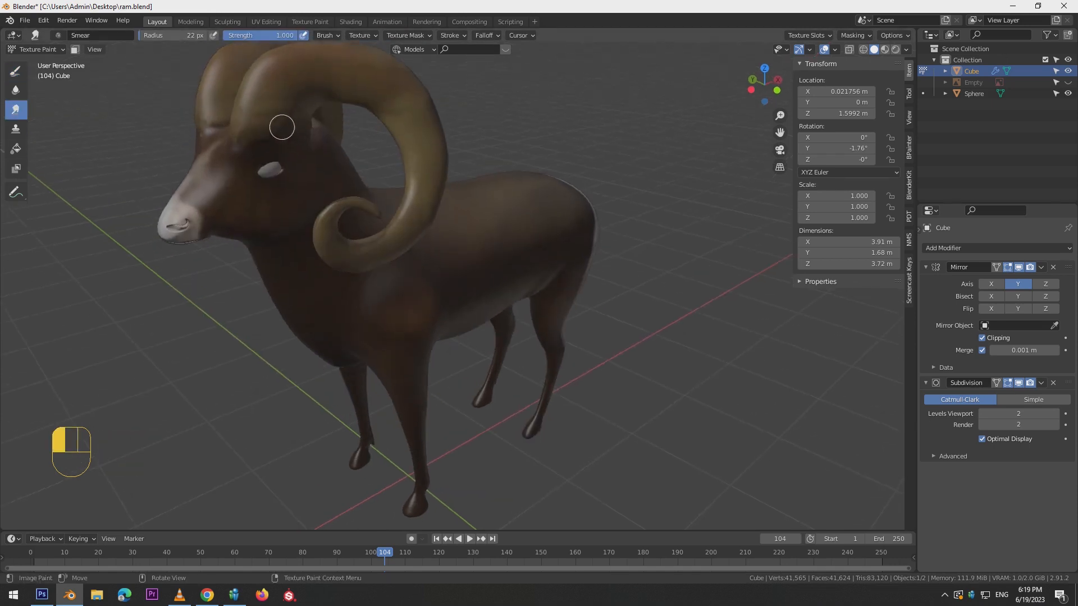
Blend the horn colours with the Smear tool around the front, back and curled tips.
alt+drag(458, 135, 465, 145)
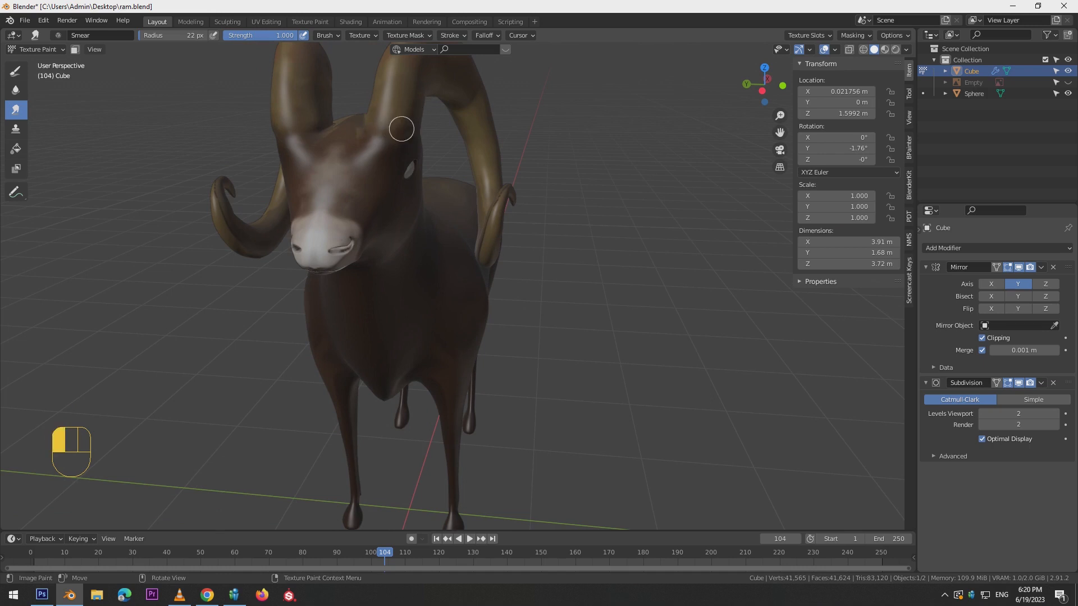
alt+drag(447, 104, 570, 133)
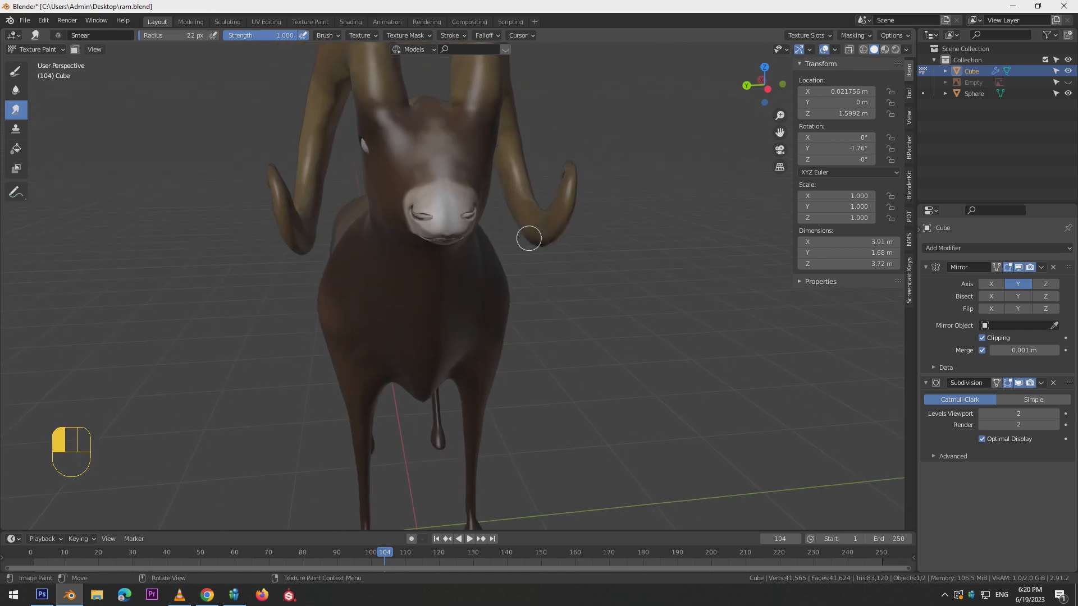
alt+drag(308, 224, 414, 168)
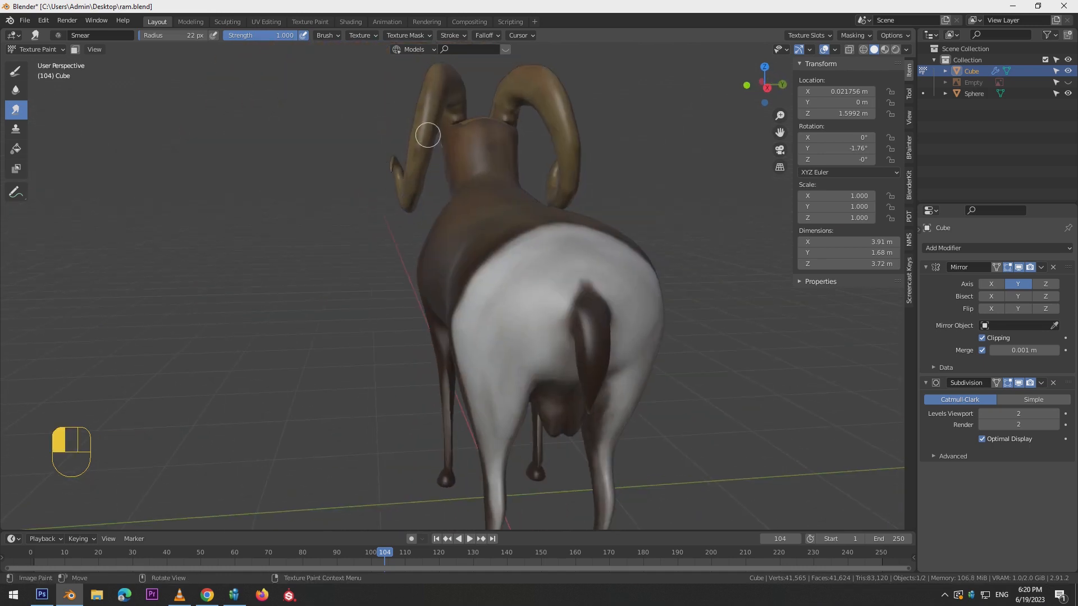
alt+drag(559, 159, 486, 193)
alt+drag(602, 193, 436, 183)
alt+middle_drag(494, 222, 399, 196)
alt+shift+middle_drag(645, 188, 663, 262)
drag(462, 335, 399, 375)
Paint additional orange-brown shading over the horns with the Draw brush at a 22 px radius.
click(16, 71)
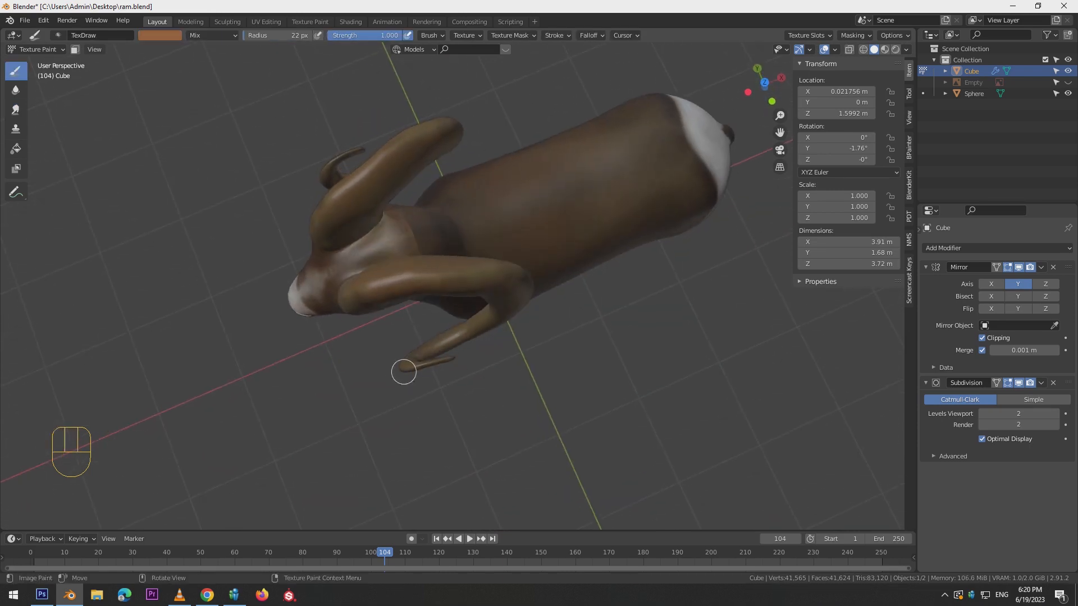
alt+drag(332, 158, 597, 147)
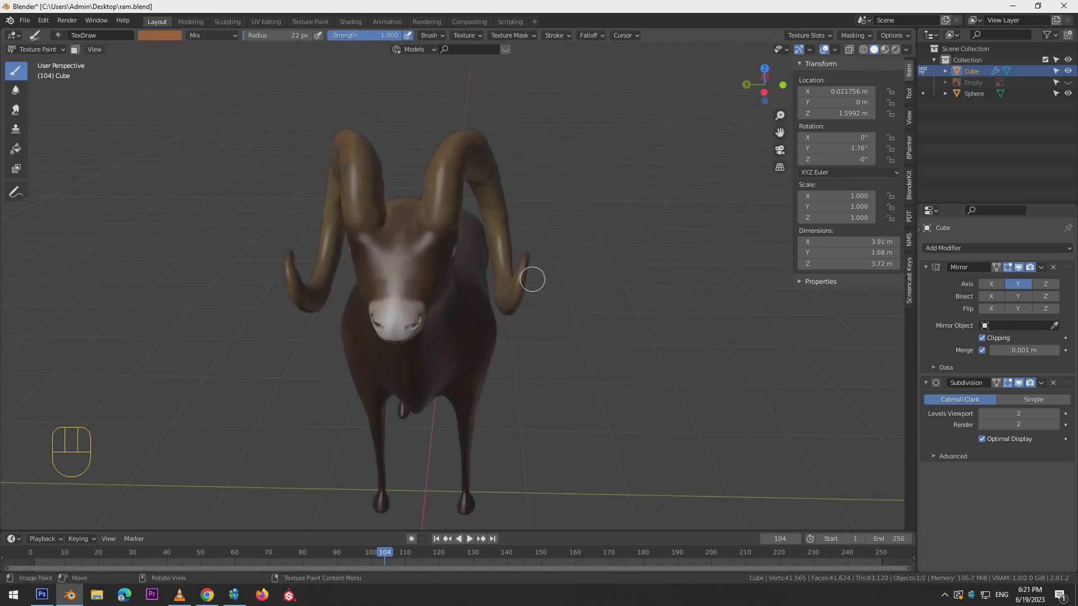
alt+middle_drag(440, 166, 394, 155)
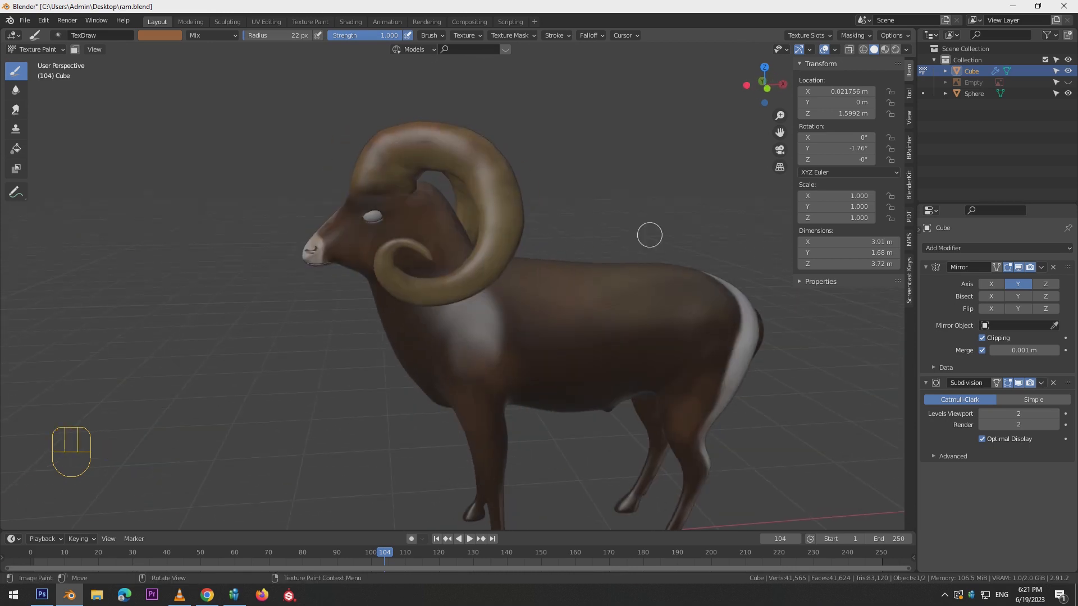
alt+middle_drag(594, 210, 648, 224)
click(462, 162)
Show the ram in the front orthographic view and save the file.
key(KP_1)
scroll(570, 231, down, 2)
alt+shift+middle_drag(733, 316, 648, 304)
key(ctrl+s)
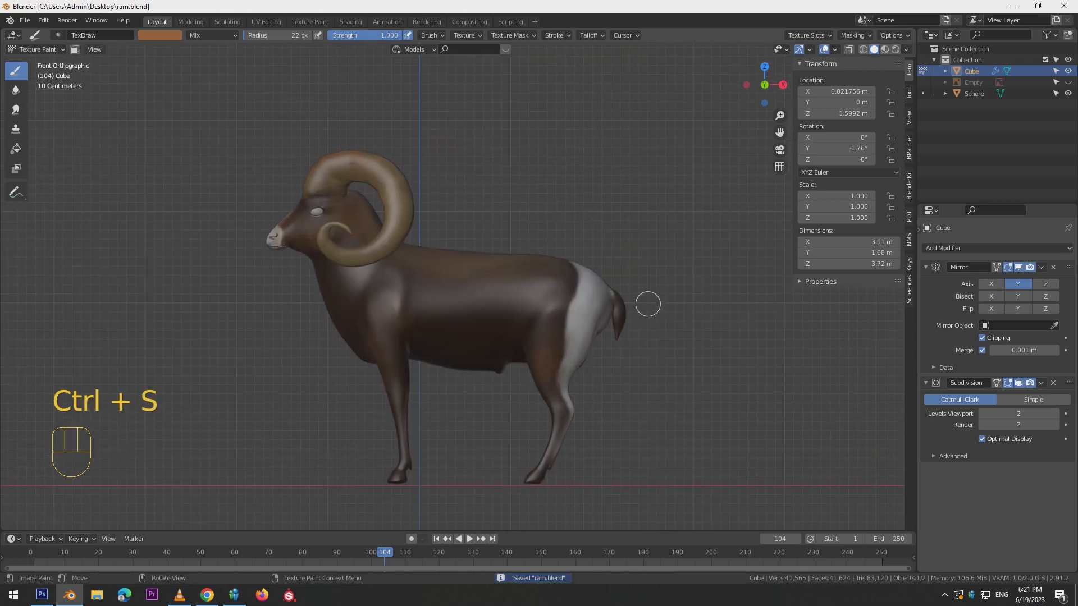
Set the Smear radius to 37 px and blend the brown tones across the body.
scroll(514, 283, up, 1)
click(16, 110)
key(bracketright)
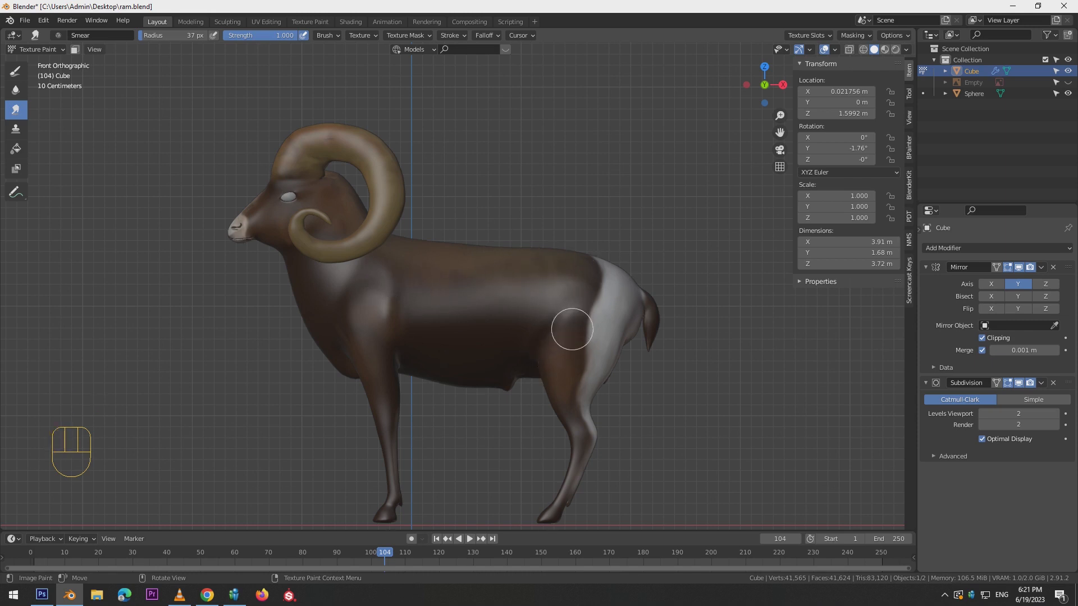
alt+drag(470, 297, 534, 231)
alt+middle_drag(449, 197, 542, 195)
key(KP_1)
Set the Draw brush to dark brown with a 12 px radius for the nostrils.
alt+middle_drag(373, 219, 486, 224)
scroll(466, 207, up, 5)
click(16, 71)
click(160, 35)
drag(234, 108, 235, 120)
key(bracketleft)
key(bracketleft)
key(bracketleft)
key(bracketleft)
key(bracketleft)
Try painting dark brown inside the nostril and undo the strokes.
drag(321, 117, 297, 129)
key(ctrl+z)
key(ctrl+z)
key(ctrl+z)
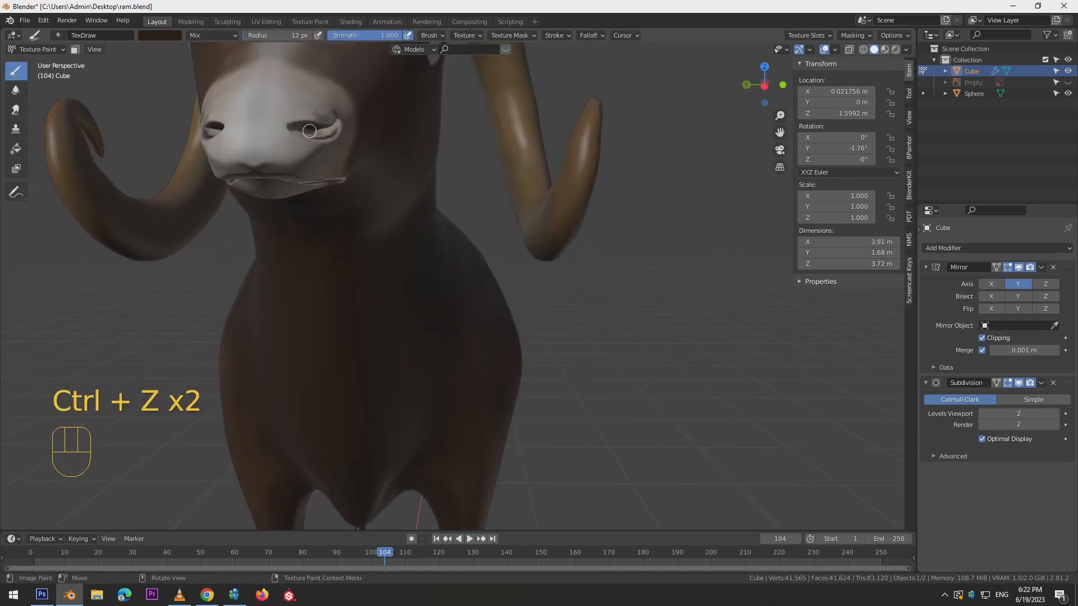
Paint the nostrils dark brown and soften their edges with the Smear tool.
middle_drag(330, 132, 310, 145)
mouse_move(134, 281)
mouse_down()
mouse_move(111, 285)
mouse_move(148, 271)
mouse_up()
alt+middle_drag(140, 281, 128, 287)
drag(65, 339, 28, 352)
click(16, 110)
click(80, 346)
alt+middle_drag(80, 346, 99, 336)
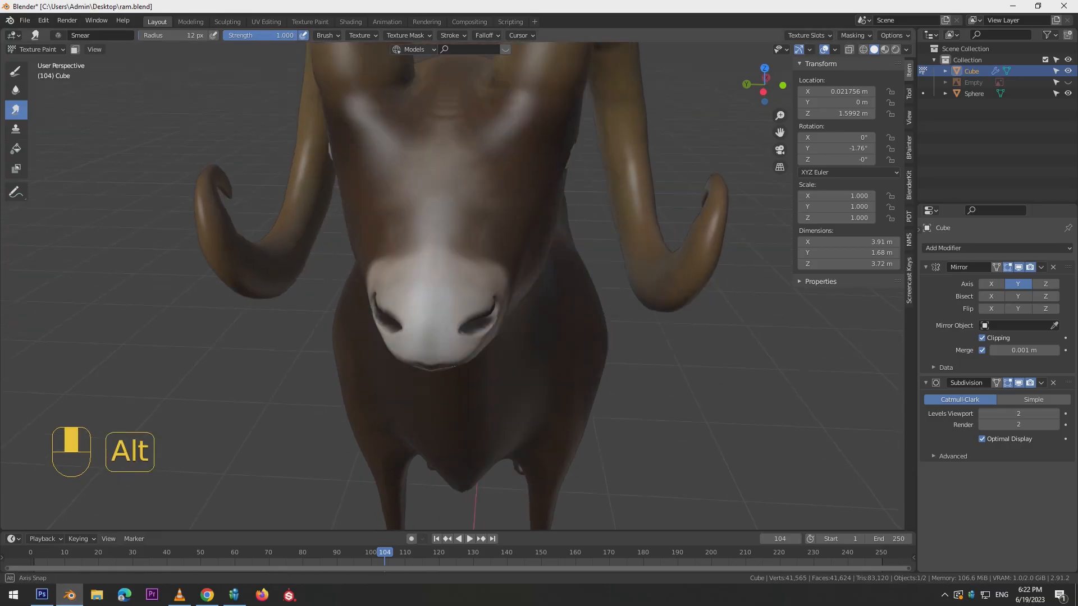
Adjust the muzzle vertices in Edit Mode, using X-ray for the selection, and return to Texture Paint mode.
click(36, 49)
click(37, 75)
alt+middle_drag(461, 292, 387, 263)
drag(327, 166, 382, 214)
alt+middle_drag(383, 224, 455, 242)
click(849, 49)
shift+drag(428, 212, 409, 236)
click(849, 49)
click(36, 50)
click(40, 62)
click(37, 49)
click(41, 124)
In Edit Mode, move the vertices below the nostril about -0.014 m along Y and undo the last further adjustment.
mouse_move(225, 168)
alt+middle_down()
mouse_move(158, 163)
mouse_move(264, 162)
mouse_move(219, 166)
alt+middle_up()
alt+middle_drag(381, 186, 418, 208)
scroll(413, 174, down, 5)
scroll(457, 331, up, 7)
middle_drag(456, 332, 437, 275)
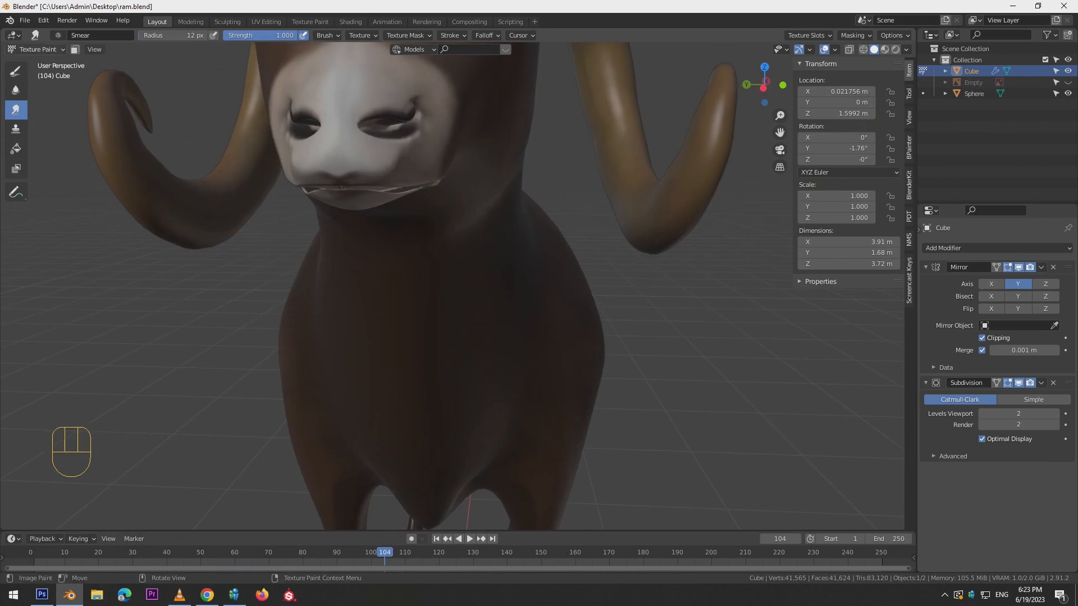
click(36, 50)
click(38, 75)
click(365, 175)
shift+drag(393, 135, 420, 178)
drag(353, 159, 362, 160)
alt+middle_drag(362, 168, 382, 167)
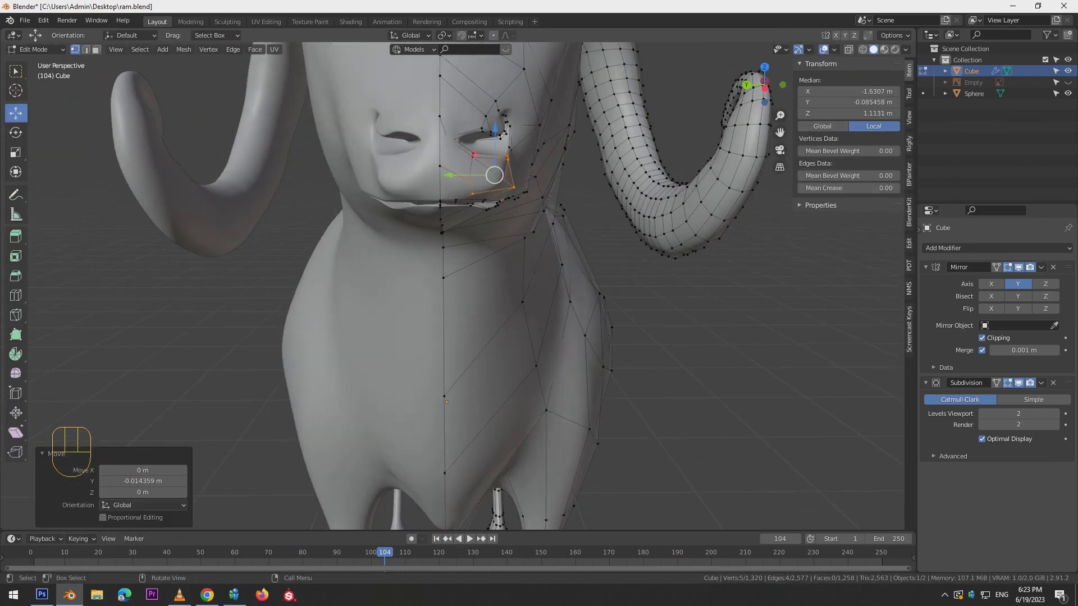
drag(449, 203, 477, 184)
alt+middle_drag(477, 186, 453, 212)
key(ctrl+z)
Select and adjust more muzzle vertices, and return to Texture Paint mode.
click(231, 408)
mouse_move(272, 378)
mouse_down()
mouse_move(243, 376)
mouse_move(250, 402)
mouse_up()
shift+click(218, 387)
click(249, 399)
alt+middle_drag(251, 401, 320, 382)
scroll(527, 255, down, 3)
click(36, 49)
click(42, 121)
Save the ram.blend file.
scroll(338, 229, down, 5)
alt+middle_drag(691, 275, 625, 313)
key(ctrl+s)
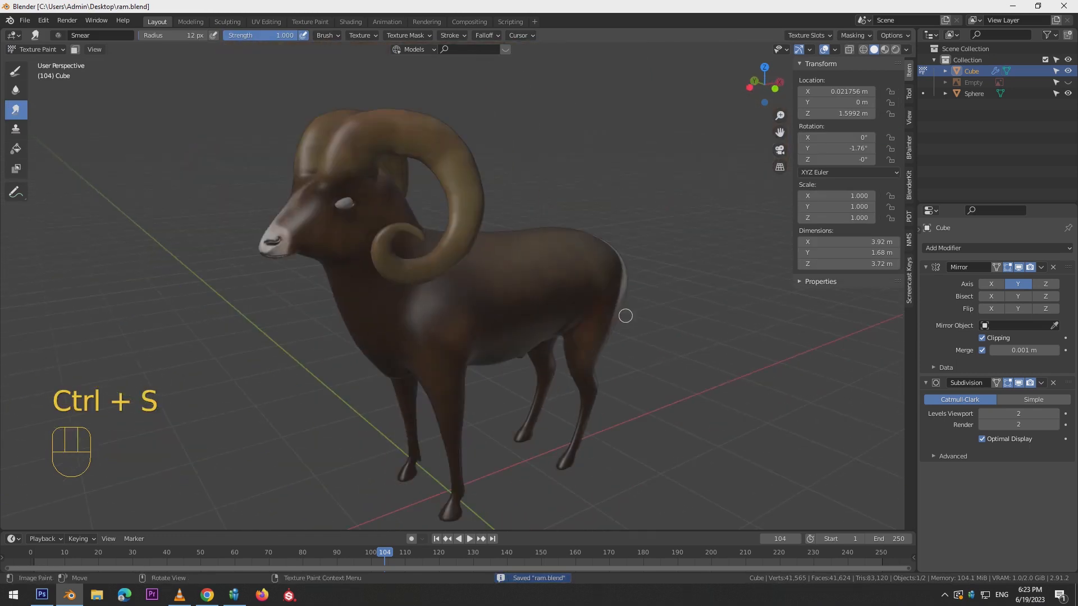
Set the Draw brush to orange-brown and check the reference photo in Chrome.
key(KP_1)
alt+shift+middle_drag(760, 294, 743, 297)
click(16, 72)
click(160, 35)
mouse_move(236, 101)
mouse_down()
mouse_move(236, 81)
mouse_move(236, 96)
mouse_up()
click(207, 594)
key(alt+Tab)
Reduce the Draw radius to 5 px and paint fine orange-brown fur strokes on the flank.
key(bracketleft)
key(bracketleft)
key(bracketleft)
key(bracketleft)
key(bracketleft)
key(bracketleft)
mouse_move(375, 270)
mouse_down()
mouse_move(431, 283)
mouse_move(395, 278)
mouse_move(426, 336)
mouse_up()
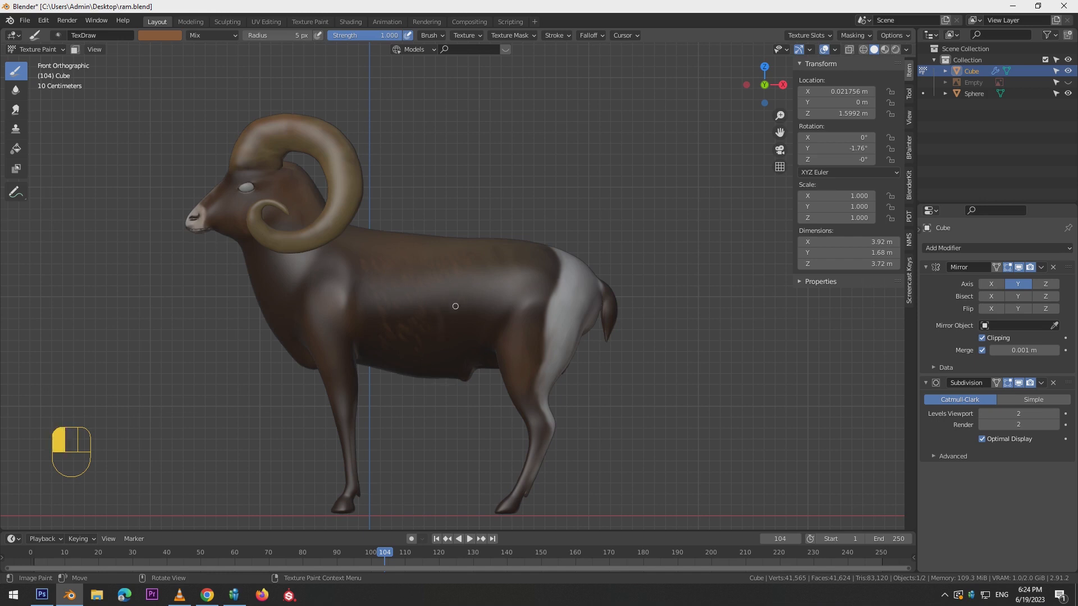
Paint more fine orange-brown fur strokes over the lower flank and chest, undoing the last stroke.
key(ctrl+equal)
key(ctrl+equal)
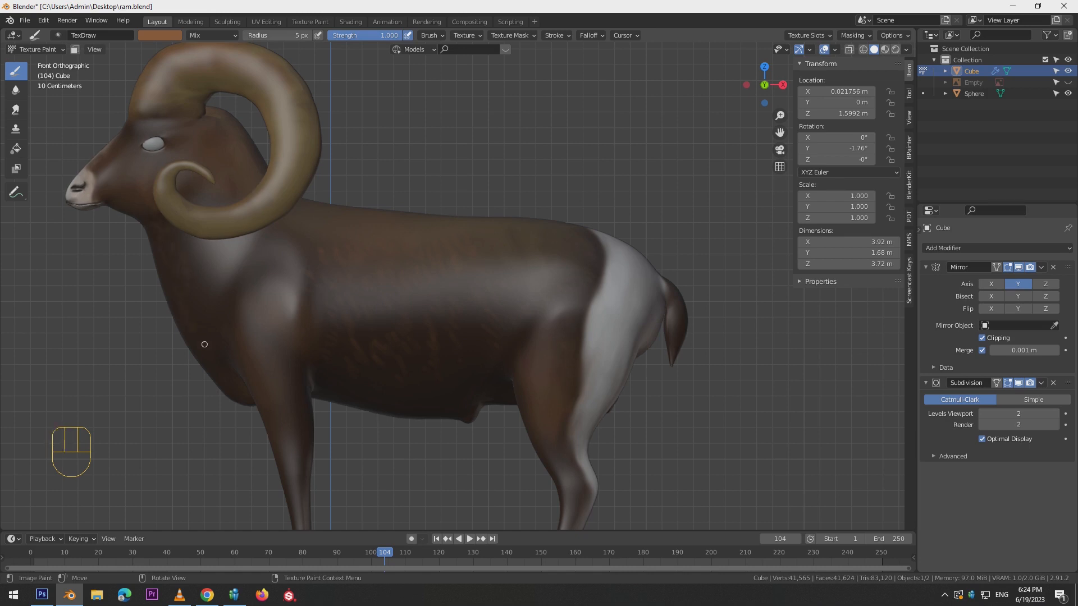
alt+drag(230, 354, 494, 310)
key(ctrl+z)
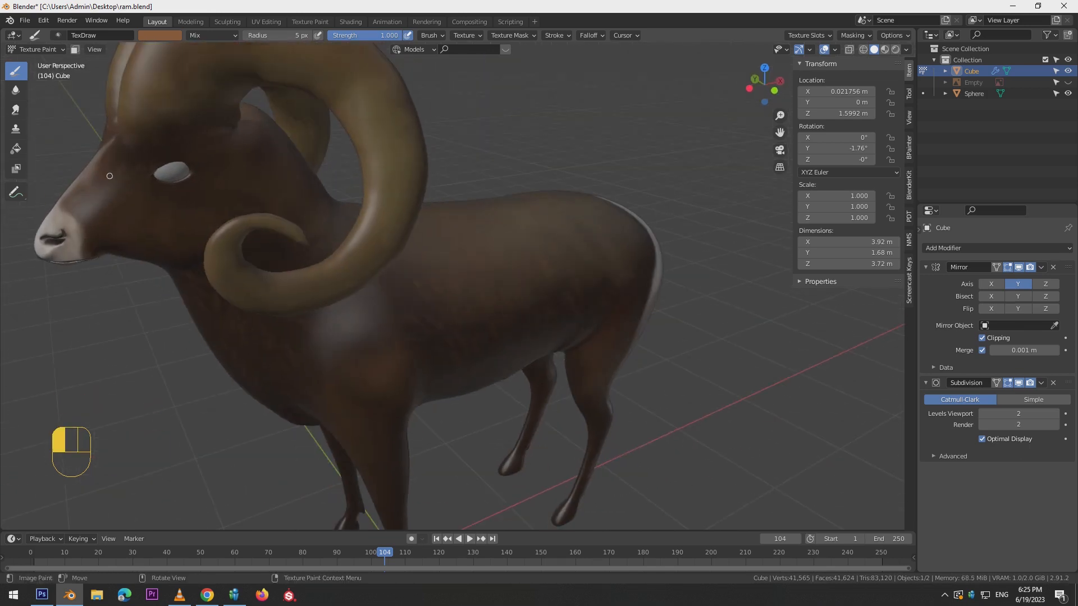
middle_drag(562, 556, 525, 555)
click(944, 595)
click(968, 573)
Paint orange-brown strokes over the ram's face, forehead and the base of the horns.
click(194, 185)
alt+drag(247, 241, 377, 312)
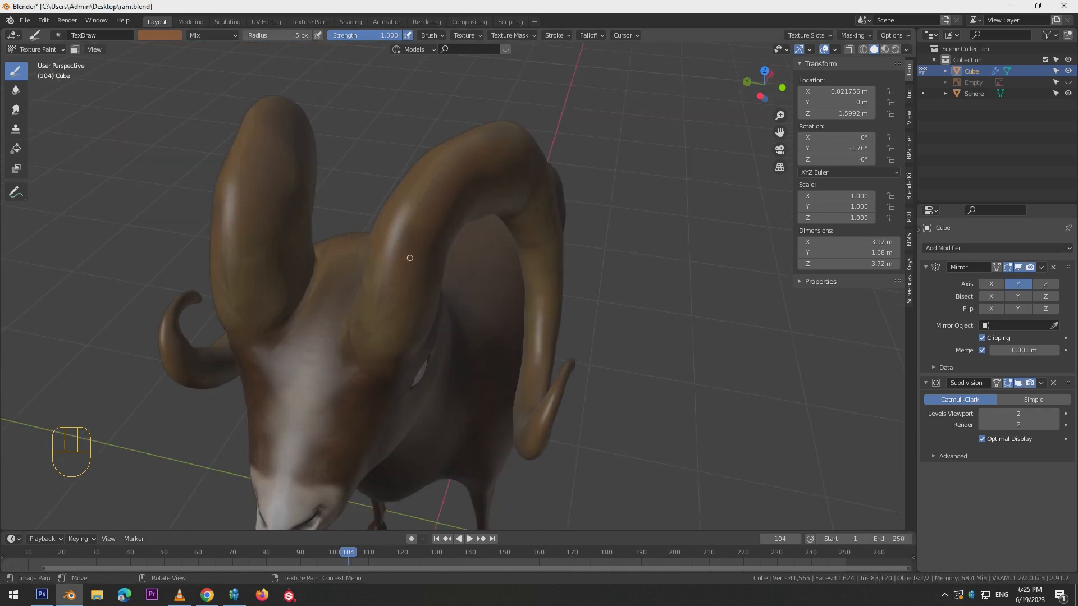
alt+drag(410, 258, 370, 224)
click(320, 368)
alt+drag(320, 368, 231, 207)
click(203, 240)
Extend the orange-brown shading around the side of the head and the curl of the horns.
middle_drag(268, 246, 216, 231)
click(259, 237)
alt+drag(260, 237, 420, 242)
click(395, 287)
alt+drag(395, 287, 470, 366)
alt+middle_drag(564, 366, 572, 393)
Compare the whole ram from the front view with the bighorn sheep reference photo in Chrome.
scroll(564, 366, down, 3)
key(KP_1)
alt+middle_drag(539, 315, 499, 320)
alt+middle_drag(359, 314, 312, 325)
click(208, 595)
click(341, 9)
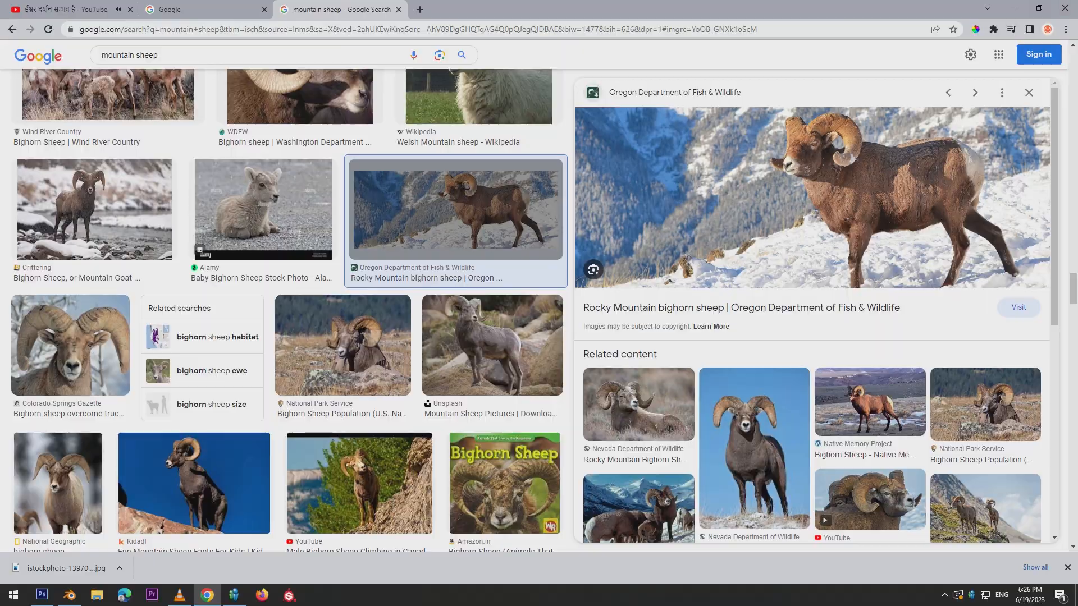
click(1013, 8)
Smear the paint downward along the front and hind legs with the Smear brush at a 16 px radius.
click(16, 109)
key(bracketright)
key(bracketright)
key(bracketright)
key(bracketright)
key(bracketright)
key(bracketright)
mouse_move(397, 365)
mouse_down()
mouse_move(398, 447)
mouse_move(393, 419)
mouse_up()
alt+middle_drag(446, 358, 472, 354)
drag(394, 379, 399, 443)
alt+middle_drag(393, 418, 238, 387)
drag(527, 360, 531, 443)
alt+middle_drag(553, 396, 750, 367)
Switch back to the Draw brush with a lighter orange-brown at a 2 px radius and check the reference photo in Chrome.
key(KP_1)
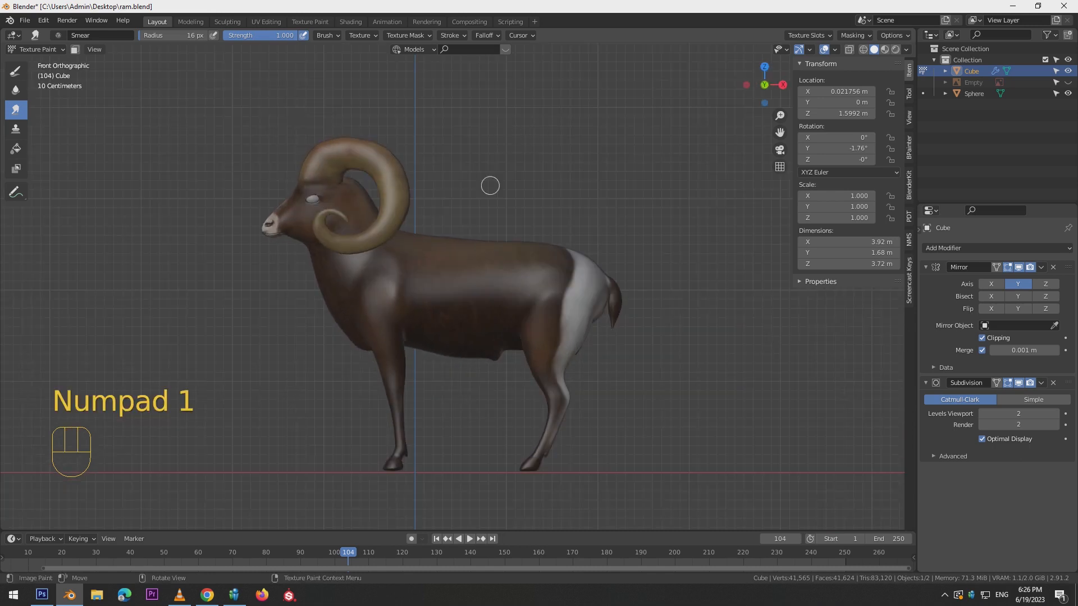
key(ctrl+equal)
key(ctrl+equal)
click(16, 70)
click(160, 35)
key(bracketleft)
key(bracketleft)
key(bracketleft)
key(bracketleft)
key(bracketleft)
key(bracketleft)
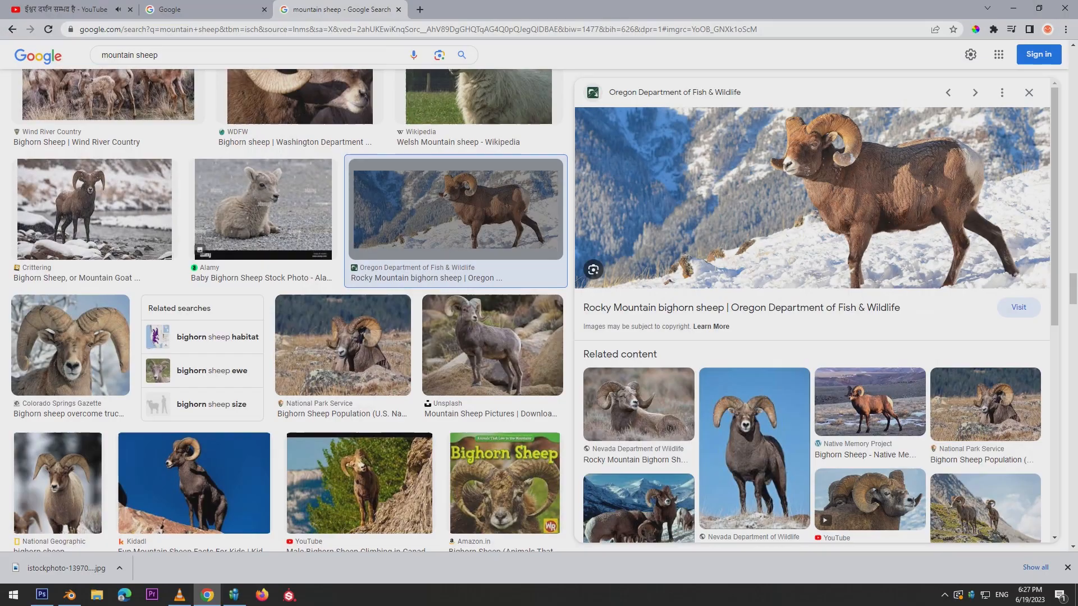
key(bracketleft)
key(bracketleft)
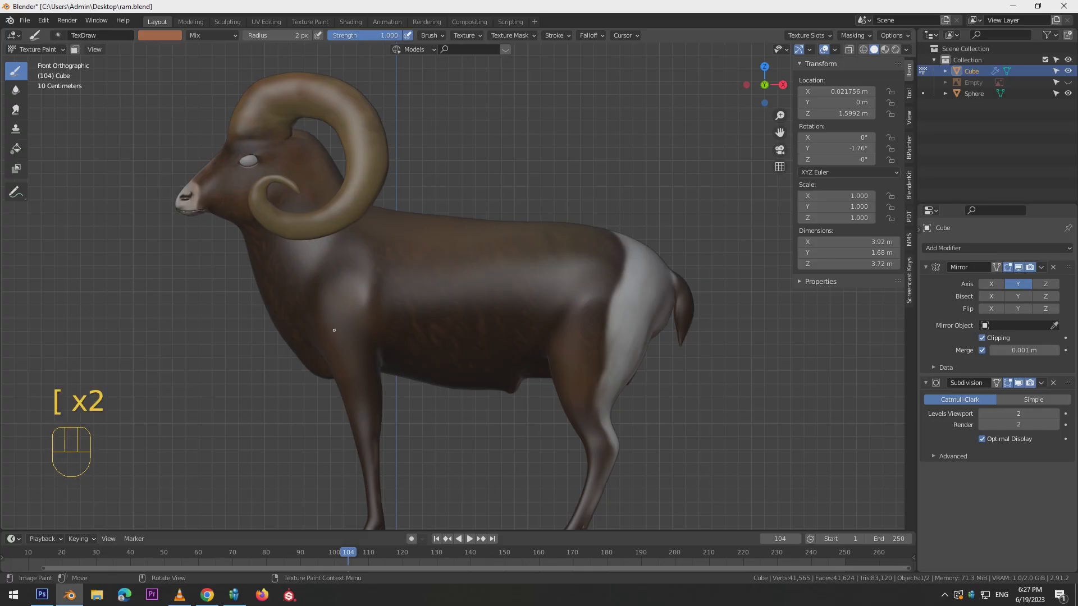
Paint fine fur strokes on the lower chest and front leg, raising the Draw radius to 5 px.
drag(334, 330, 322, 343)
key(bracketright)
key(bracketright)
key(bracketright)
drag(346, 385, 368, 417)
shift+middle_drag(362, 437, 384, 381)
middle_drag(449, 380, 495, 383)
mouse_move(390, 327)
mouse_down()
mouse_move(427, 490)
mouse_move(412, 430)
mouse_up()
alt+middle_drag(379, 351, 369, 299)
mouse_move(369, 298)
mouse_down()
mouse_move(356, 329)
mouse_move(373, 406)
mouse_up()
Paint fine orange-brown fur strokes over the front of the chest and up the neck.
mouse_move(331, 314)
alt+mouse_down()
mouse_move(379, 294)
mouse_move(368, 325)
alt+mouse_up()
mouse_move(449, 309)
alt+mouse_down()
mouse_move(419, 349)
mouse_move(337, 133)
alt+mouse_up()
mouse_move(382, 208)
mouse_down()
mouse_move(370, 225)
mouse_move(388, 303)
mouse_up()
alt+drag(359, 241, 308, 223)
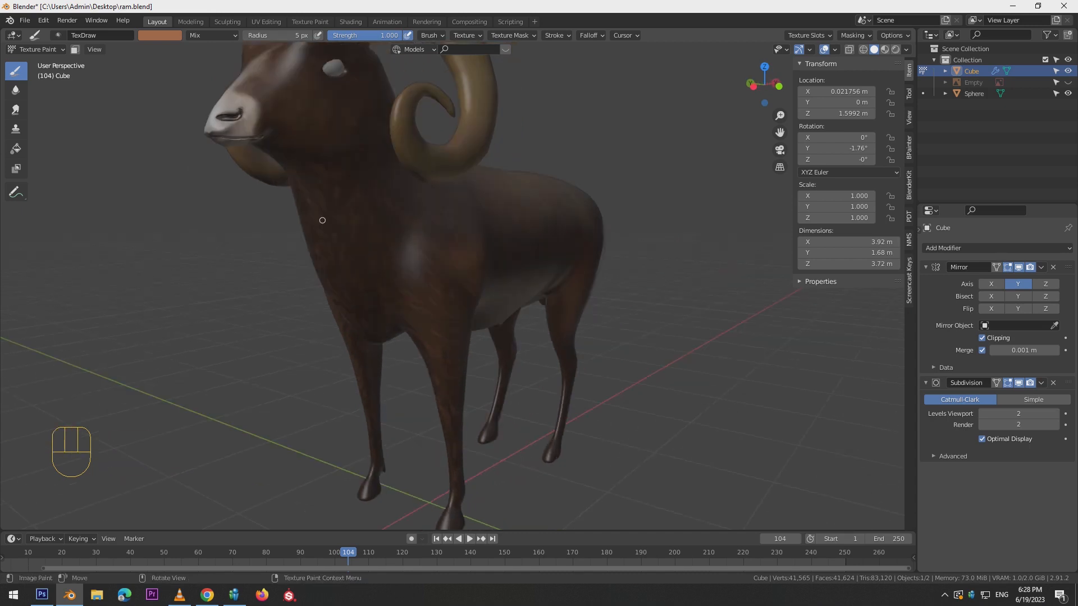
alt+drag(472, 242, 438, 246)
Set the Draw radius to 4 px and paint fine fur strokes on the cheek, throat and face.
mouse_move(221, 137)
alt+shift+mouse_down()
mouse_move(275, 205)
mouse_move(279, 159)
alt+shift+mouse_up()
key(ctrl+equal)
key(ctrl+equal)
key(bracketleft)
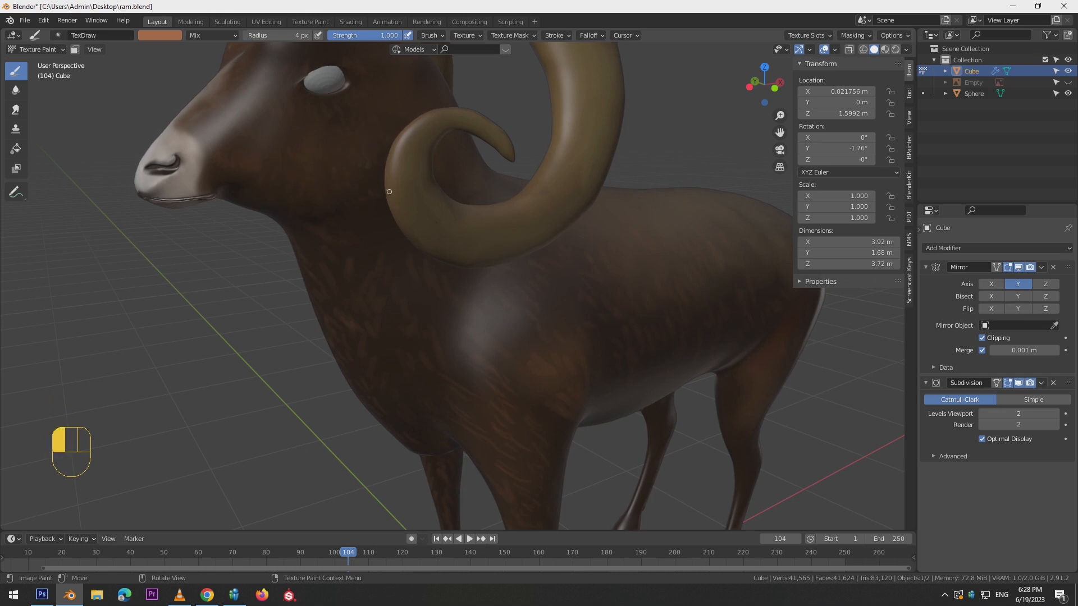
alt+shift+drag(436, 162, 405, 251)
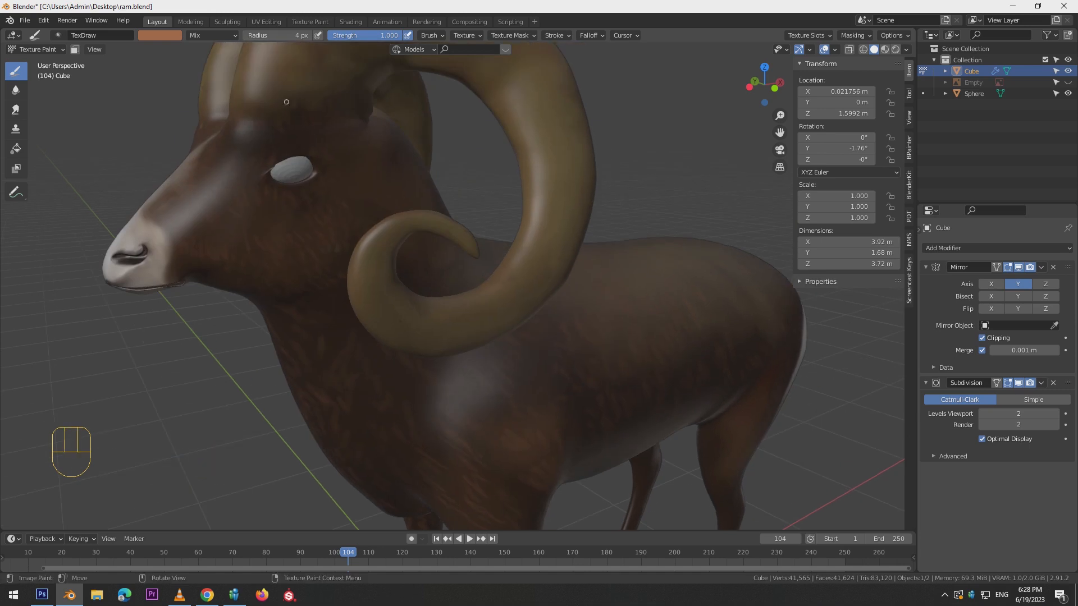
alt+drag(220, 137, 297, 156)
alt+drag(360, 119, 301, 179)
Paint fine orange-brown fur strokes along the back of the neck and the top of the back.
alt+drag(353, 237, 312, 166)
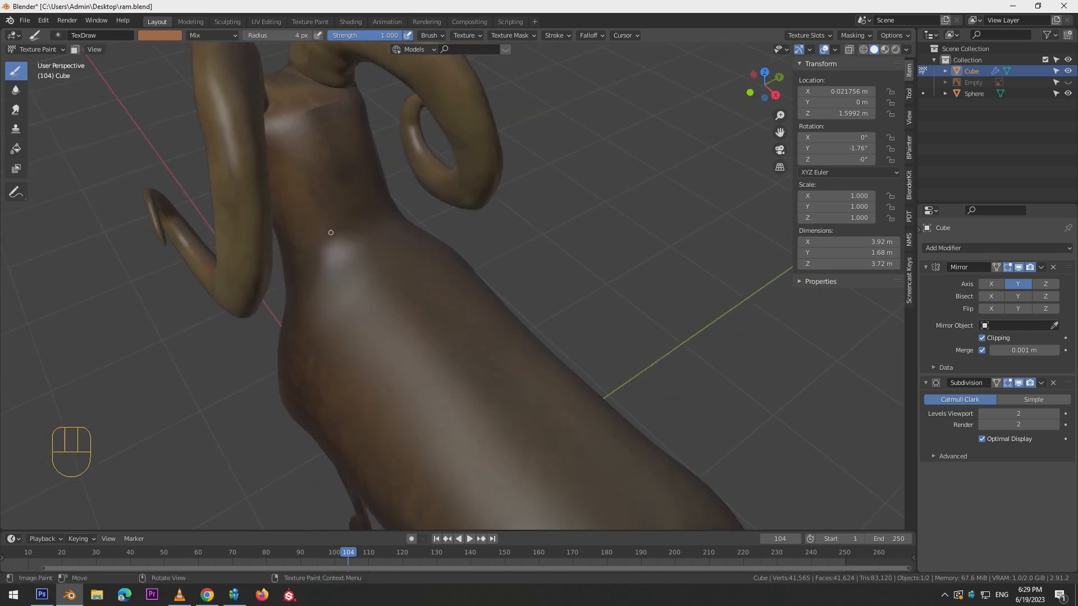
alt+drag(342, 243, 430, 246)
alt+drag(382, 377, 421, 361)
click(421, 361)
alt+drag(515, 347, 505, 289)
Paint more fine fur strokes across the upper flank toward the hindquarters.
key(KP_1)
click(480, 294)
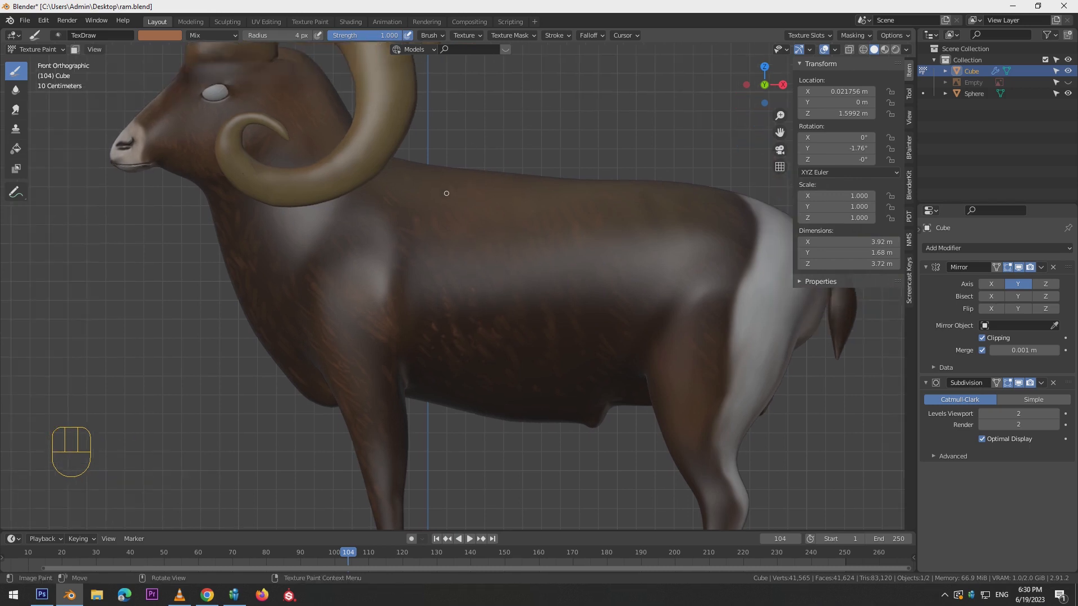
alt+drag(576, 187, 564, 240)
alt+drag(639, 322, 716, 235)
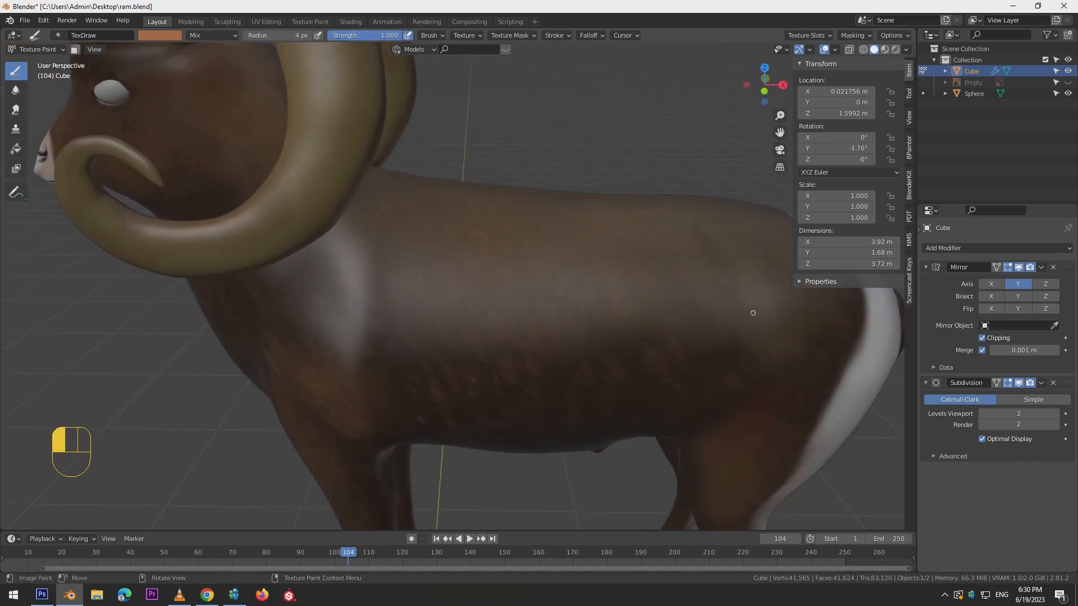
key(KP_1)
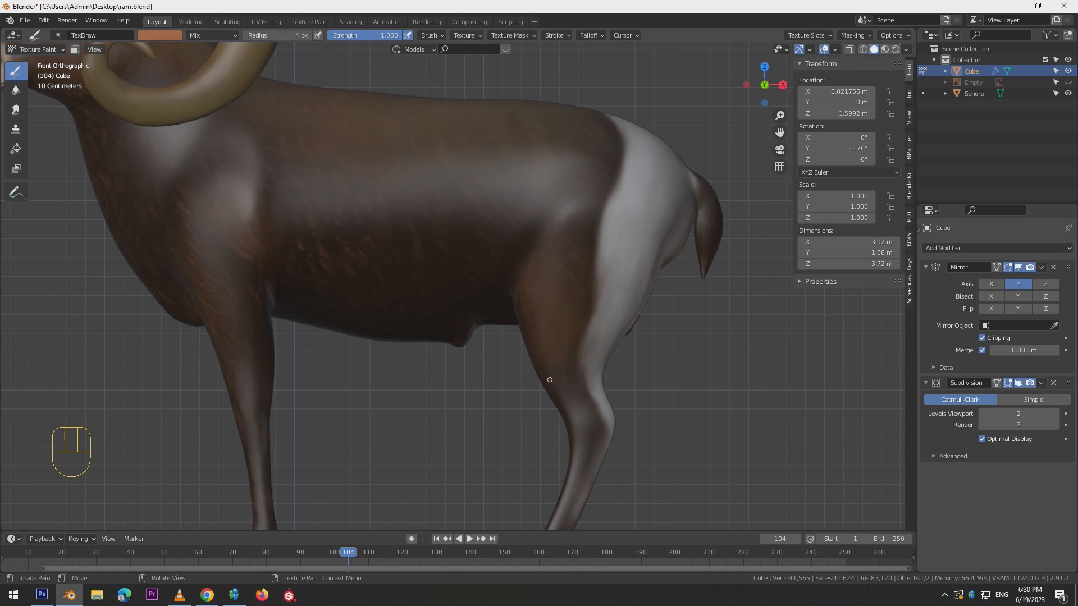
Try orange-brown fur strokes down the hind leg and undo them.
alt+drag(550, 380, 581, 321)
alt+drag(582, 389, 608, 357)
alt+shift+drag(630, 428, 521, 475)
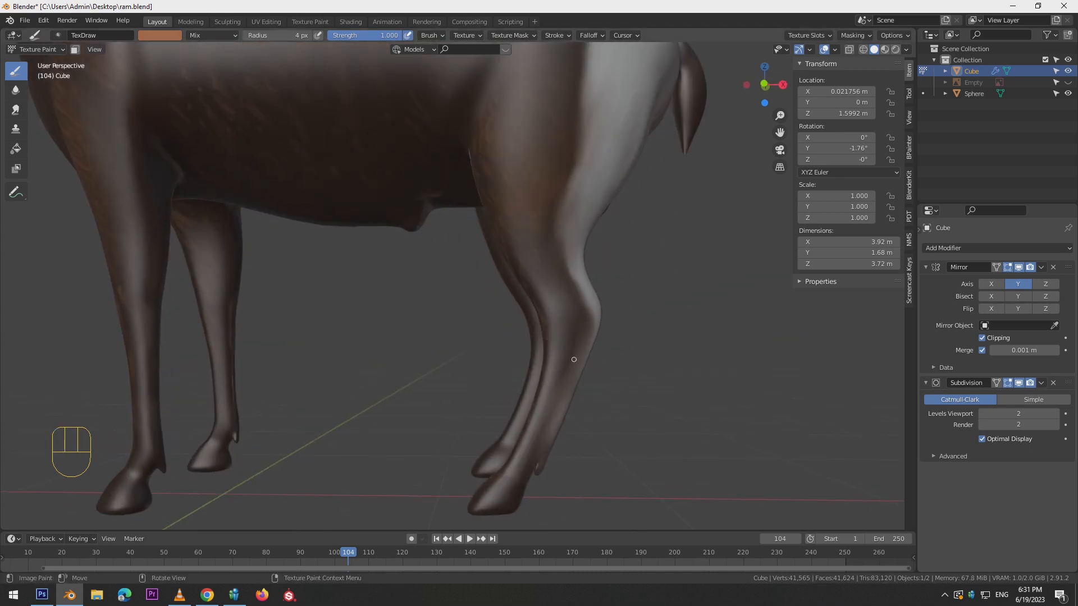
drag(571, 327, 559, 362)
mouse_move(578, 252)
alt+shift+mouse_down()
mouse_move(591, 346)
mouse_move(586, 419)
alt+shift+mouse_up()
key(ctrl+alt+z)
key(ctrl+alt+z)
key(ctrl+alt+z)
key(ctrl+alt+z)
key(ctrl+alt+z)
key(ctrl+alt+z)
key(ctrl+alt+z)
key(ctrl+z)
key(ctrl+z)
key(ctrl+z)
key(ctrl+z)
key(ctrl+z)
key(ctrl+z)
key(ctrl+z)
key(ctrl+z)
key(ctrl+z)
Paint fine orange-brown fur strokes on the hind thigh.
click(582, 183)
alt+shift+drag(526, 341, 563, 292)
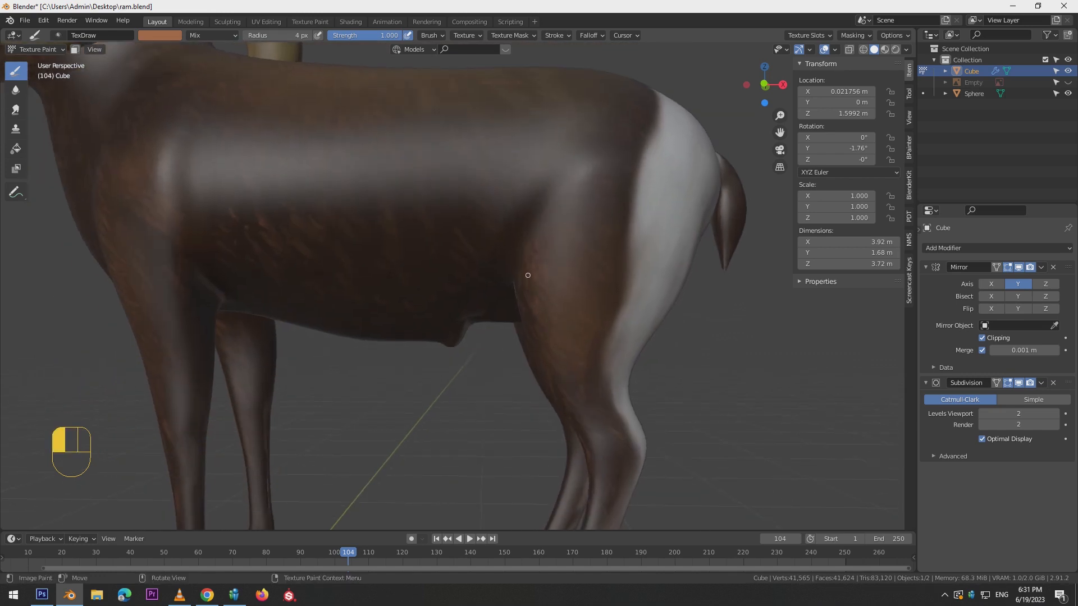
key(KP_1)
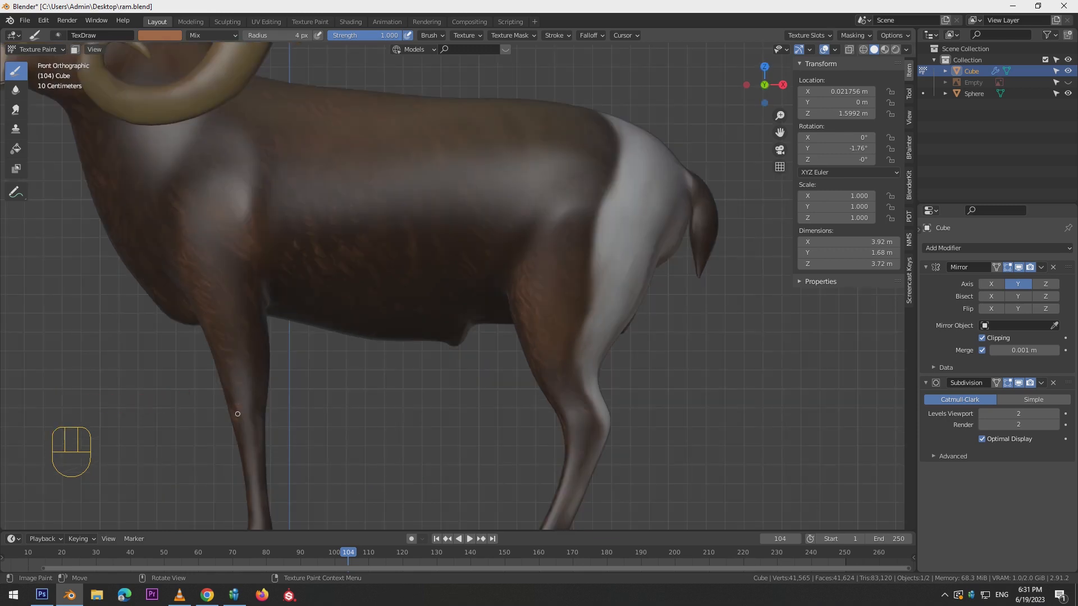
Paint fine orange-brown fur strokes down the front legs toward the hooves.
alt+shift+drag(237, 411, 248, 359)
alt+drag(261, 429, 337, 416)
alt+drag(404, 311, 351, 244)
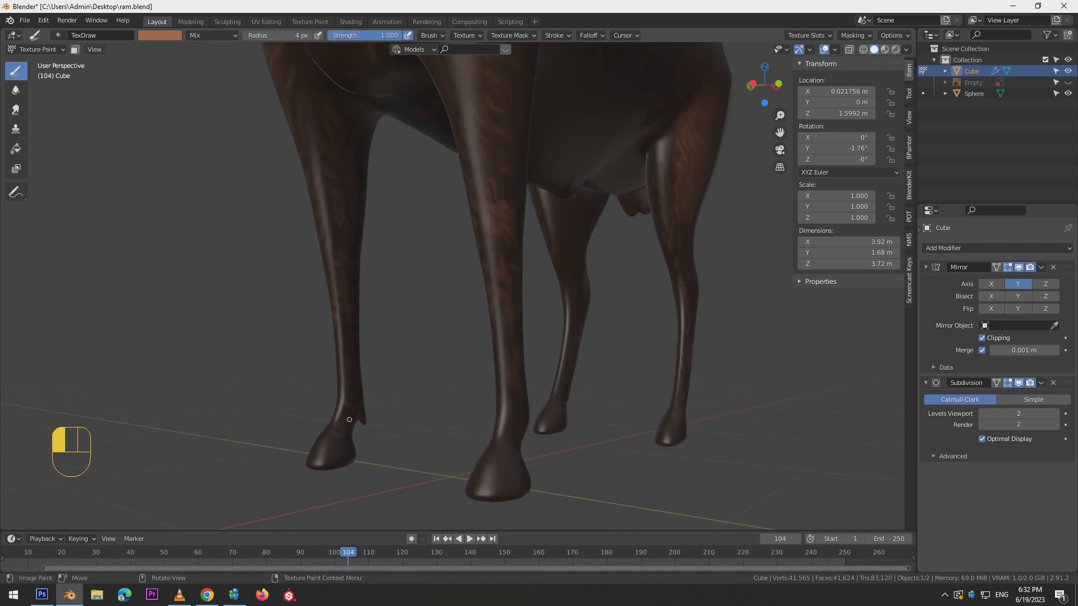
alt+drag(528, 417, 588, 424)
mouse_move(608, 350)
alt+mouse_down()
mouse_move(591, 175)
mouse_move(595, 230)
alt+mouse_up()
Try broad orange-brown strokes on the ram with the Draw radius enlarged to 61 px and undo them.
key(])
key(])
key(])
key(])
key(])
key(])
key(])
key(])
key(])
key(])
key(])
key(])
key(])
key(])
alt+drag(697, 282, 686, 335)
key(ctrl+z)
key(ctrl+alt+z)
key(ctrl+alt+z)
drag(307, 370, 294, 421)
key(ctrl+z)
key(ctrl+z)
key(KP_1)
scroll(673, 374, down, 4)
alt+shift+middle_drag(630, 293, 602, 351)
drag(281, 216, 281, 232)
key(ctrl+z)
key(ctrl+z)
alt+drag(234, 200, 405, 414)
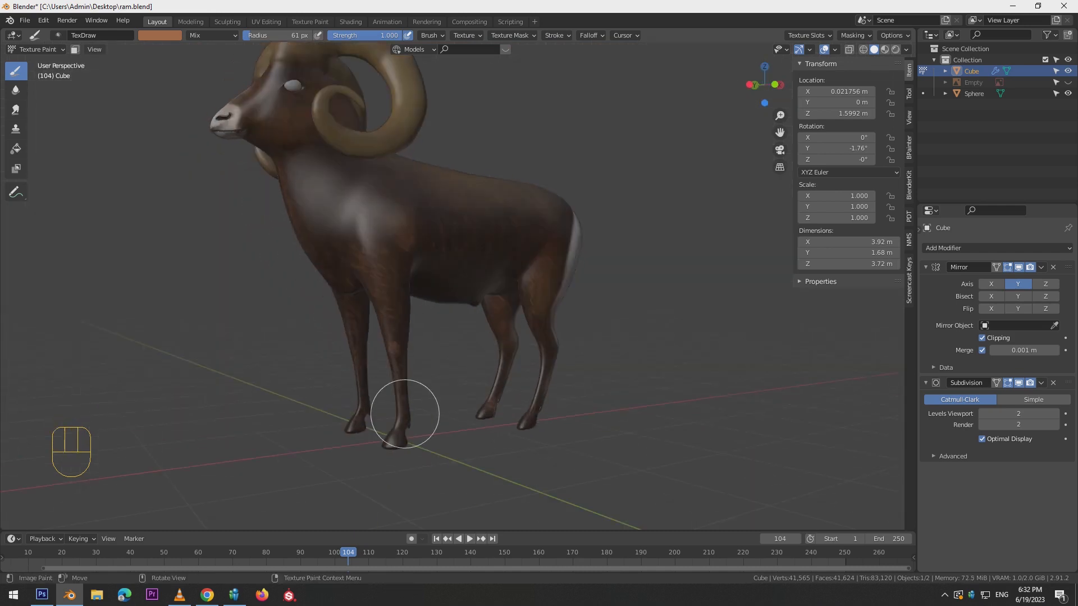
Return to the front view and save the ram.blend file.
key(KP_1)
key(ctrl+s)
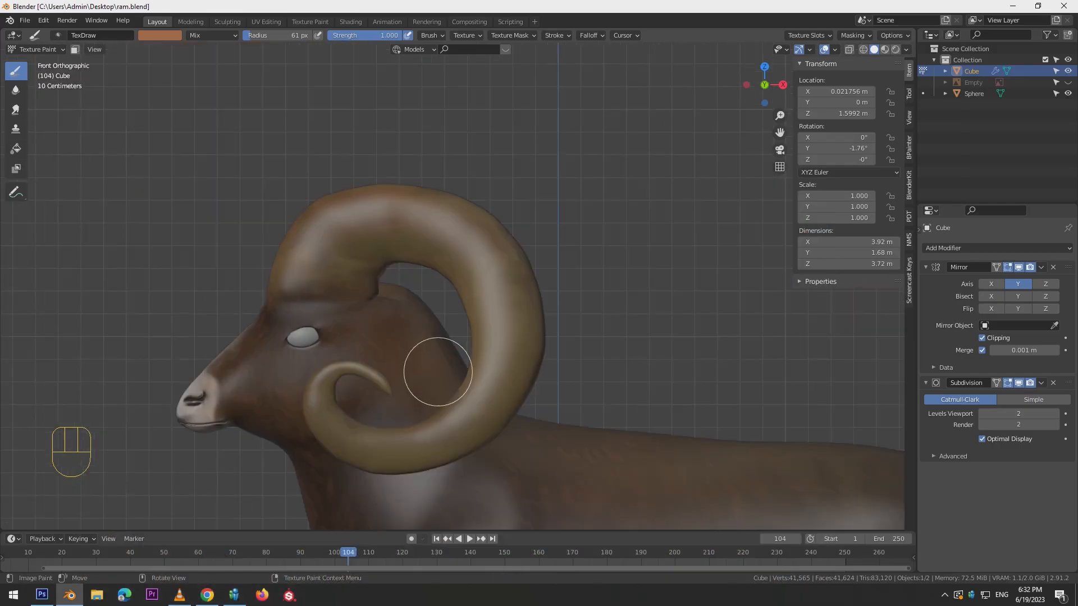
Reduce the Draw radius to 4 px and paint fine orange-brown strokes along the horns.
key(bracketleft)
key(bracketleft)
key(bracketleft)
key(bracketleft)
key(bracketleft)
key(bracketleft)
key(bracketleft)
key(bracketleft)
key(bracketleft)
key(bracketleft)
key(bracketleft)
key(bracketleft)
key(bracketleft)
key(bracketleft)
key(bracketright)
key(bracketright)
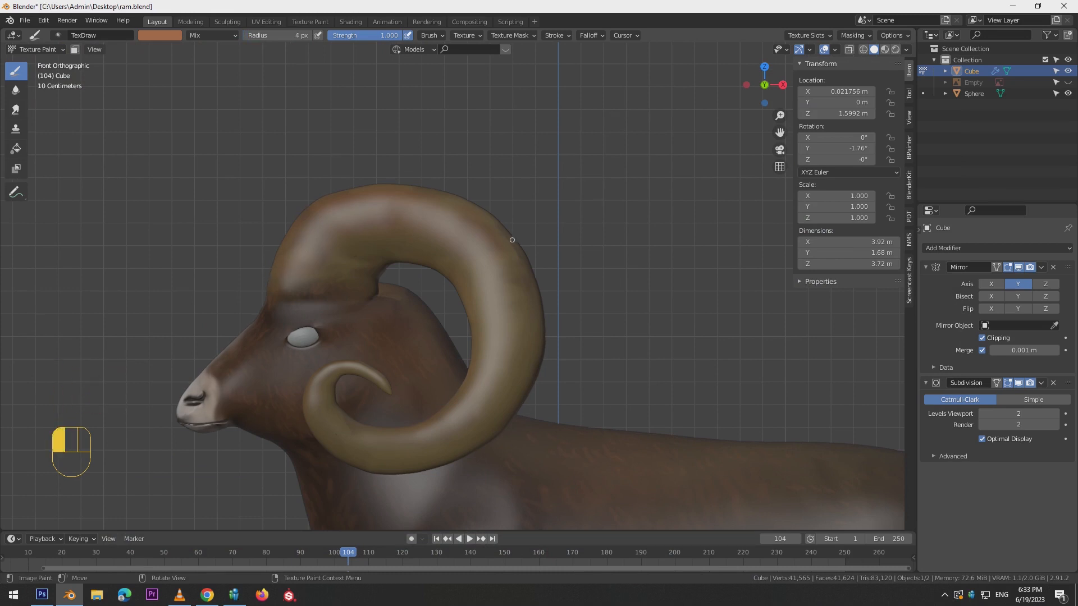
middle_drag(580, 332, 553, 259)
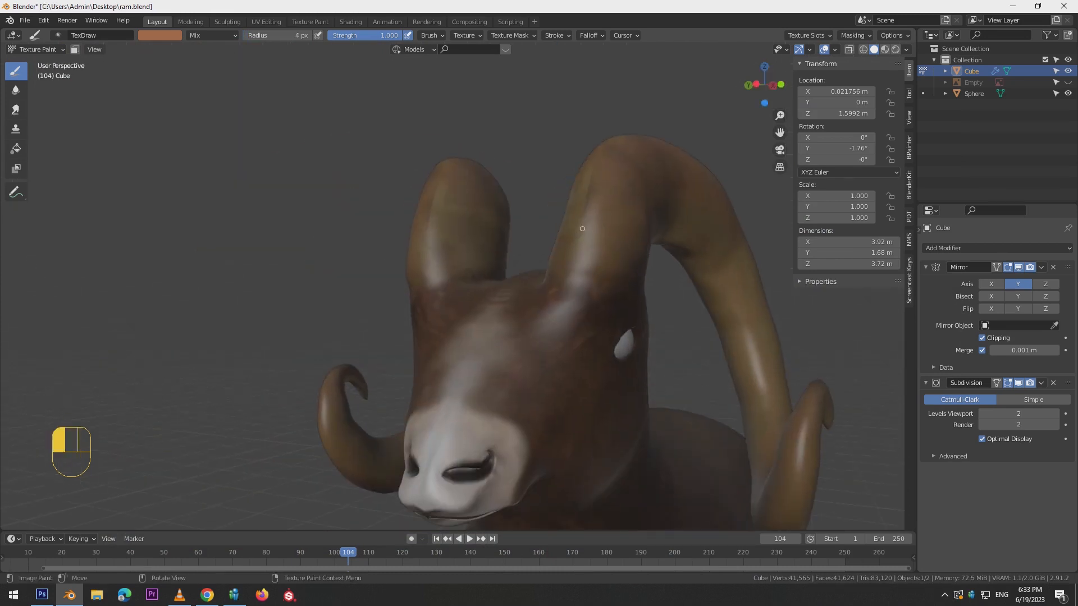
middle_drag(791, 317, 744, 358)
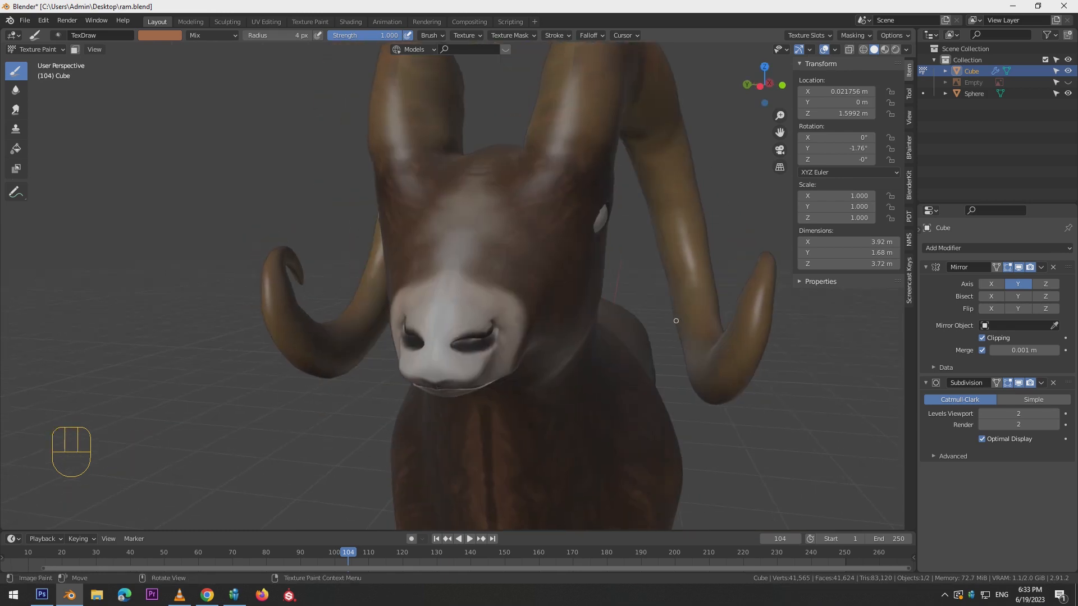
alt+middle_drag(664, 253, 298, 275)
alt+middle_drag(157, 327, 236, 292)
key(KP_1)
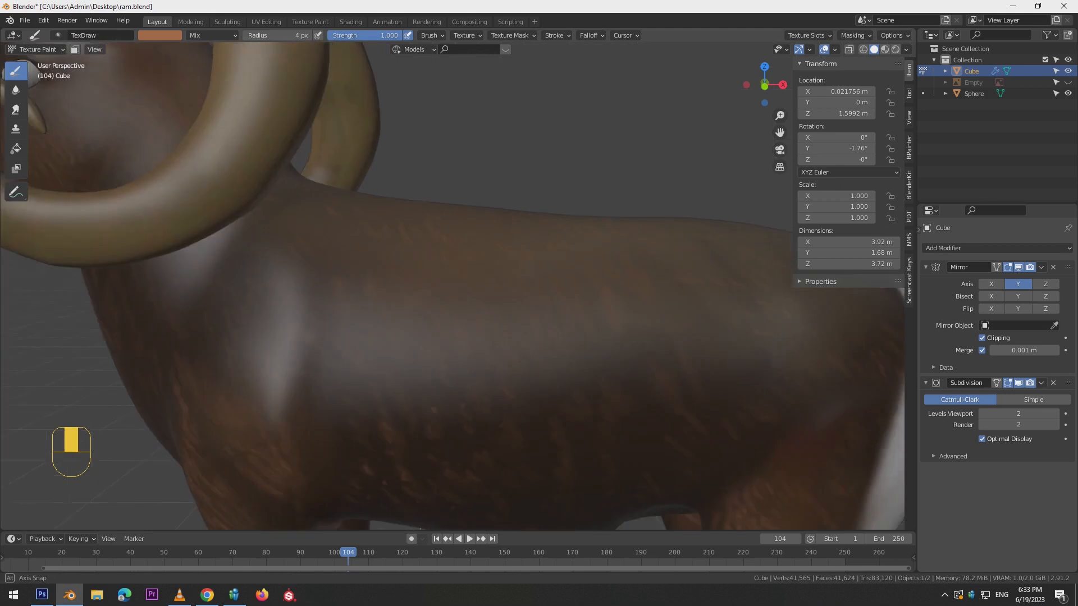
Undo the latest orange-brown strokes on the ram's back and return to the front view.
middle_drag(247, 297, 291, 307)
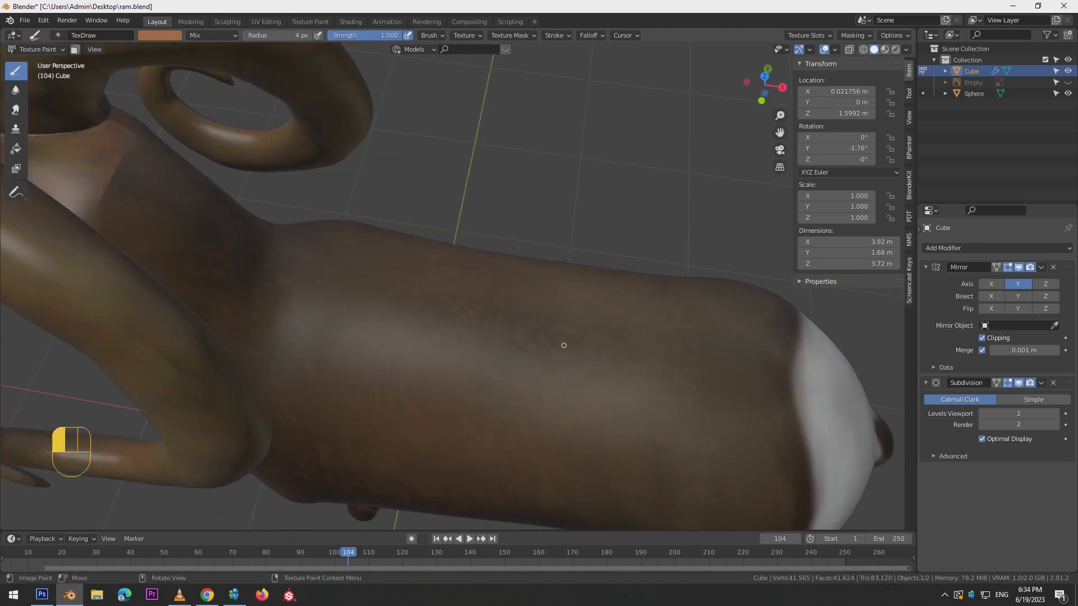
key(ctrl+z)
key(ctrl+z)
key(ctrl+z)
key(ctrl+z)
key(ctrl+z)
key(ctrl+z)
key(ctrl+z)
key(ctrl+z)
key(ctrl+z)
alt+drag(666, 462, 664, 290)
key(KP_1)
key(ctrl+z)
key(ctrl+z)
key(ctrl+z)
Set the brush colour to white and paint fine fur strokes along the white patch's edge on the hind leg.
click(160, 35)
click(231, 53)
click(183, 85)
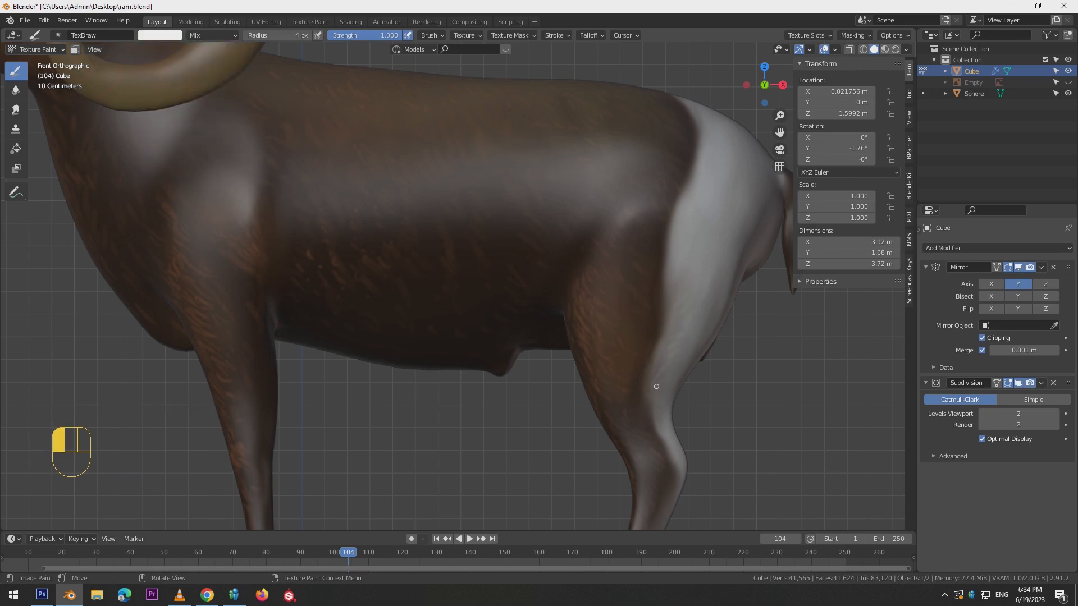
drag(656, 386, 648, 419)
alt+shift+drag(719, 169, 619, 131)
drag(568, 260, 560, 270)
drag(564, 278, 553, 302)
alt+shift+drag(555, 374, 545, 324)
drag(537, 281, 529, 308)
drag(532, 307, 536, 327)
drag(561, 369, 563, 385)
drag(561, 383, 566, 408)
Paint short white fur strokes over the brown border of the rump and upper hind leg, undoing misplaced ones.
alt+shift+drag(584, 141, 471, 263)
drag(472, 176, 472, 185)
key(ctrl+z)
key(ctrl+z)
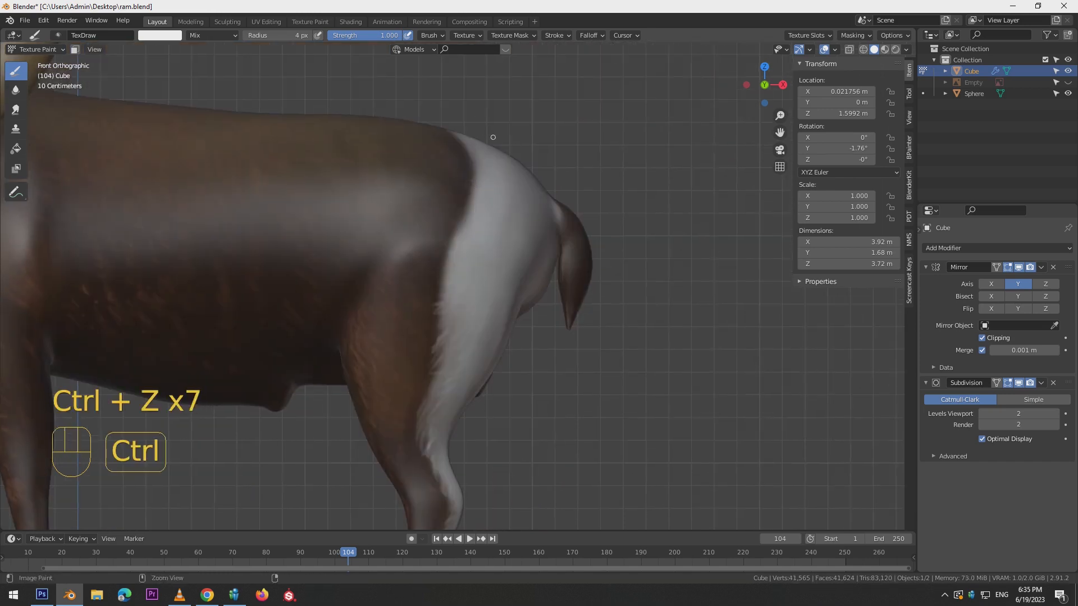
key(ctrl+z)
middle_drag(493, 137, 443, 166)
mouse_move(459, 229)
mouse_down()
mouse_move(445, 226)
mouse_move(448, 254)
mouse_up()
drag(452, 306, 430, 336)
middle_drag(427, 326, 427, 283)
drag(431, 245, 401, 331)
middle_drag(401, 331, 379, 245)
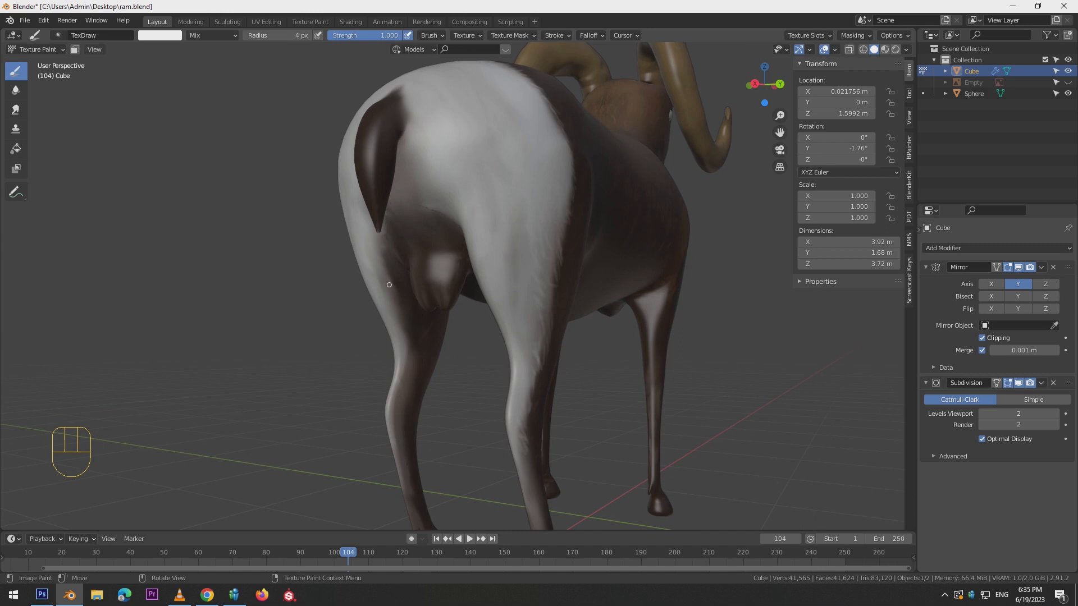
Paint white fur strokes on the back of the hind legs and rump, then return to the front view.
drag(403, 387, 395, 410)
alt+drag(484, 228, 508, 236)
alt+middle_drag(452, 197, 486, 182)
drag(499, 181, 499, 239)
middle_drag(505, 196, 521, 140)
key(KP_1)
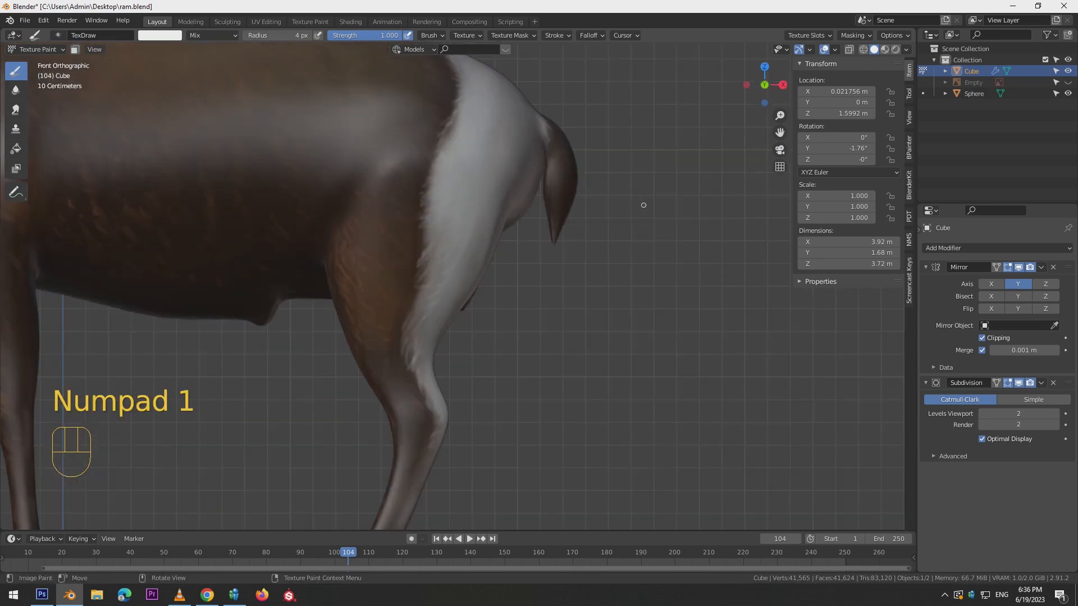
Rework the white fur strokes along the rump's front edge and around the tail base, undoing unwanted strokes.
scroll(643, 205, down, 3)
drag(455, 168, 436, 272)
scroll(435, 272, down, 2)
key(ctrl+z)
key(ctrl+z)
key(ctrl+z)
key(ctrl+z)
key(ctrl+z)
key(ctrl+z)
key(ctrl+z)
key(ctrl+z)
key(ctrl+z)
key(ctrl+z)
key(ctrl+z)
key(ctrl+z)
key(ctrl+z)
key(ctrl+z)
key(ctrl+z)
key(ctrl+z)
key(ctrl+z)
key(ctrl+z)
key(ctrl+z)
key(ctrl+z)
scroll(557, 208, up, 3)
key(ctrl+z)
key(ctrl+z)
key(ctrl+z)
key(ctrl+z)
key(ctrl+z)
key(ctrl+equal)
key(ctrl+equal)
key(ctrl+z)
drag(484, 248, 483, 258)
middle_drag(510, 319, 513, 281)
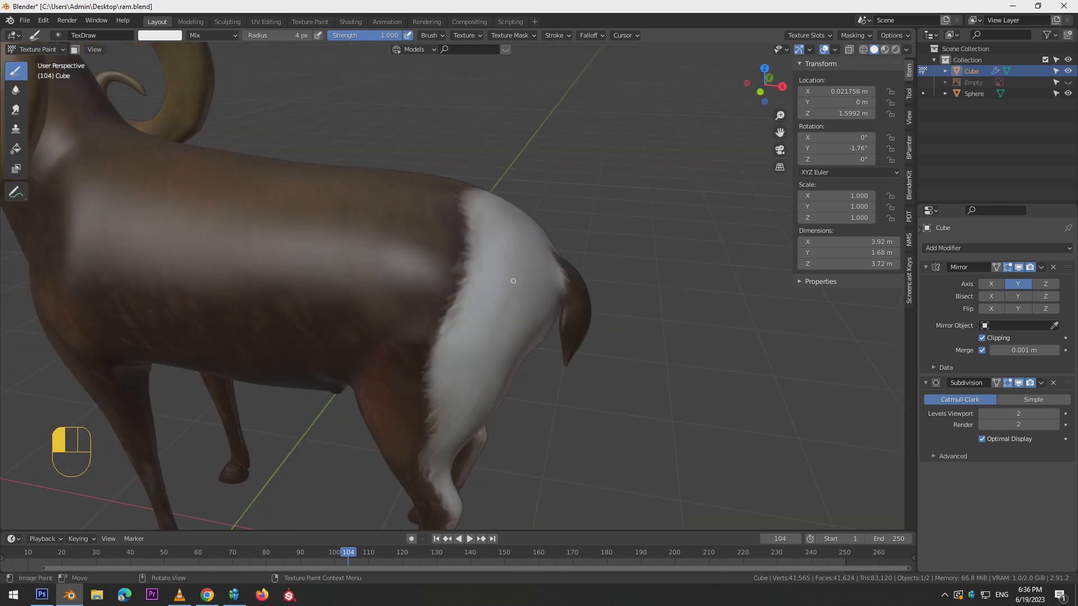
Undo the unwanted rump strokes and extend the fine white fur down the sides of the hind legs.
key(ctrl+z)
key(ctrl+z)
key(ctrl+z)
key(ctrl+z)
key(ctrl+z)
key(ctrl+z)
alt+drag(517, 253, 521, 273)
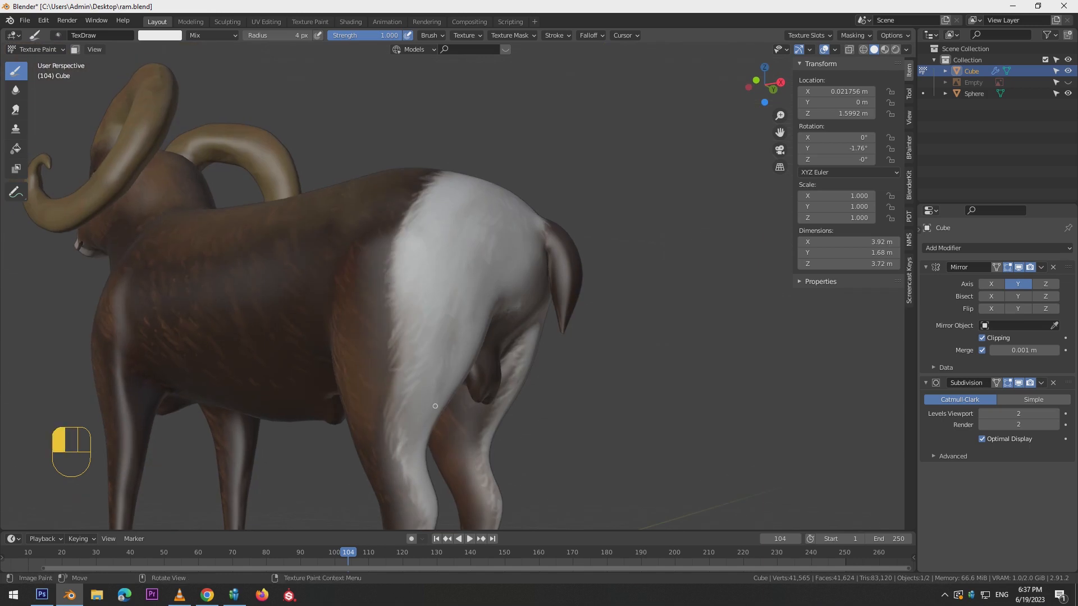
alt+drag(435, 406, 456, 332)
alt+drag(365, 328, 410, 342)
alt+drag(477, 344, 578, 349)
key(KP_1)
Paint fine white fur strokes from the muzzle up the bridge of the nose, undoing misplaced ones.
alt+drag(691, 354, 763, 369)
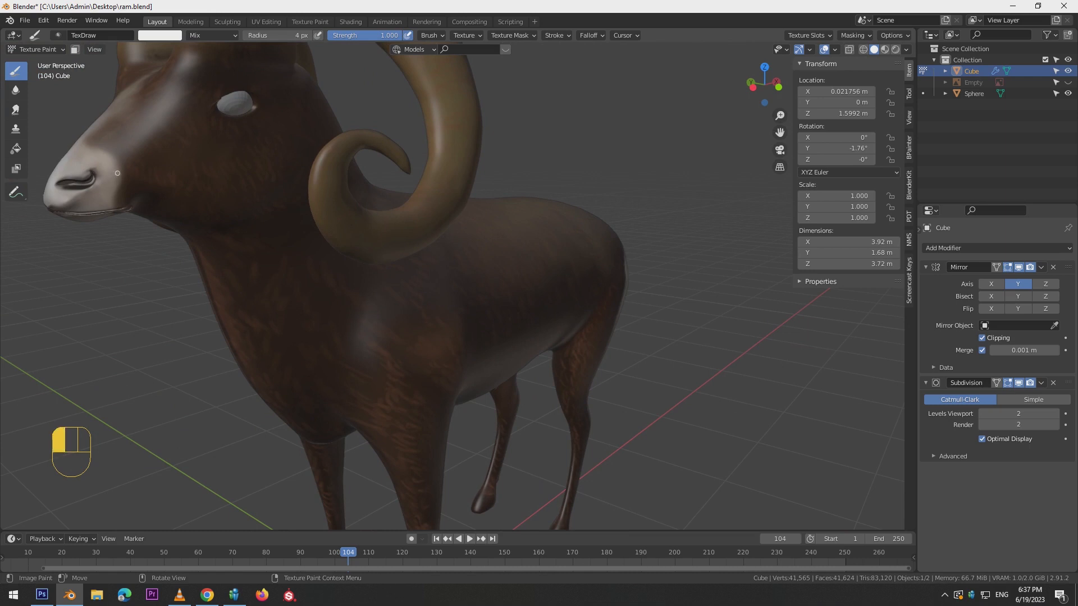
alt+drag(119, 182, 198, 288)
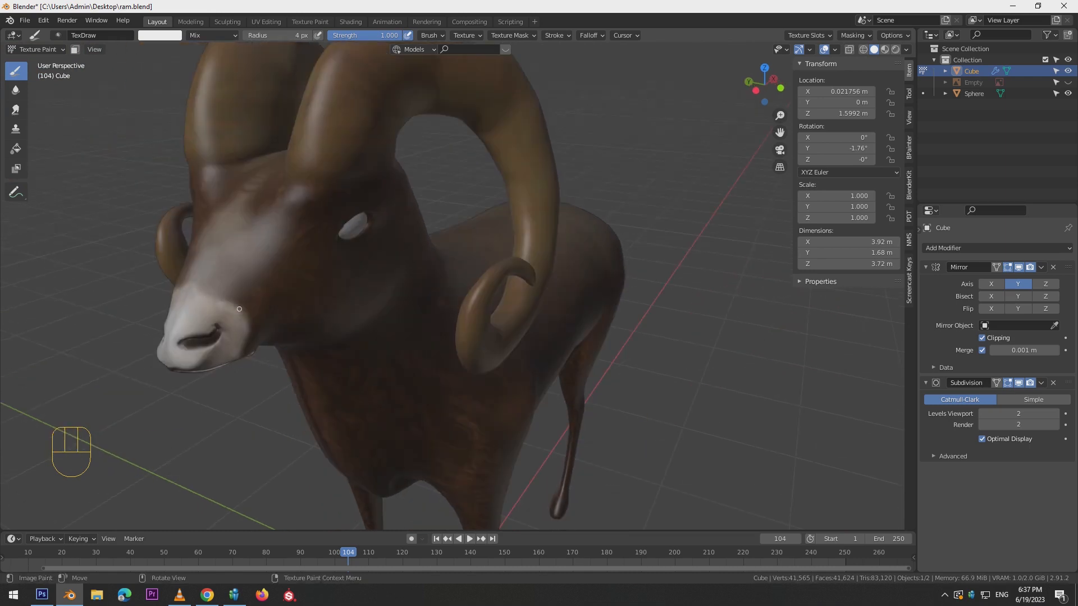
alt+drag(236, 327, 539, 430)
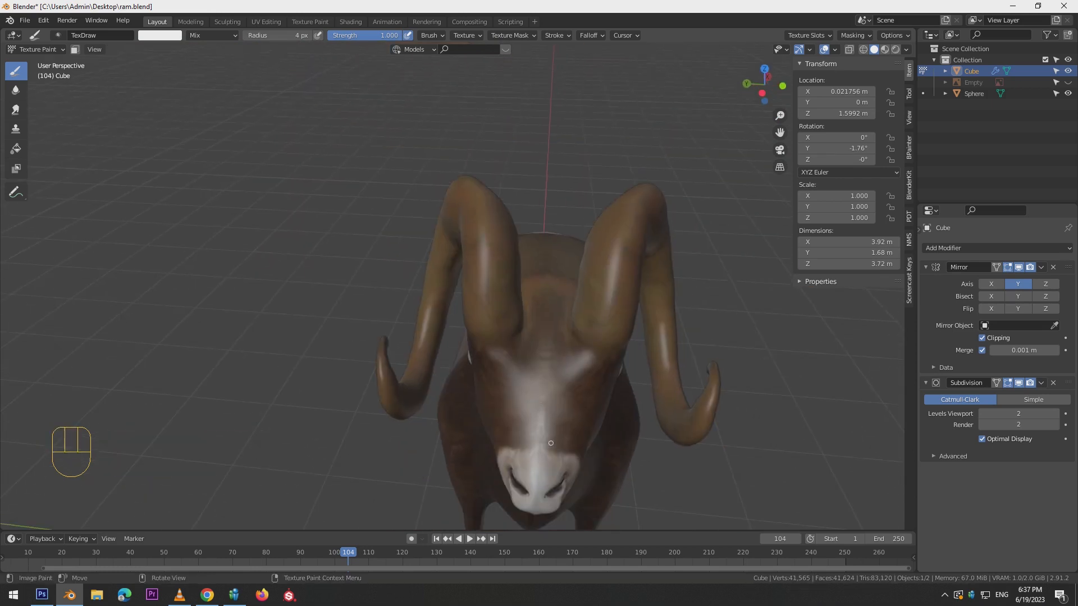
key(ctrl+z)
key(ctrl+z)
key(ctrl+z)
key(ctrl+z)
key(ctrl+z)
key(ctrl+z)
key(ctrl+z)
key(ctrl+z)
key(ctrl+z)
Blend the muzzle's border into the brown cheek with fine white strokes and save the ram.blend file.
alt+drag(560, 415, 397, 342)
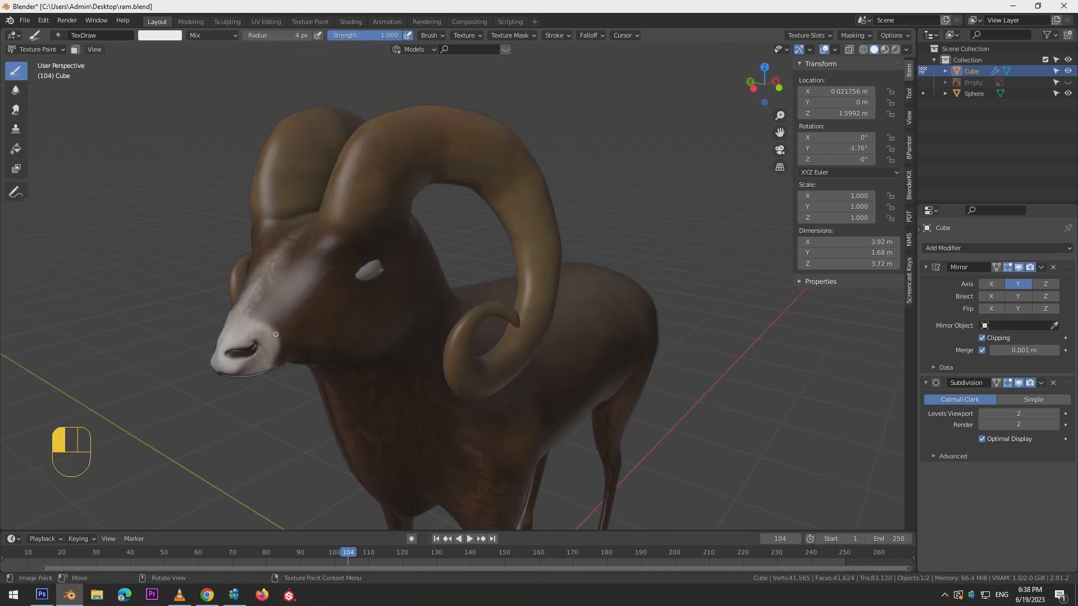
alt+drag(272, 360, 419, 340)
key(ctrl+z)
key(ctrl+z)
drag(137, 292, 136, 300)
mouse_move(292, 297)
alt+mouse_down()
mouse_move(342, 281)
mouse_move(381, 247)
alt+mouse_up()
key(KP_1)
alt+shift+drag(421, 142, 514, 226)
key(ctrl+s)
Set the brush colour to dark brown and paint thin crosswise ridge lines on the front and top of the horns.
click(160, 35)
drag(181, 107, 171, 113)
drag(234, 55, 234, 99)
mouse_move(302, 238)
alt+mouse_down()
mouse_move(330, 218)
mouse_move(569, 305)
mouse_move(560, 322)
alt+mouse_up()
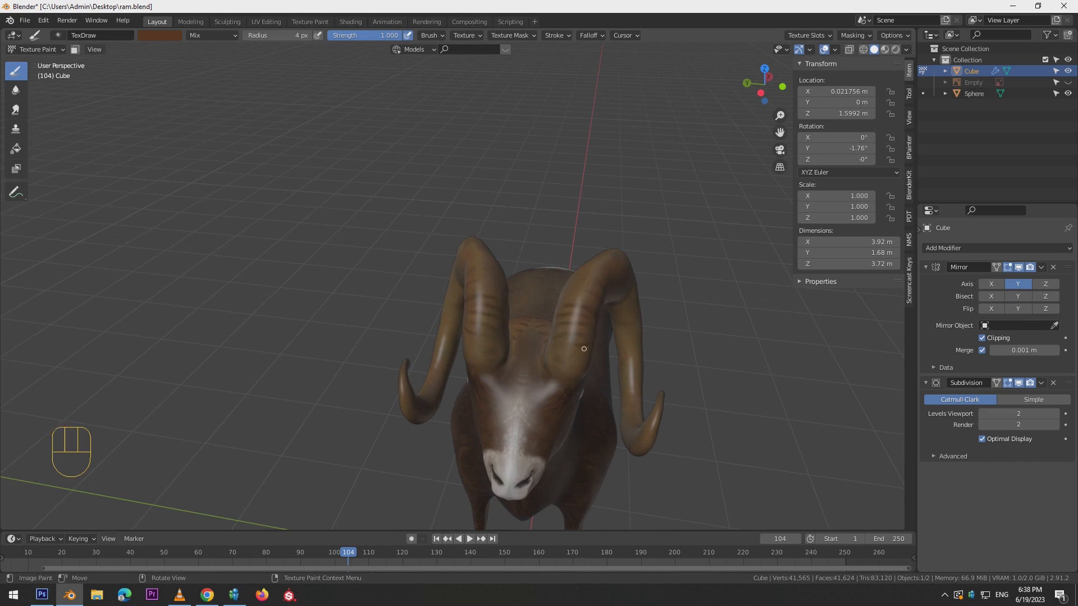
alt+drag(662, 333, 421, 469)
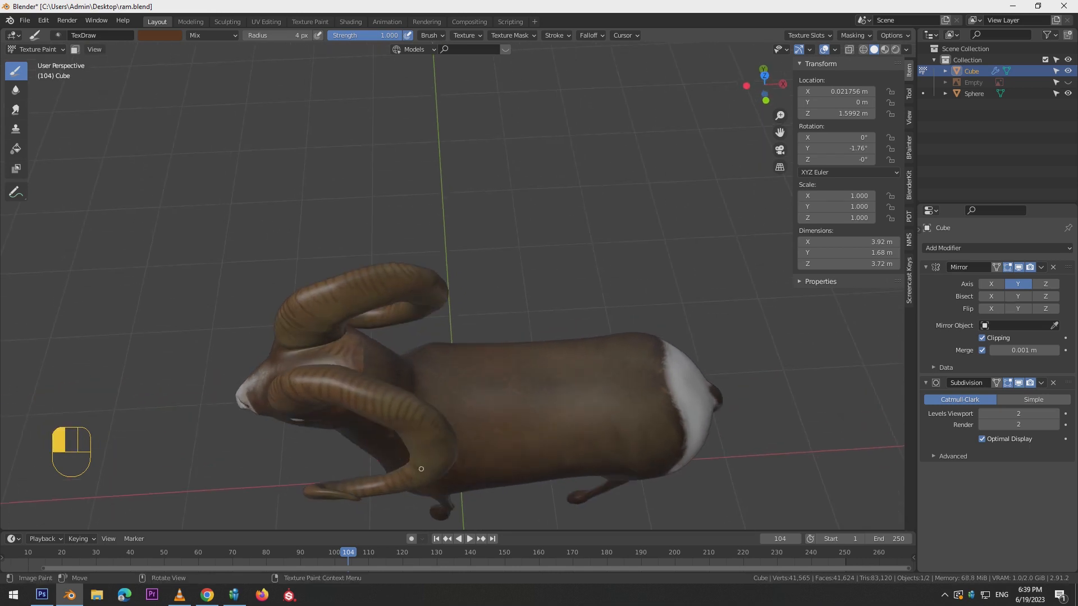
Continue the dark brown ridge lines around the outer curve of the horns toward the curled tips.
alt+drag(489, 418, 283, 265)
middle_drag(276, 298, 268, 258)
middle_drag(266, 343, 254, 292)
alt+drag(241, 339, 578, 308)
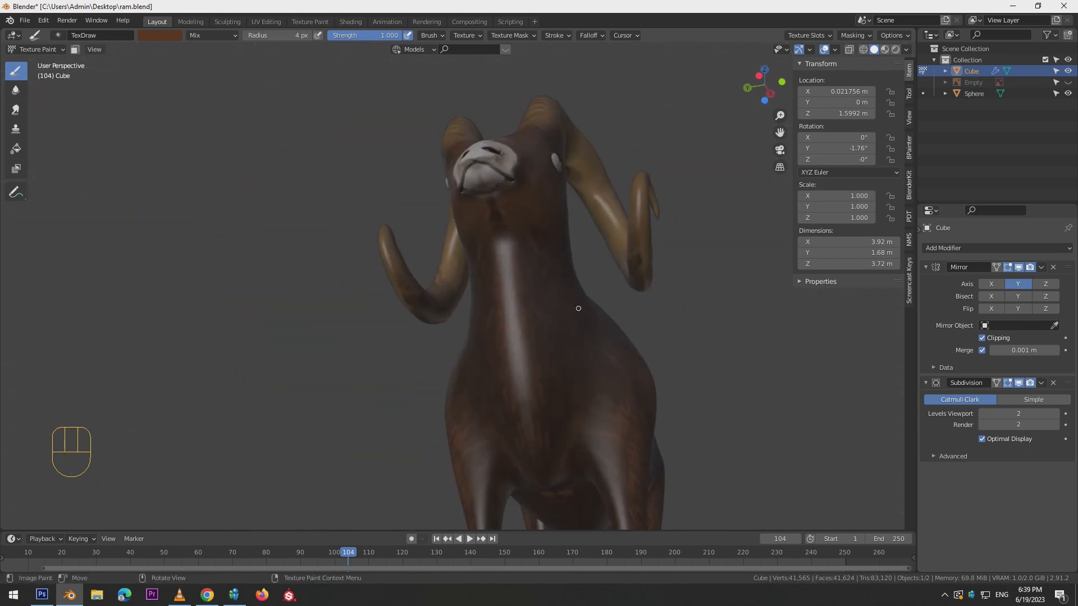
alt+drag(602, 205, 465, 288)
drag(472, 345, 505, 388)
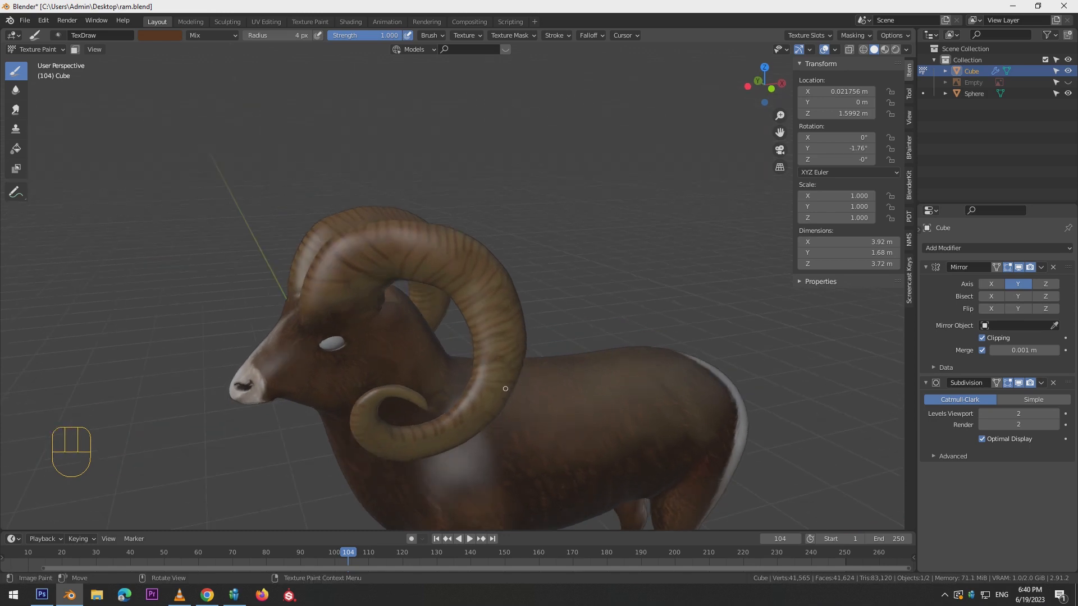
mouse_move(382, 425)
mouse_down()
mouse_move(378, 436)
mouse_move(400, 440)
mouse_up()
mouse_move(452, 419)
alt+mouse_down()
mouse_move(398, 220)
mouse_move(436, 237)
alt+mouse_up()
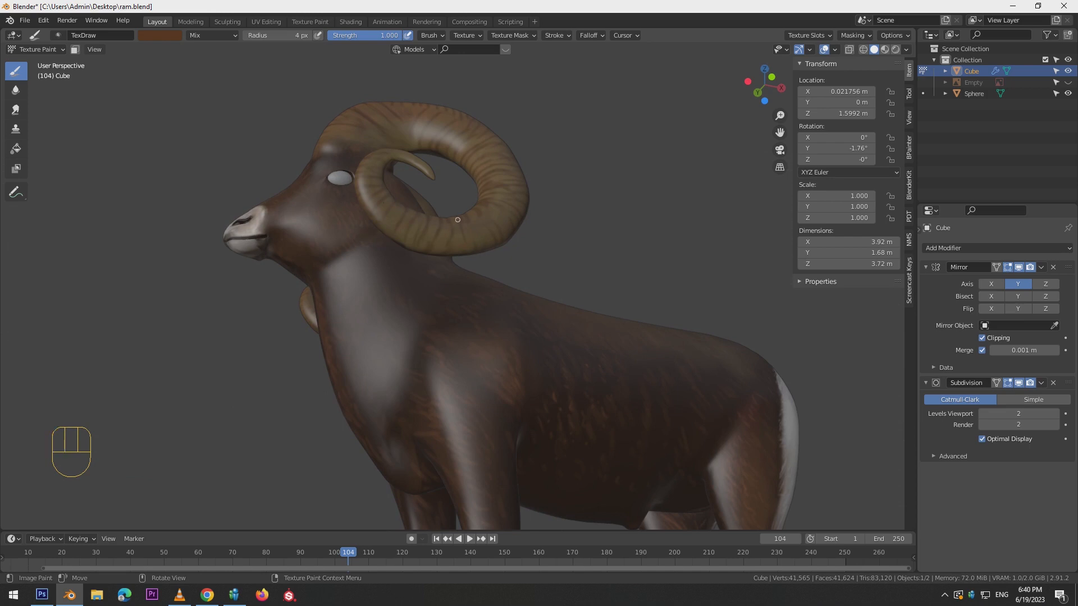
Undo the last stroke and add more brown ridge lines around the side and underside of the horns.
alt+drag(484, 205, 379, 177)
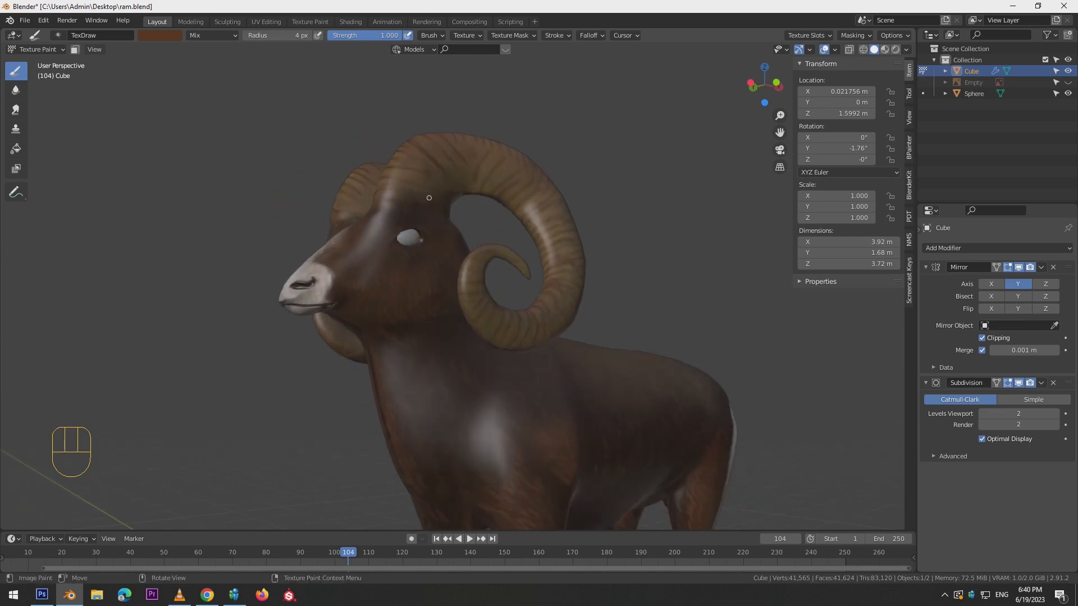
key(ctrl+z)
middle_drag(579, 243, 680, 285)
mouse_move(586, 273)
mouse_down()
mouse_move(639, 255)
mouse_move(598, 236)
mouse_move(568, 192)
mouse_move(612, 169)
mouse_up()
alt+drag(489, 216, 528, 197)
mouse_move(419, 249)
mouse_down()
mouse_move(423, 265)
mouse_move(712, 230)
mouse_move(679, 207)
mouse_up()
Darken the brown brush colour to a value of 0.160 and paint deeper grooves over the horn ridges.
click(161, 35)
drag(235, 107, 235, 116)
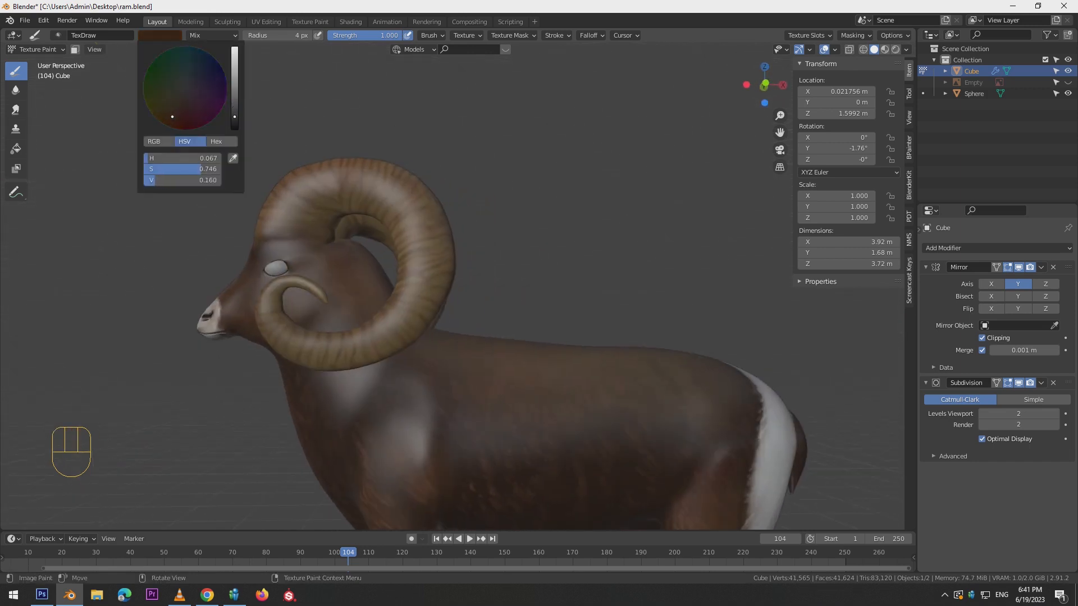
key(ctrl+z)
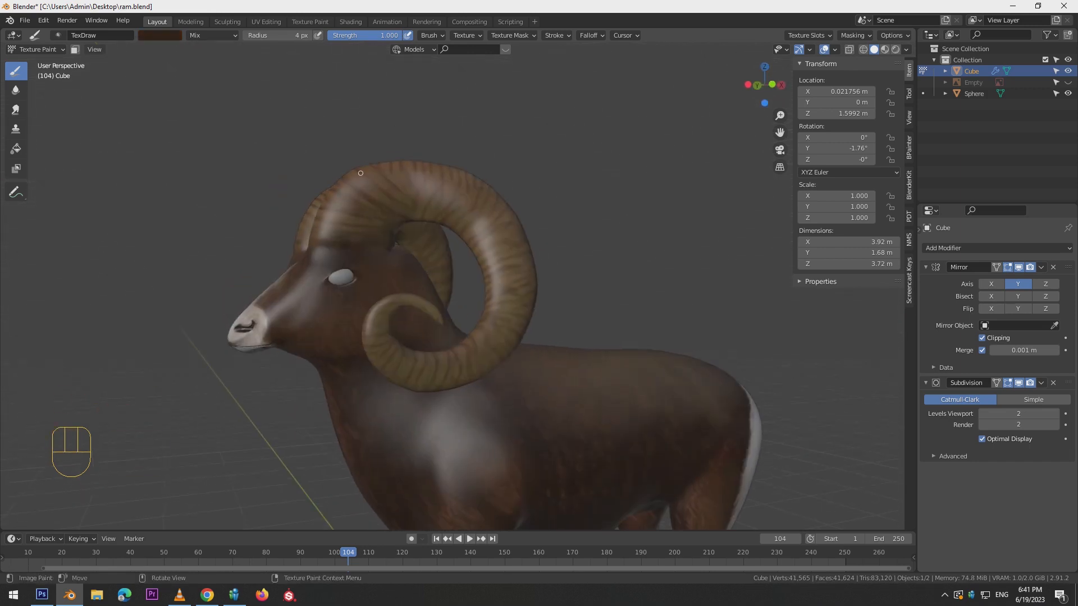
key(ctrl+z)
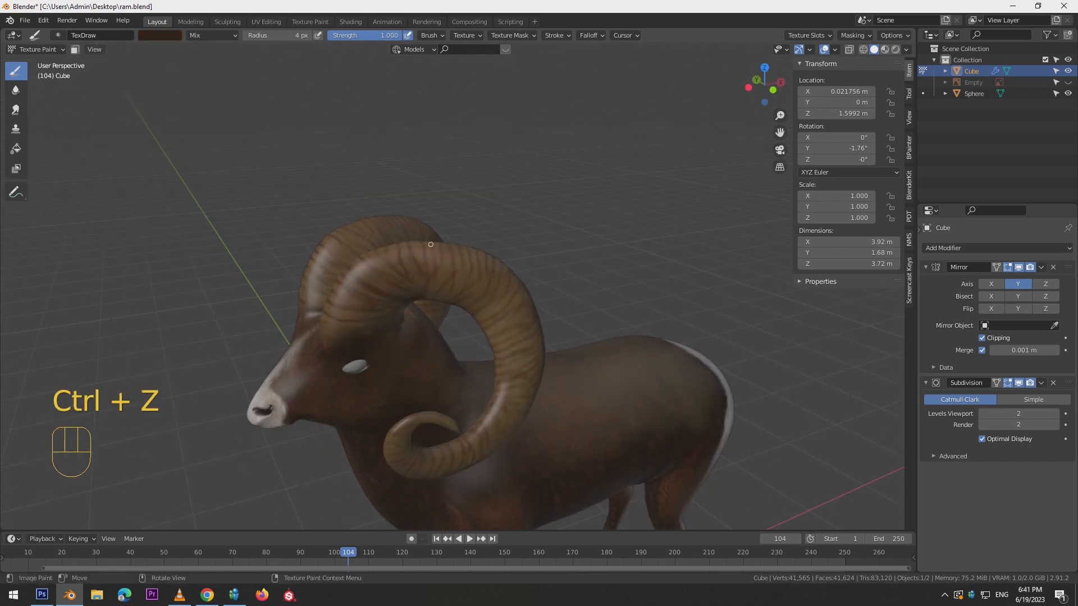
mouse_move(434, 246)
mouse_down()
mouse_move(445, 280)
mouse_move(499, 293)
mouse_move(487, 322)
mouse_move(511, 350)
mouse_up()
alt+drag(514, 351, 526, 325)
alt+middle_drag(526, 324, 541, 331)
drag(556, 303, 570, 308)
alt+middle_drag(595, 297, 724, 332)
drag(469, 255, 477, 260)
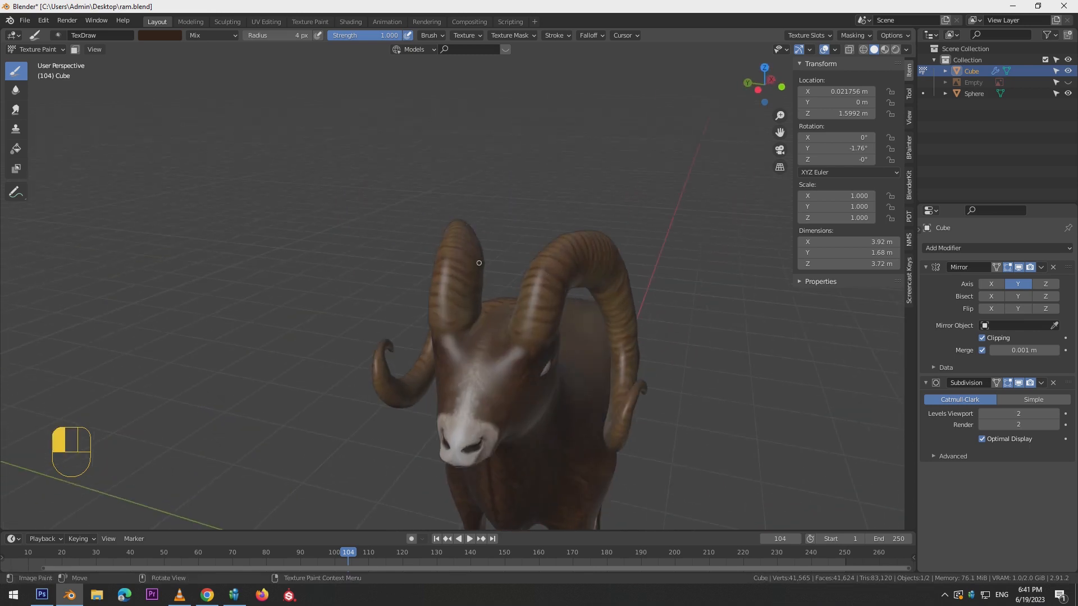
Paint darker grooves across the front and inner sides of both horns, undoing misplaced strokes.
alt+middle_drag(477, 260, 494, 286)
drag(472, 292, 459, 295)
mouse_move(458, 295)
middle_down()
mouse_move(489, 269)
mouse_move(477, 303)
middle_up()
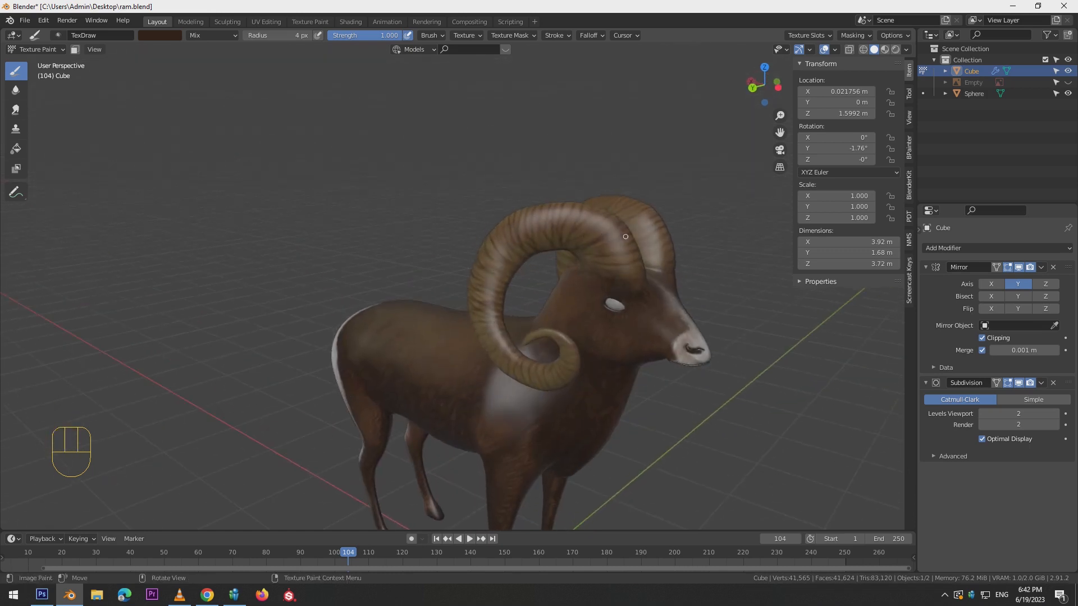
alt+drag(595, 262, 547, 272)
key(ctrl+z)
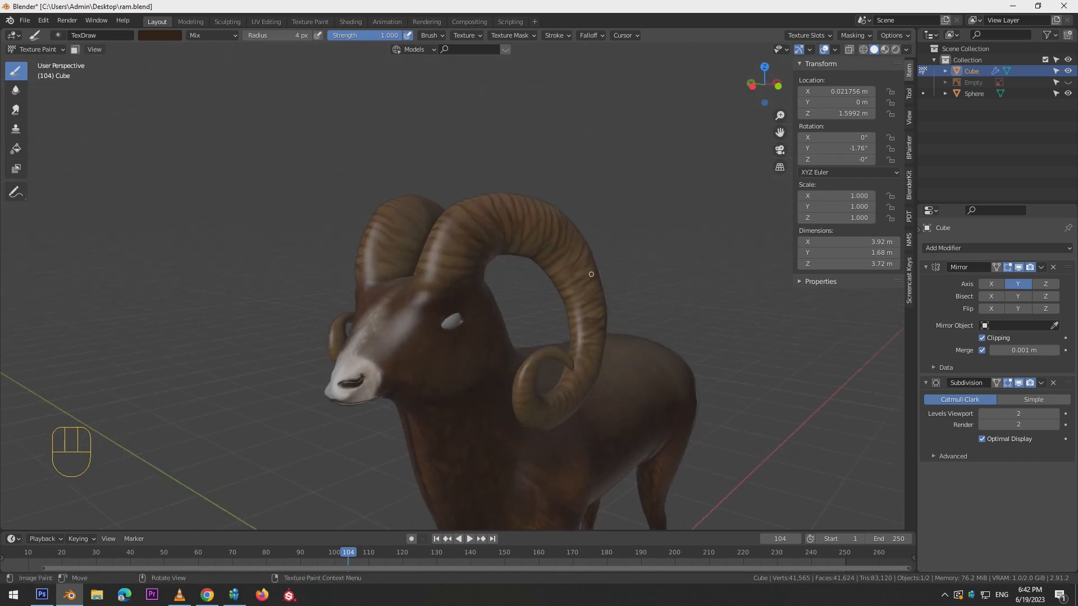
mouse_move(565, 322)
alt+mouse_down()
mouse_move(525, 286)
mouse_move(511, 252)
alt+mouse_up()
key(ctrl+z)
Undo the last groove strokes and repaint dark lines near the horn's curled tip.
alt+middle_drag(508, 254, 491, 259)
key(ctrl+z)
key(ctrl+z)
key(ctrl+z)
key(ctrl+z)
key(ctrl+z)
key(ctrl+z)
drag(466, 268, 481, 271)
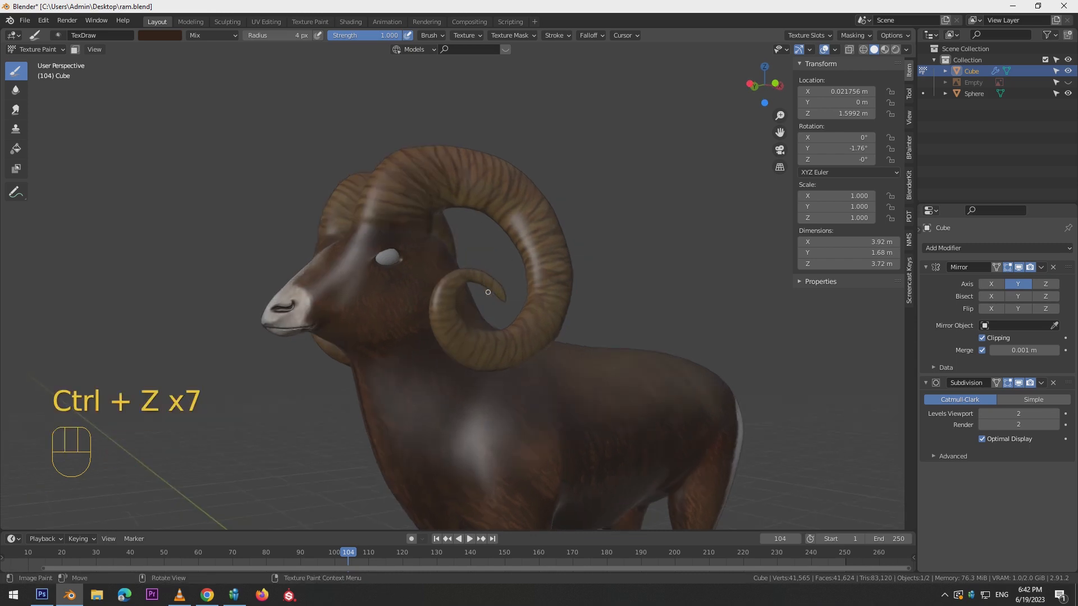
Try dark brown strokes on the upper and front sides of the horns, undoing each misplaced stroke.
alt+middle_drag(488, 292, 564, 331)
alt+middle_drag(651, 344, 678, 383)
alt+middle_drag(578, 302, 607, 308)
drag(607, 308, 625, 311)
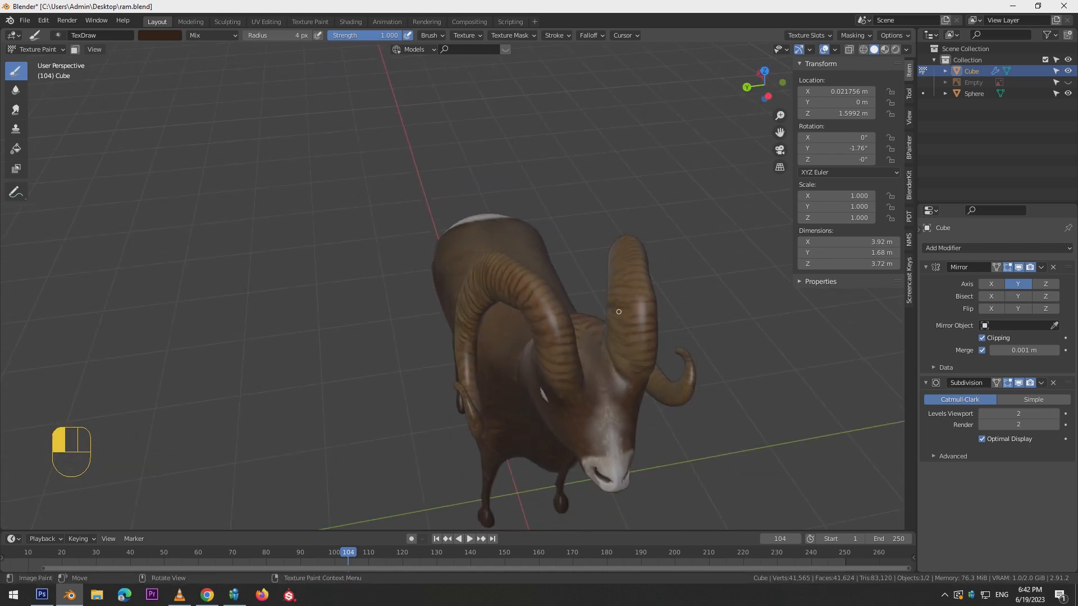
key(ctrl+z)
alt+middle_drag(624, 287, 682, 252)
alt+drag(682, 252, 653, 227)
key(ctrl+z)
key(ctrl+z)
Paint a few more dark brown groove strokes across the horn ridges.
mouse_move(596, 202)
mouse_down()
mouse_move(646, 209)
mouse_move(527, 148)
mouse_up()
click(532, 177)
middle_drag(532, 177, 584, 154)
click(440, 226)
middle_drag(439, 226, 676, 284)
key(KP_1)
scroll(721, 305, up, 4)
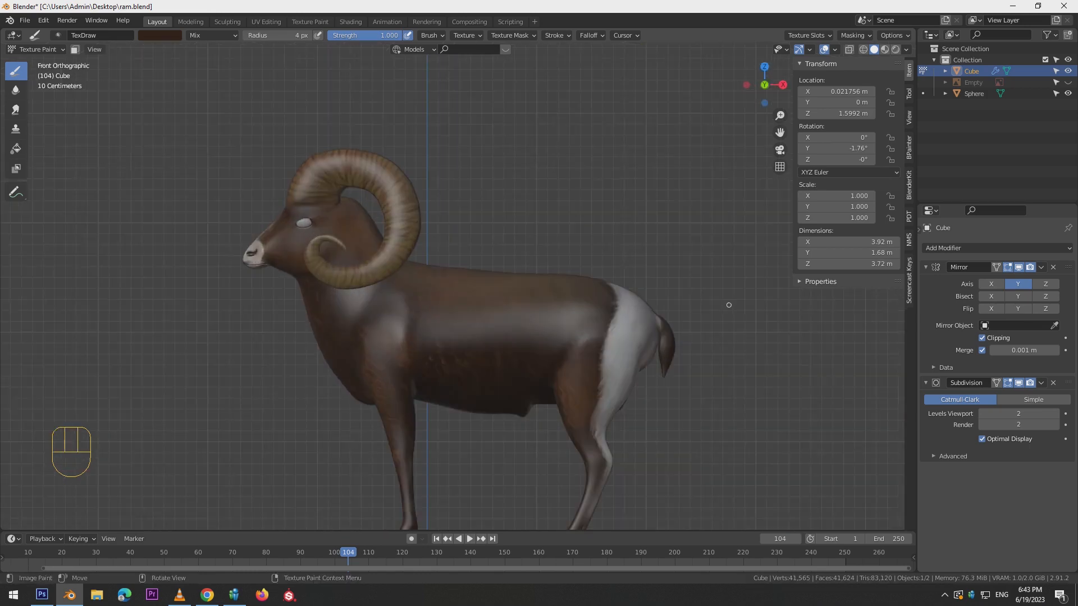
scroll(712, 277, down, 1)
scroll(707, 283, up, 1)
Switch to Chrome, view the Hinterland Who's Who and Denver Post bighorn sheep photos for reference, and return to Blender.
click(207, 595)
scroll(359, 418, down, 6)
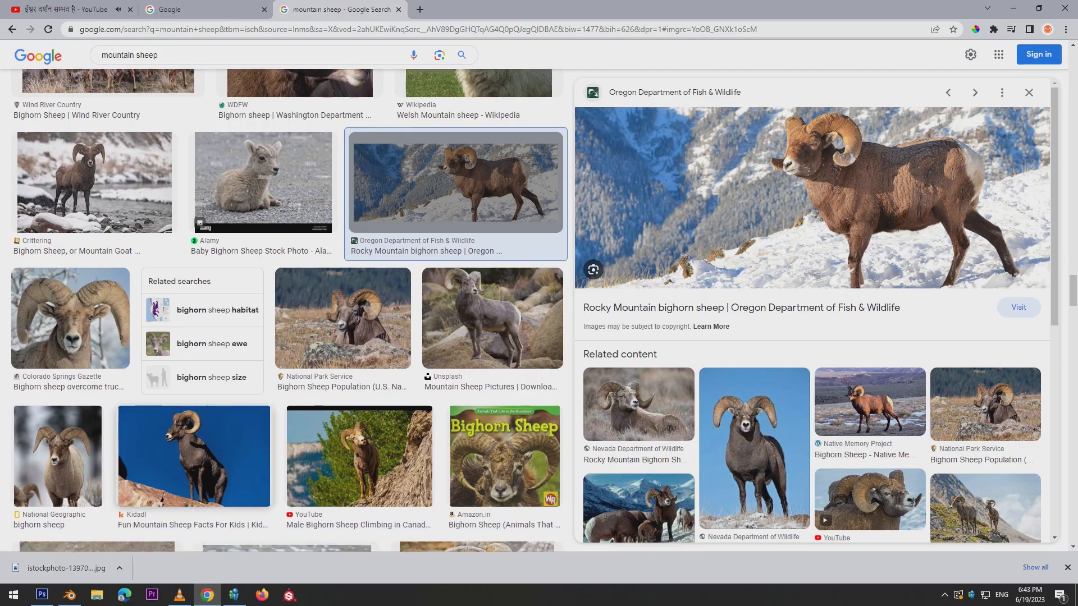
click(104, 288)
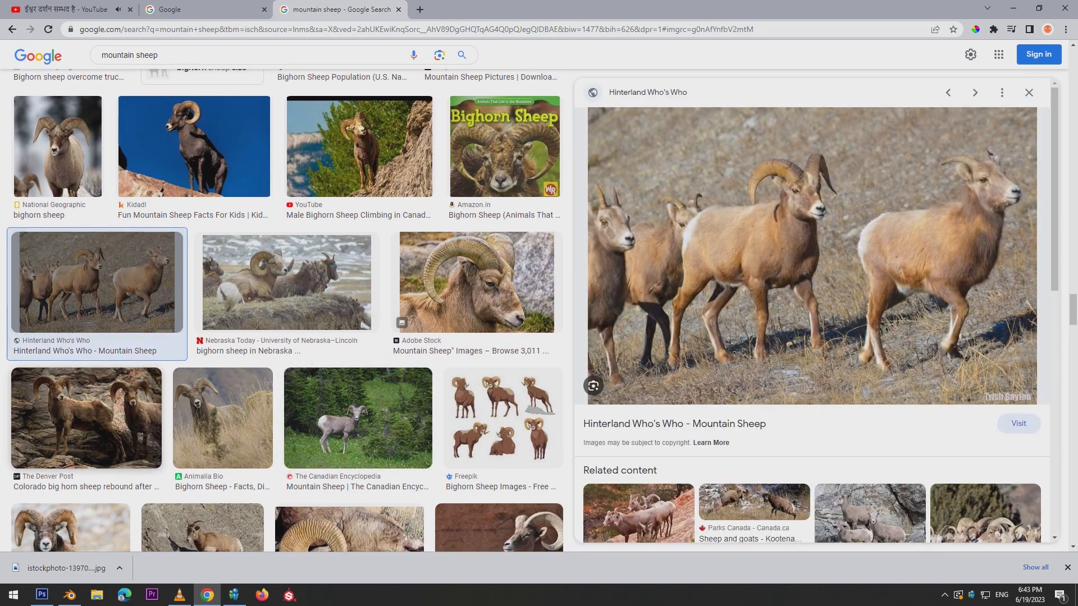
click(90, 416)
click(69, 595)
Set the brush colour to near black and paint the front hoof.
key(space)
key(space)
click(160, 36)
drag(235, 118, 235, 127)
key(ctrl+equal)
key(ctrl+equal)
key(ctrl+equal)
key(ctrl+equal)
shift+middle_drag(407, 431, 468, 100)
click(392, 367)
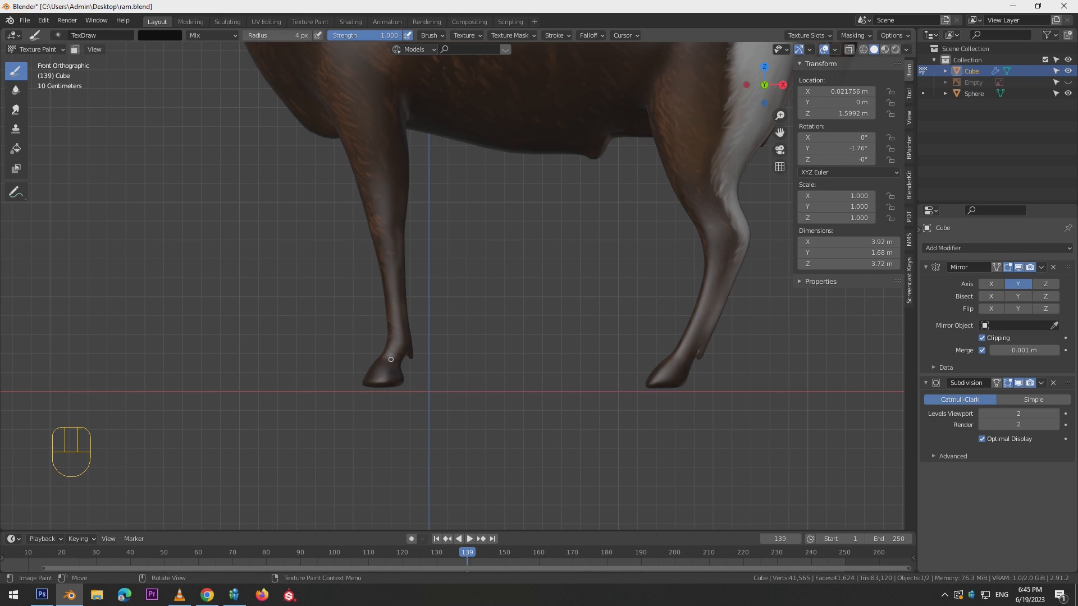
drag(390, 359, 385, 372)
Paint the remaining hooves and the small dewclaws behind them near black from all sides.
alt+middle_drag(380, 377, 780, 397)
alt+middle_drag(506, 421, 469, 405)
mouse_move(421, 368)
alt+mouse_down()
mouse_move(776, 390)
mouse_move(728, 368)
mouse_move(697, 388)
alt+mouse_up()
alt+drag(729, 427, 589, 413)
drag(362, 357, 373, 366)
mouse_move(160, 324)
alt+mouse_down()
mouse_move(196, 384)
mouse_move(109, 356)
alt+mouse_up()
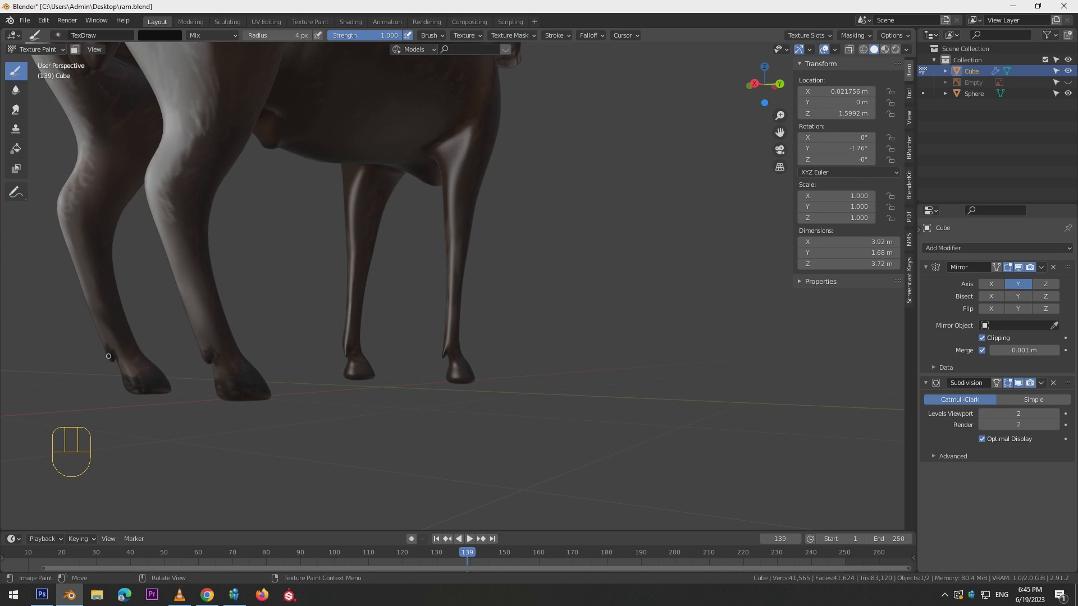
alt+drag(359, 375, 441, 376)
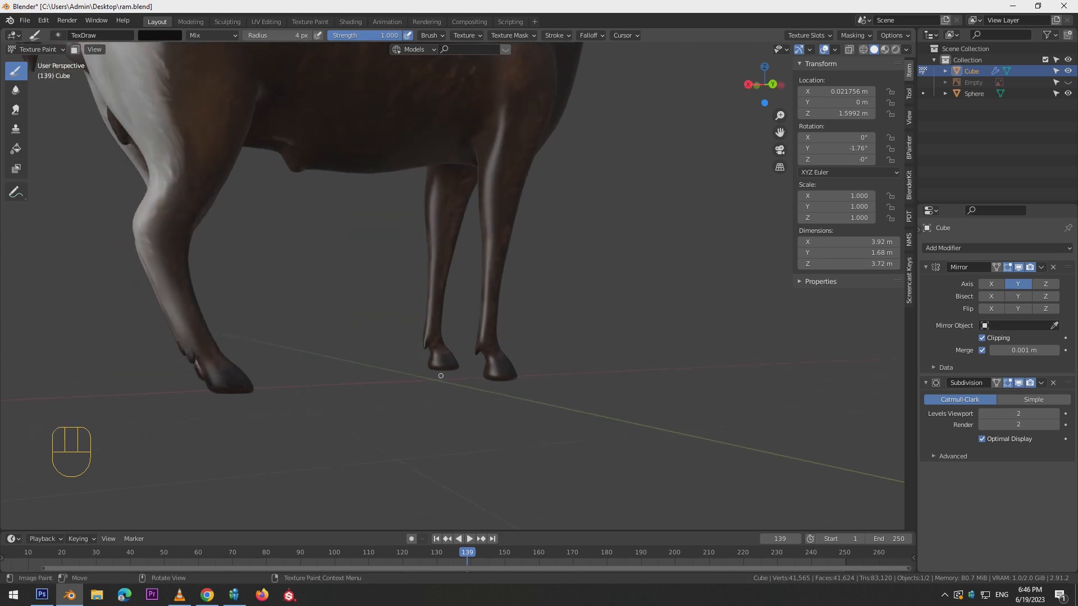
alt+drag(314, 170, 610, 181)
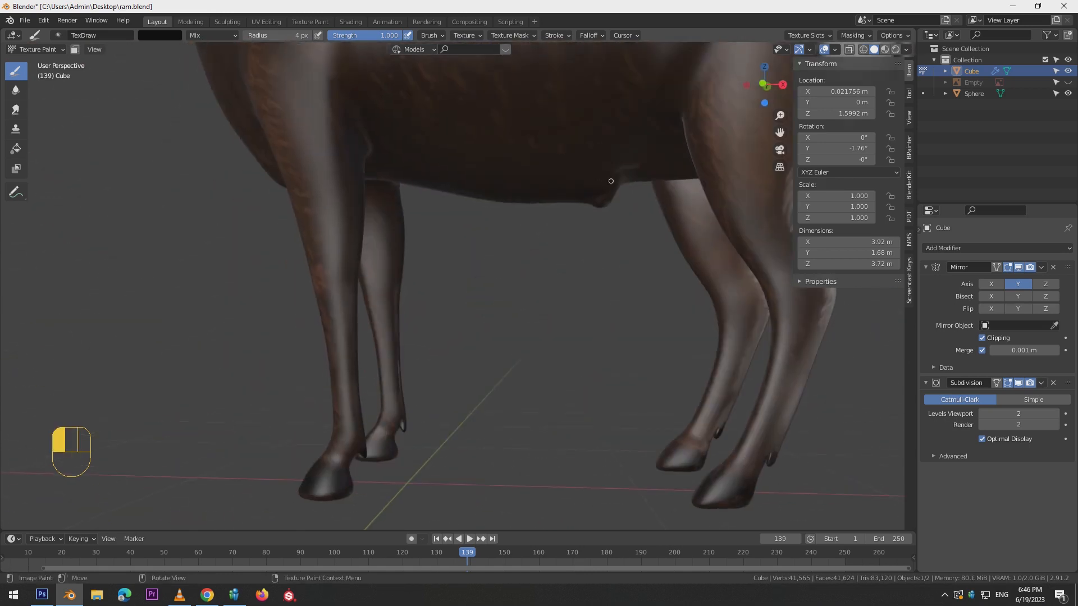
Switch to Chrome, examine the leg colouring in the DK Find Out! bighorn sheep picture, and return to Blender.
click(207, 595)
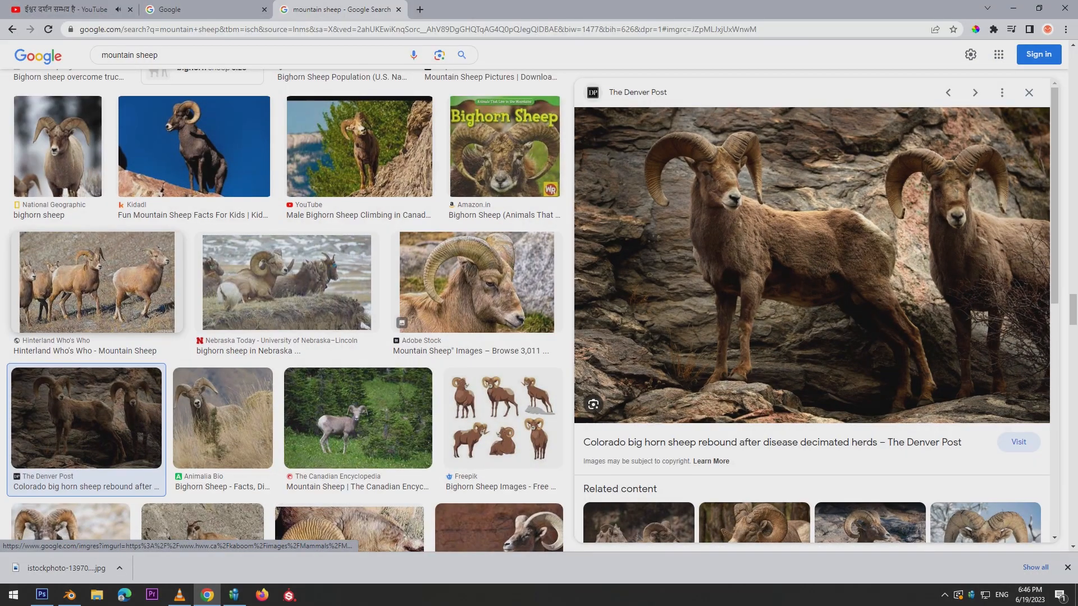
scroll(288, 252, down, 8)
click(287, 242)
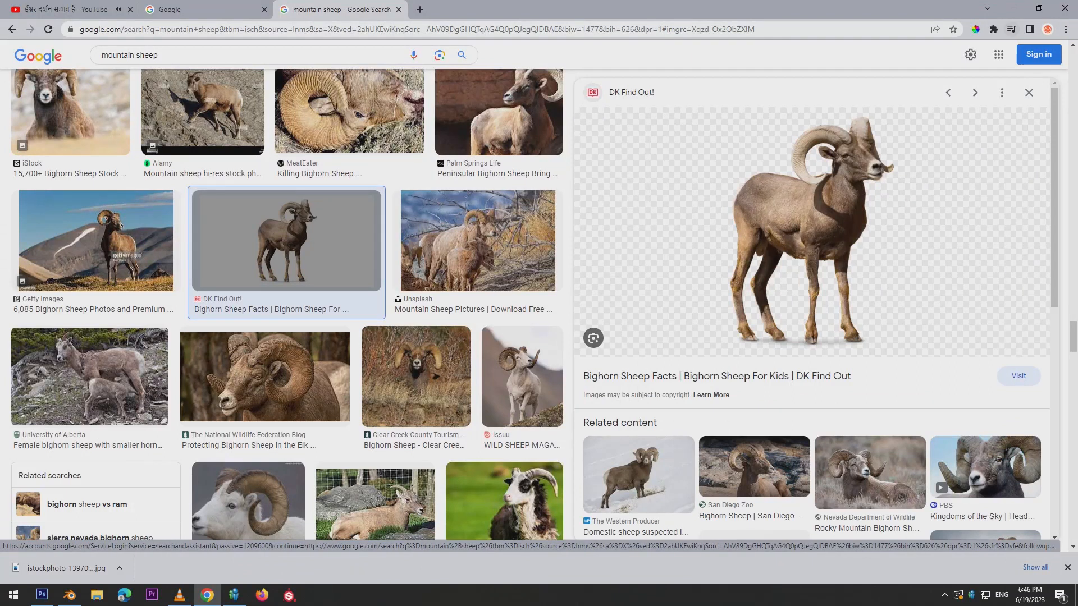
click(1013, 8)
Set the brush colour to a lighter reddish brown and paint fur strokes on the lower hind legs.
click(160, 35)
drag(234, 115, 234, 89)
drag(182, 100, 178, 108)
mouse_move(234, 88)
mouse_down()
mouse_move(234, 62)
mouse_move(234, 79)
mouse_up()
middle_drag(386, 422, 538, 429)
mouse_move(552, 446)
alt+mouse_down()
mouse_move(682, 459)
mouse_move(555, 460)
mouse_move(683, 433)
mouse_move(686, 417)
mouse_move(758, 450)
mouse_move(599, 275)
alt+mouse_up()
click(621, 463)
click(625, 455)
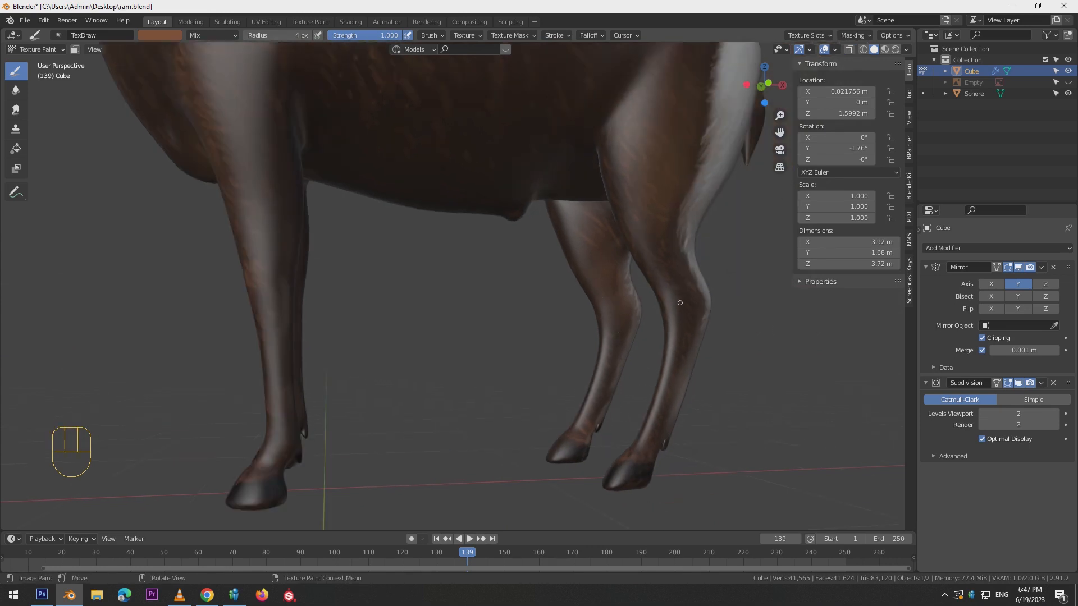
Paint reddish-brown fur strokes along the front legs, the backs of the legs and the underside.
alt+drag(694, 315, 294, 263)
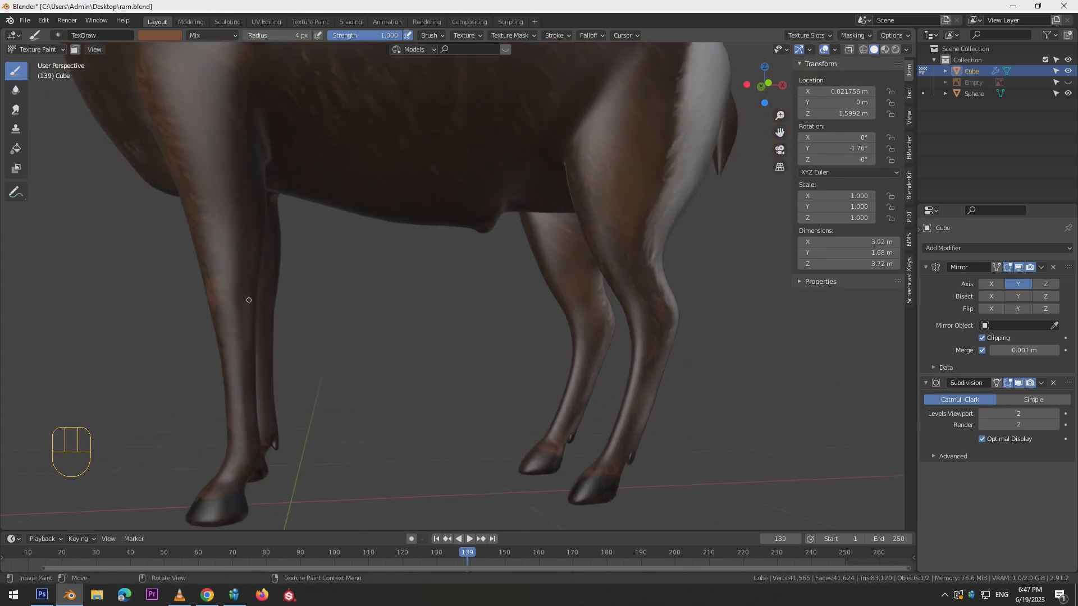
alt+drag(255, 453, 284, 402)
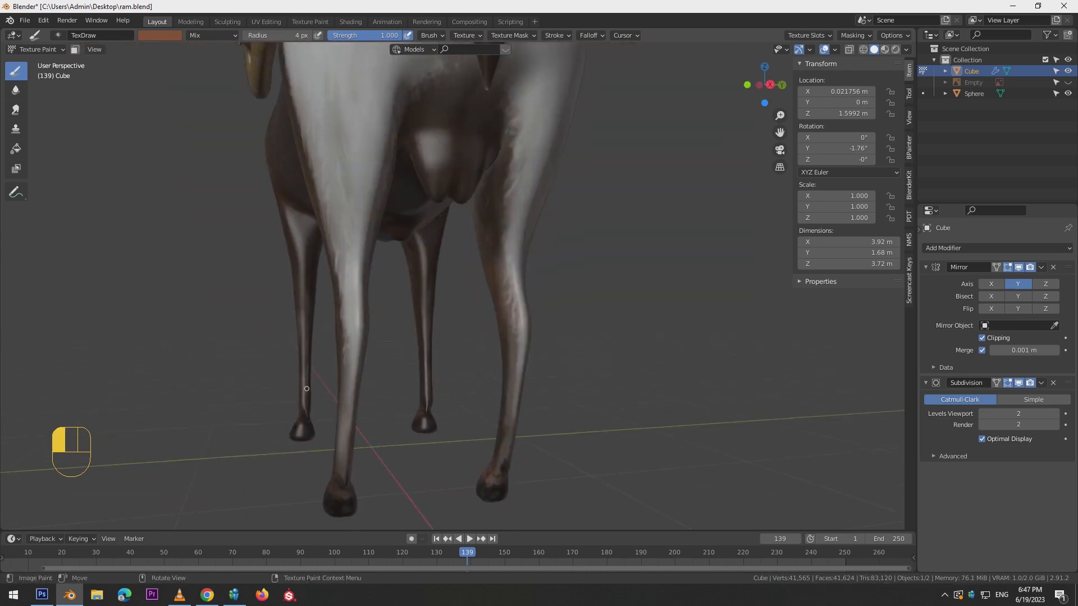
alt+drag(300, 243, 359, 181)
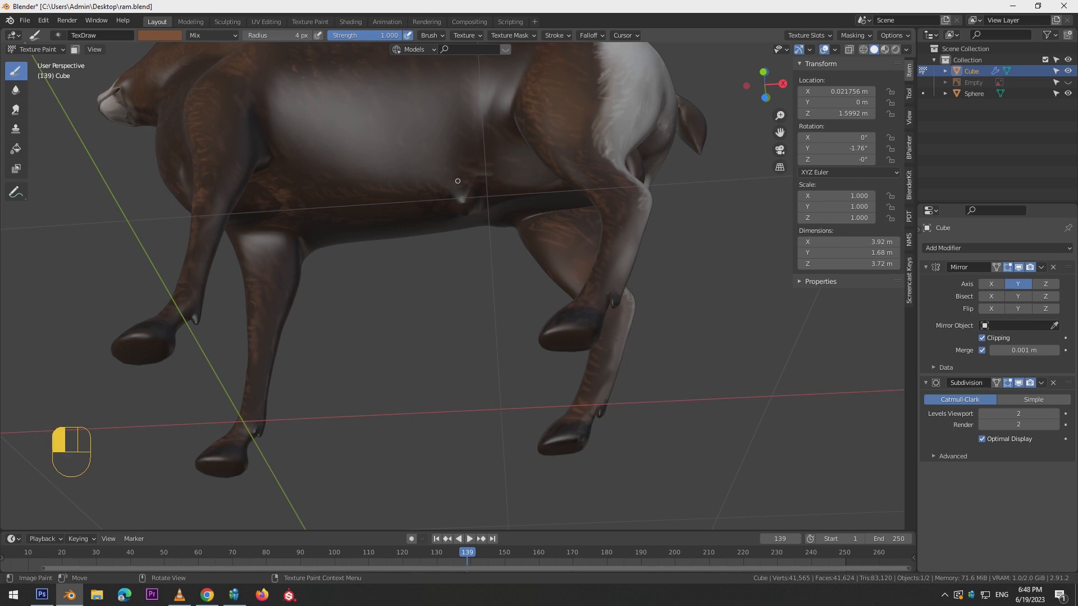
middle_drag(541, 183, 405, 204)
mouse_move(514, 206)
alt+middle_down()
mouse_move(510, 283)
mouse_move(499, 286)
alt+middle_up()
Enlarge the brush and paint broad brown shading over the body, undoing the last stroke.
key(bracketright)
key(bracketright)
key(bracketright)
key(bracketright)
key(bracketright)
key(bracketright)
key(bracketright)
key(bracketright)
key(bracketright)
key(bracketright)
key(bracketright)
key(bracketright)
alt+middle_drag(393, 292, 426, 221)
key(ctrl+z)
Undo the stray shading stroke, lower the brush strength to 0.459 and blend soft brown over the back and tail.
alt+middle_drag(501, 208, 717, 294)
key(KP_1)
alt+middle_drag(493, 288, 392, 288)
key(ctrl+z)
alt+middle_drag(574, 310, 594, 250)
drag(389, 35, 349, 36)
mouse_move(462, 211)
alt+middle_down()
mouse_move(555, 178)
mouse_move(516, 315)
alt+middle_up()
alt+middle_drag(485, 305, 512, 287)
scroll(511, 287, up, 4)
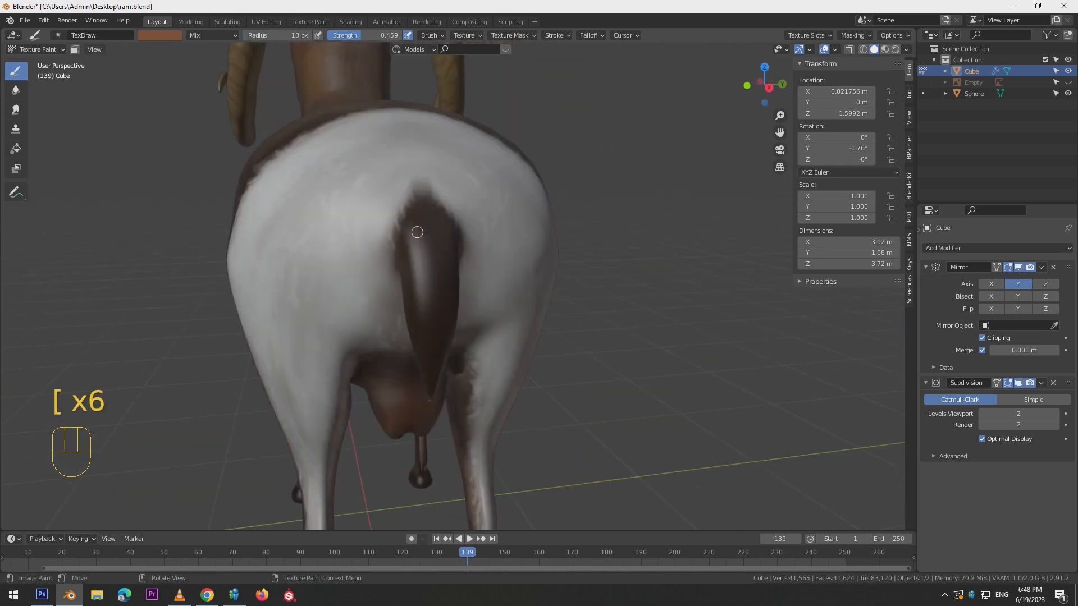
Finish the soft brown shading and save the ram file.
alt+middle_drag(431, 290, 701, 207)
scroll(701, 207, down, 5)
alt+middle_drag(513, 238, 445, 219)
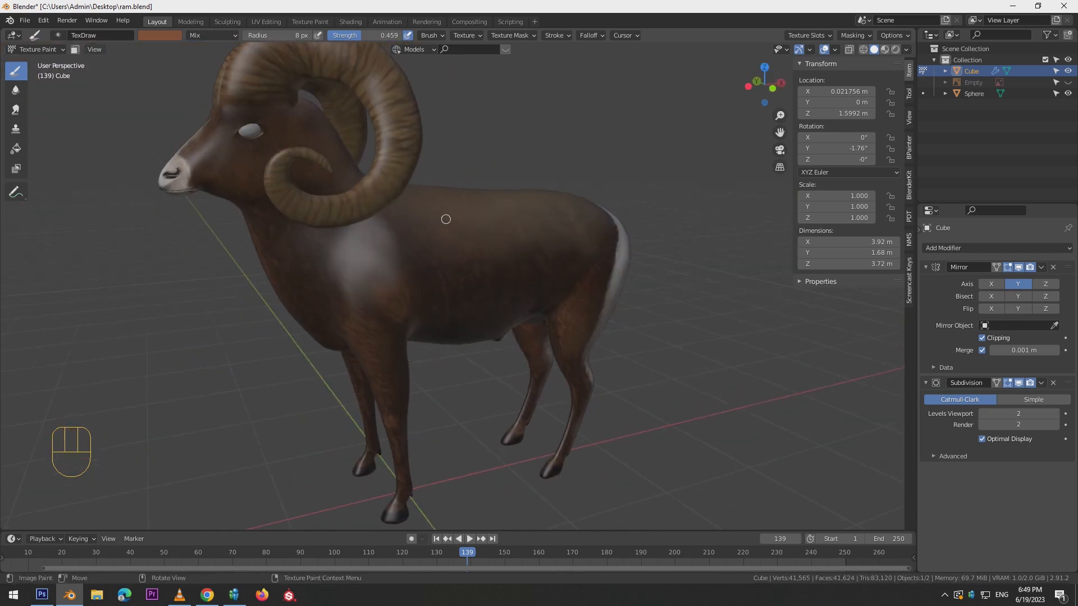
key(KP_1)
key(ctrl+s)
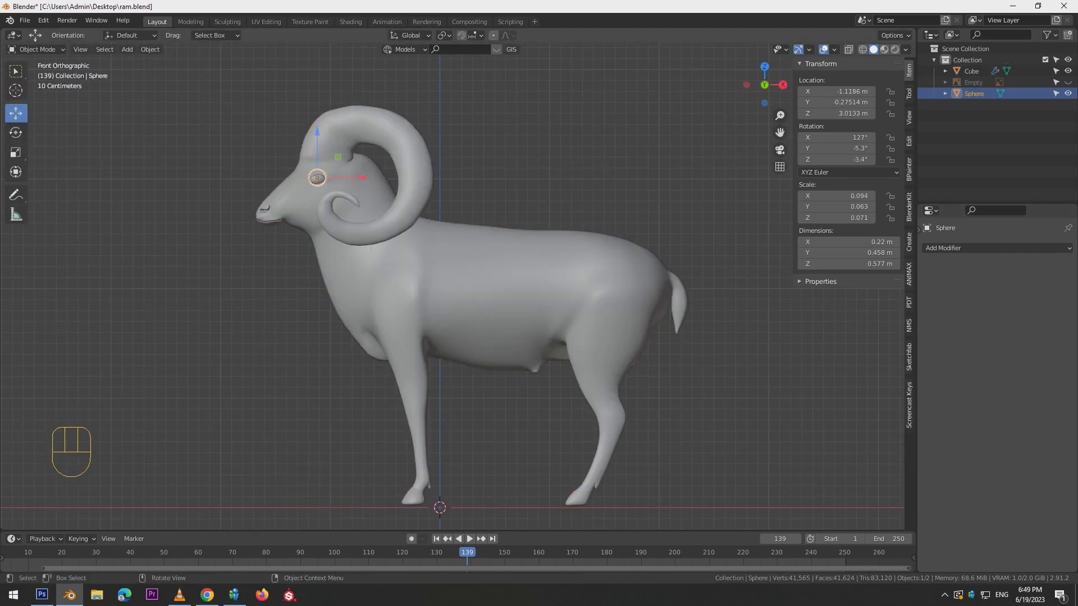
click(37, 49)
click(41, 124)
scroll(349, 176, up, 1)
click(38, 49)
click(41, 62)
Join the eye sphere to the ram's body mesh in Object Mode and return to Texture Paint mode.
shift+click(365, 242)
key(ctrl+j)
click(36, 49)
click(40, 111)
click(37, 50)
click(40, 124)
Check the joined eye on the ram's head and save the file.
alt+middle_drag(303, 191, 388, 208)
scroll(419, 200, down, 5)
alt+middle_drag(539, 315, 591, 352)
key(KP_1)
scroll(287, 214, up, 6)
key(ctrl+s)
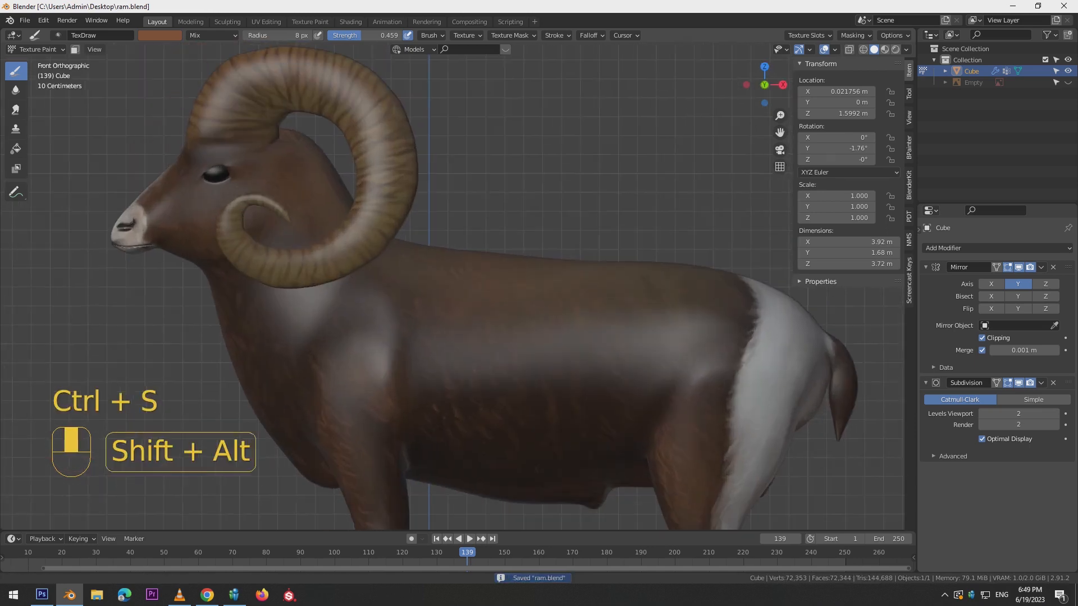
Undo the last stroke and paint brown iris strokes in the middle of the black eye.
key(ctrl+z)
scroll(288, 214, up, 2)
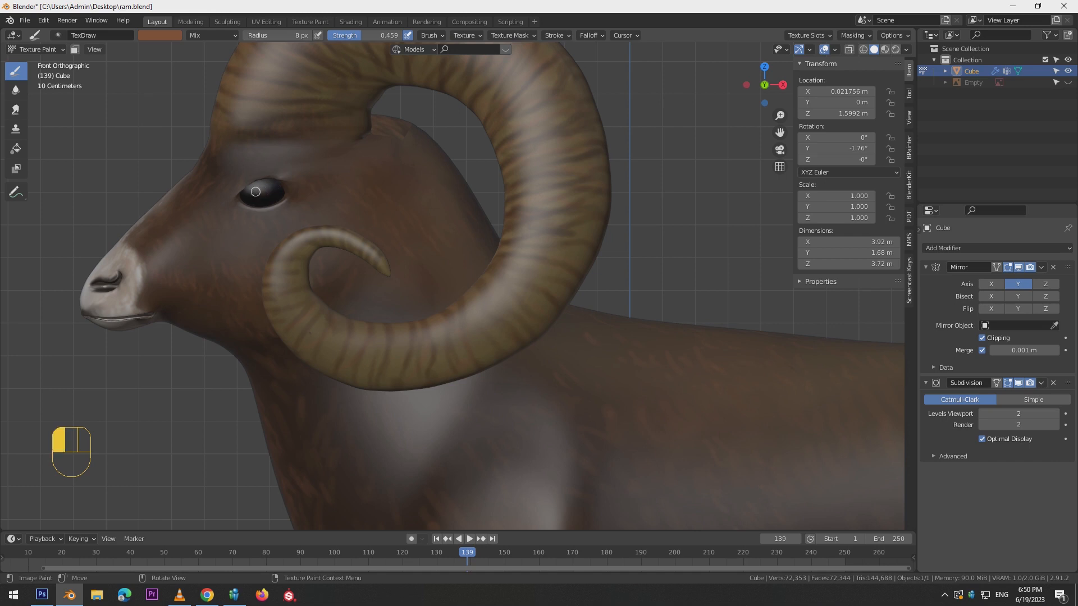
drag(260, 194, 271, 195)
mouse_move(271, 194)
alt+middle_down()
mouse_move(460, 194)
mouse_move(337, 116)
alt+middle_up()
scroll(337, 116, up, 2)
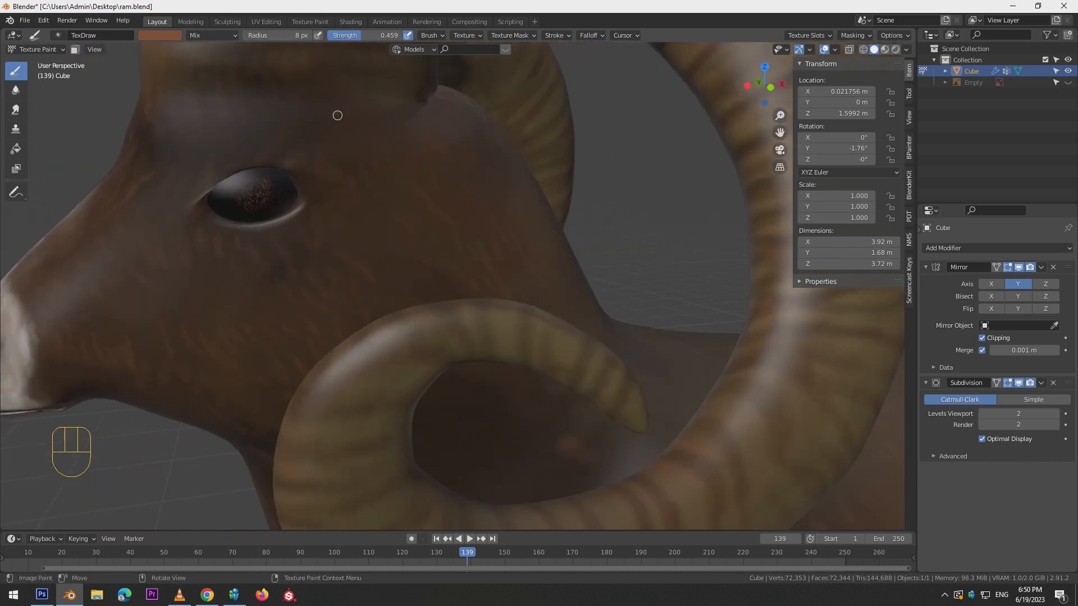
Set the brush to black at full strength and paint a pupil over the iris, undoing the last stroke.
click(160, 35)
click(234, 132)
drag(269, 182, 273, 187)
key(ctrl+z)
key(KP_1)
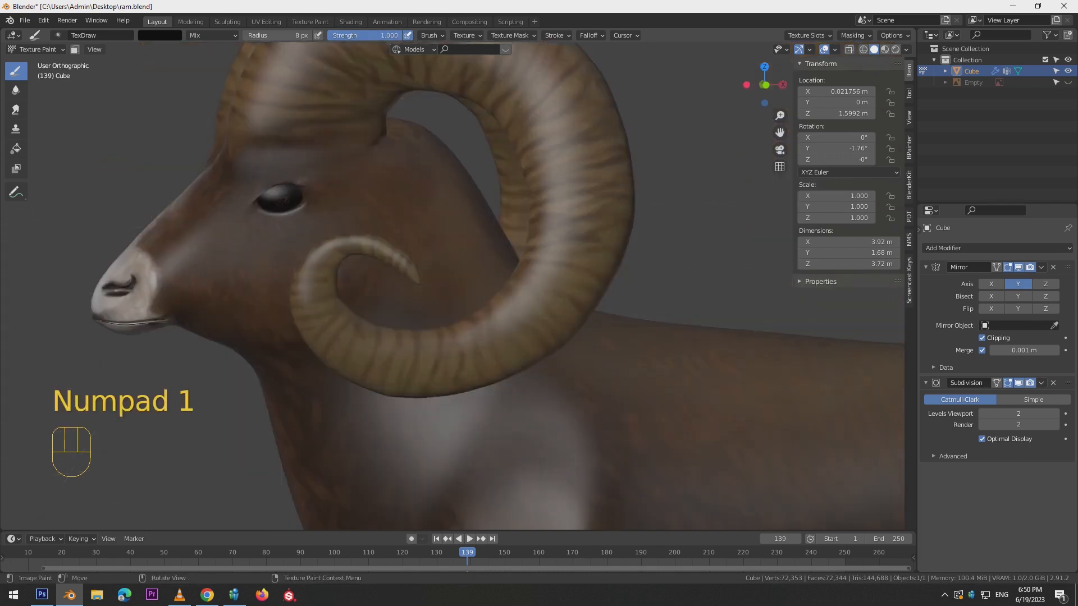
Set the brush colour to a lighter orange-brown, enlarge the brush and paint the iris of the eye.
click(160, 35)
click(234, 86)
click(175, 110)
click(234, 69)
key(bracketright)
key(bracketright)
key(bracketright)
key(bracketright)
key(bracketright)
key(bracketright)
key(bracketright)
key(bracketright)
key(bracketright)
key(bracketright)
Try blending the iris strokes with the Smear tool and undo the result.
click(16, 110)
key(ctrl+z)
mouse_move(167, 152)
mouse_down()
mouse_move(241, 153)
mouse_move(168, 153)
mouse_move(193, 151)
mouse_move(164, 163)
mouse_up()
key(ctrl+z)
Return to the Draw brush, set its colour to black and darken the centre of the iris.
click(17, 72)
click(160, 36)
click(234, 132)
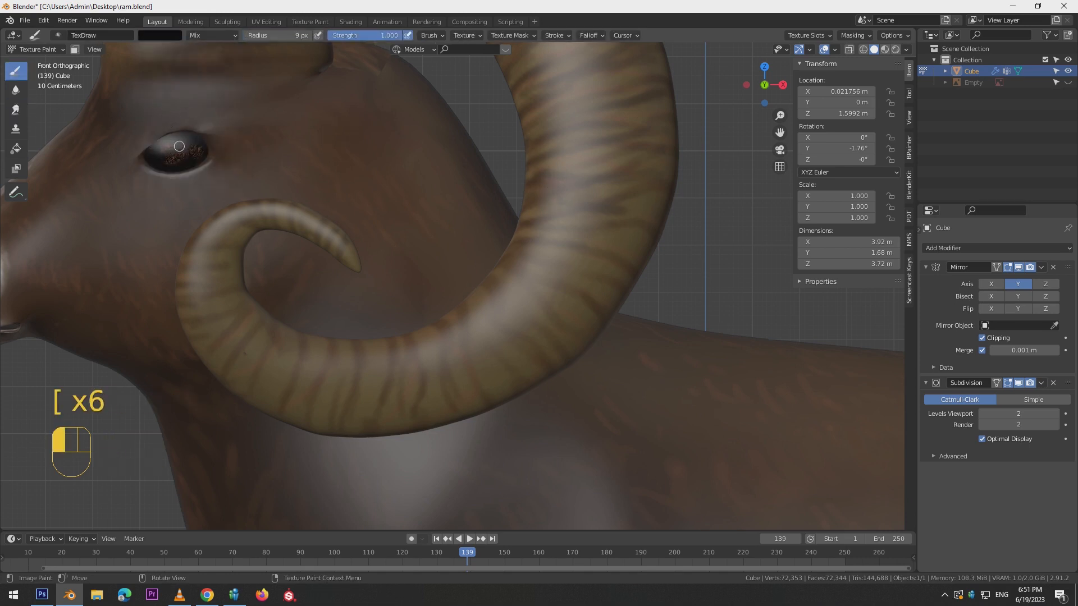
Set the brush colour to light orange with saturation 0.580 and value 0.900, and add 4 px iris flecks.
click(160, 35)
click(234, 59)
click(177, 107)
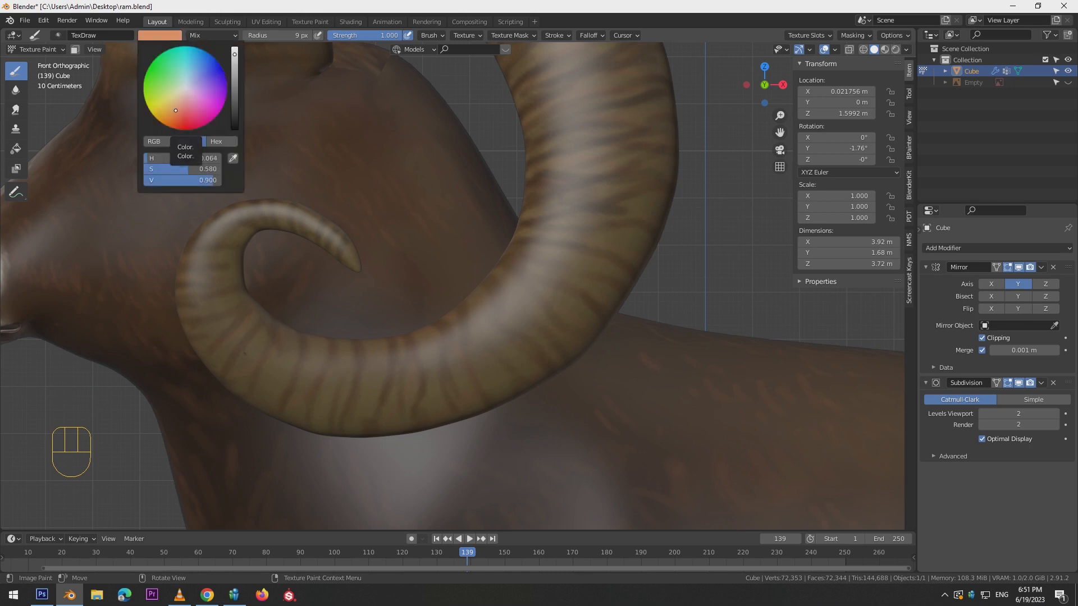
key(bracketleft)
key(bracketleft)
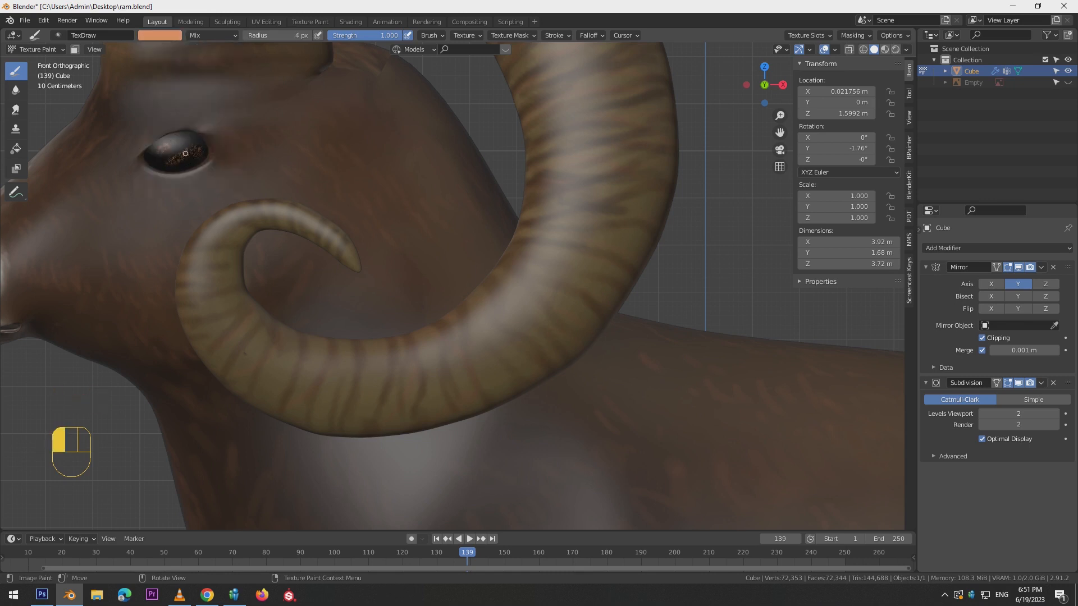
Set the brush colour back to black and refine the dark pupil between the orange iris flecks.
click(160, 36)
click(234, 133)
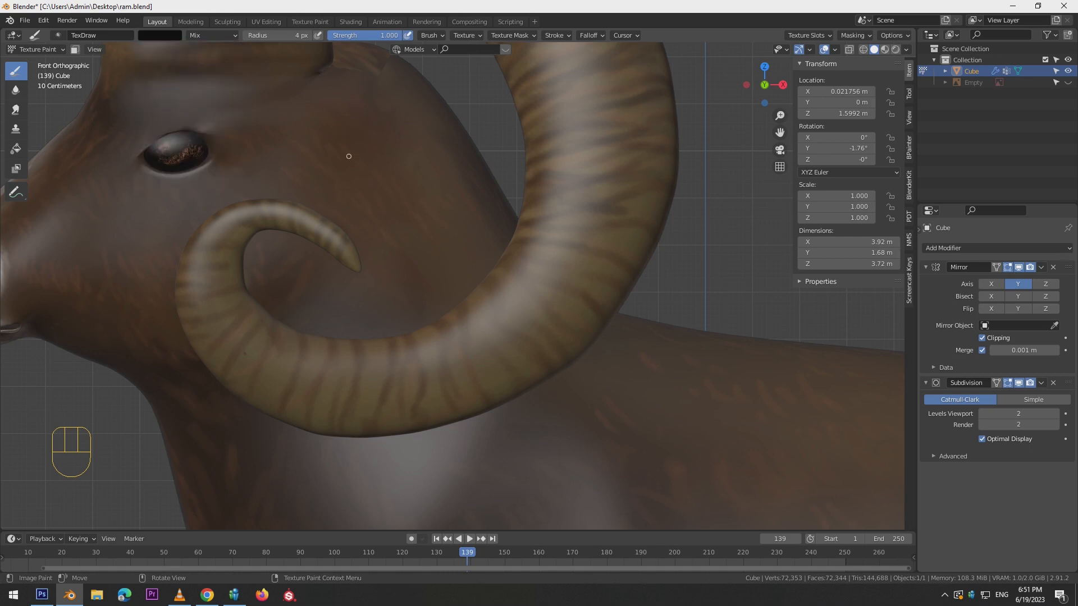
alt+shift+drag(512, 167, 570, 180)
scroll(583, 247, down, 8)
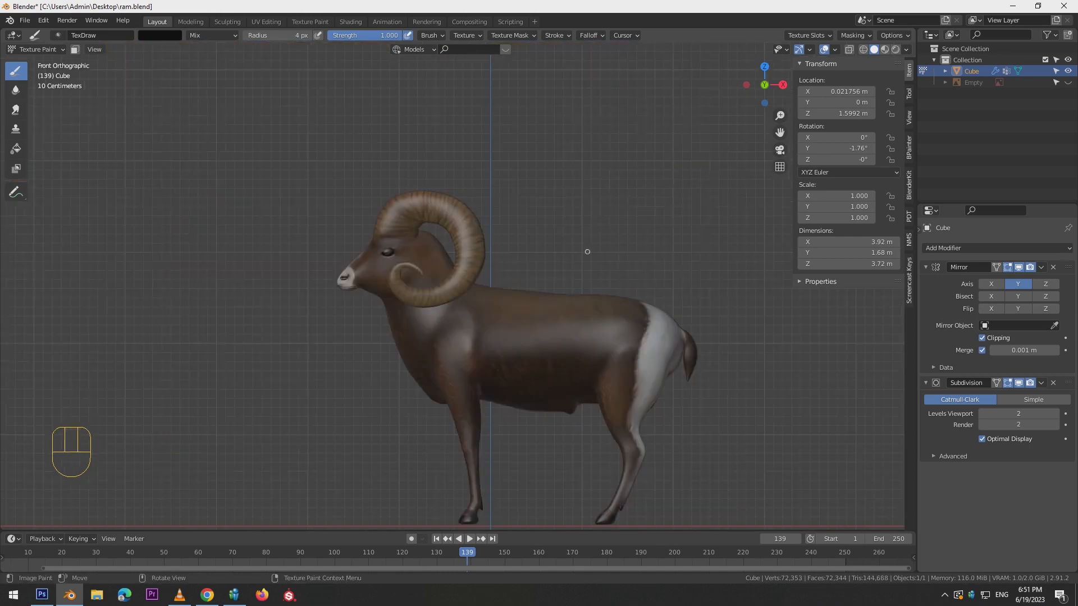
scroll(587, 250, up, 6)
alt+shift+drag(353, 219, 404, 236)
key(alt+Tab)
key(alt+Tab)
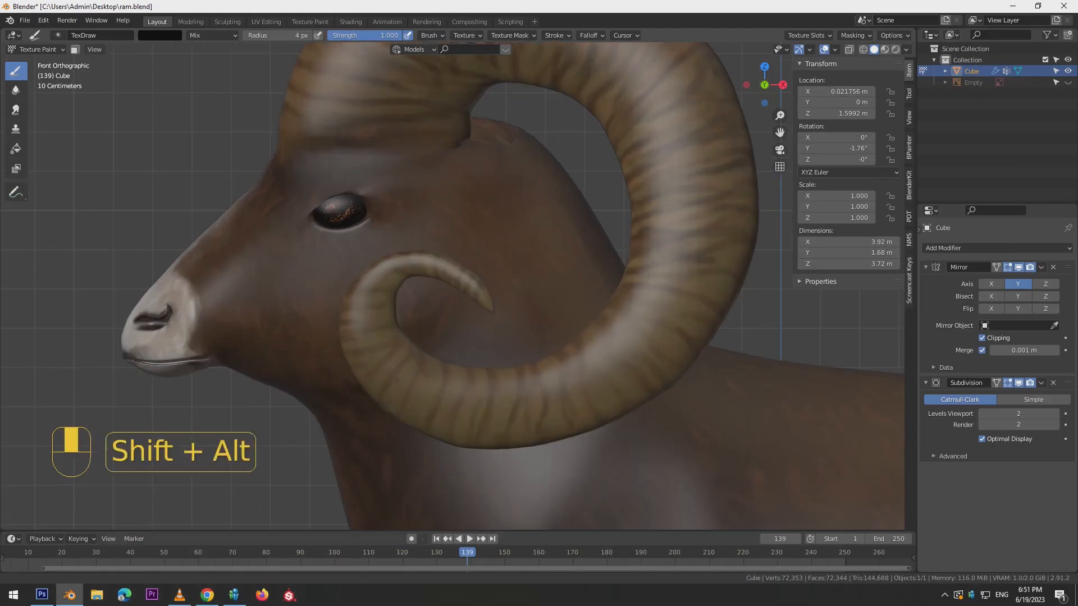
Set the brush colour to orange-brown, the strength to 0.481 and the radius to 7 px.
click(235, 67)
click(176, 111)
key(bracketleft)
key(bracketleft)
key(bracketleft)
key(bracketright)
key(bracketright)
key(bracketright)
key(bracketright)
key(bracketright)
key(bracketright)
Try orange-brown strokes along the upper eyelid and undo them.
drag(328, 208, 352, 197)
key(ctrl+z)
key(ctrl+z)
key(ctrl+z)
key(ctrl+z)
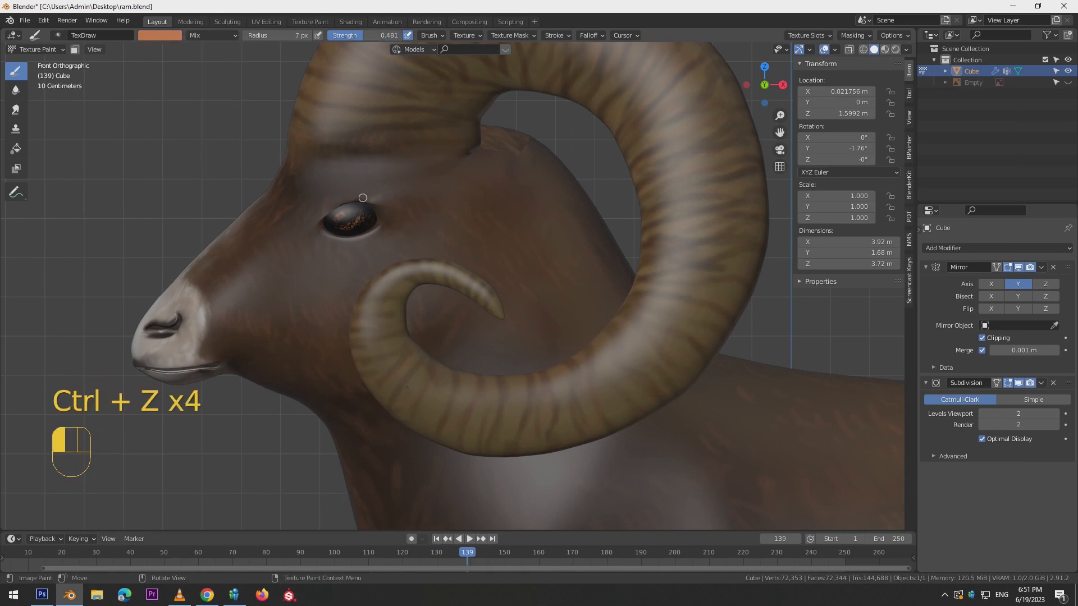
Paint fine orange-brown fur strokes around the eye and across the cheek with a 4 px brush.
alt+drag(351, 194, 499, 134)
click(534, 184)
alt+drag(499, 216, 354, 178)
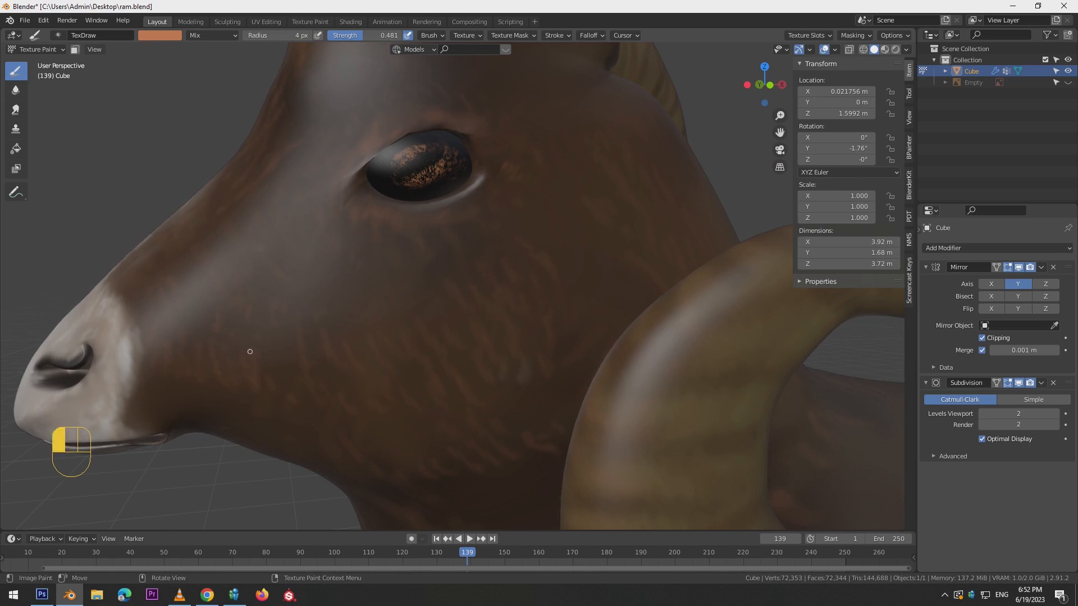
Sample black from the eye and darken both eye corners with an 8 px brush.
key(s)
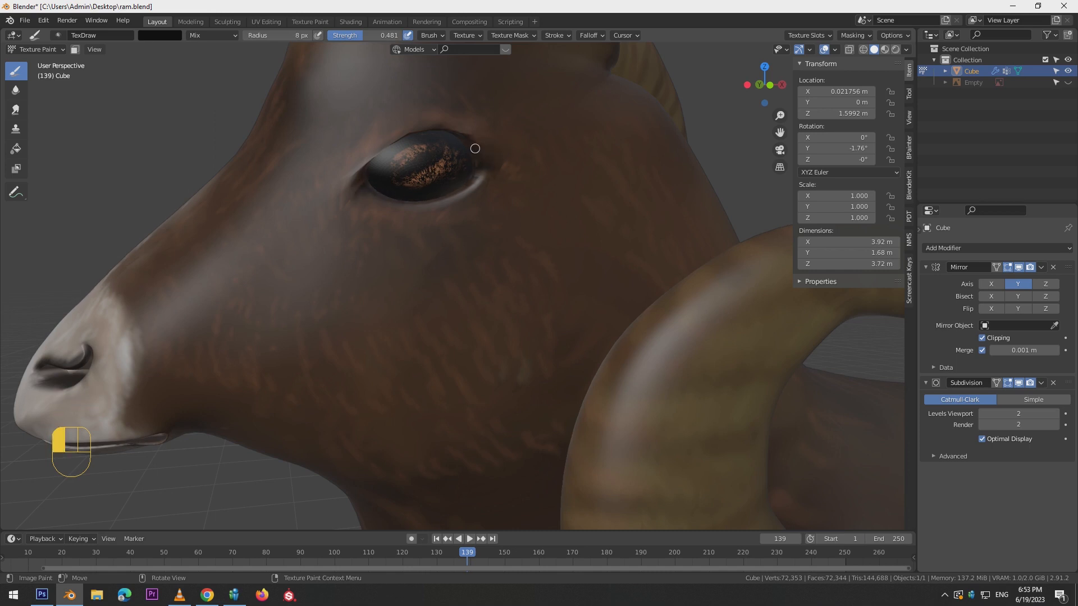
shift+middle_drag(487, 164, 460, 299)
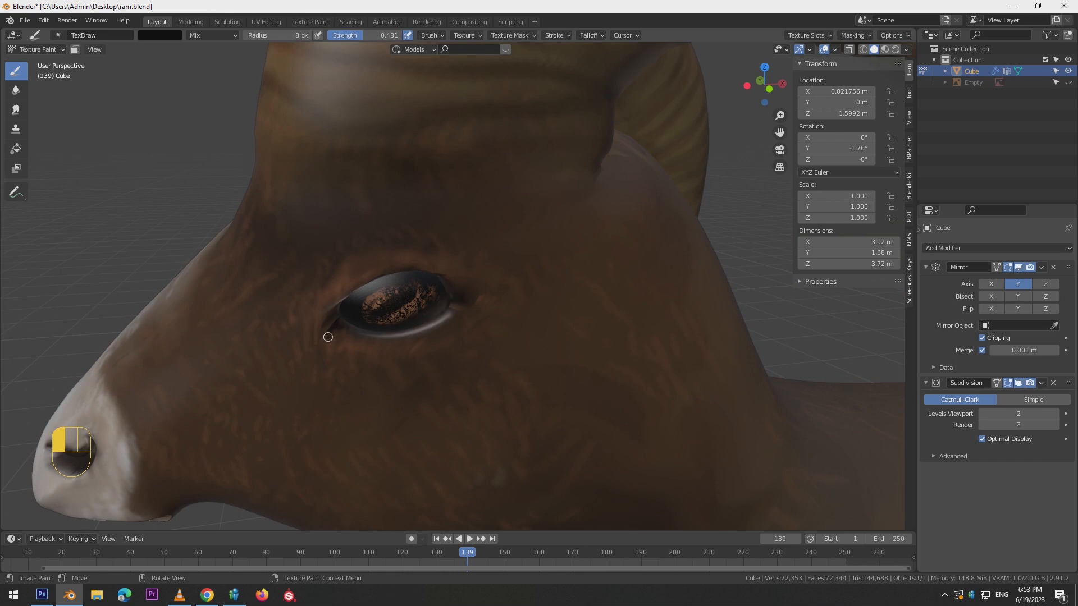
middle_drag(327, 337, 410, 167)
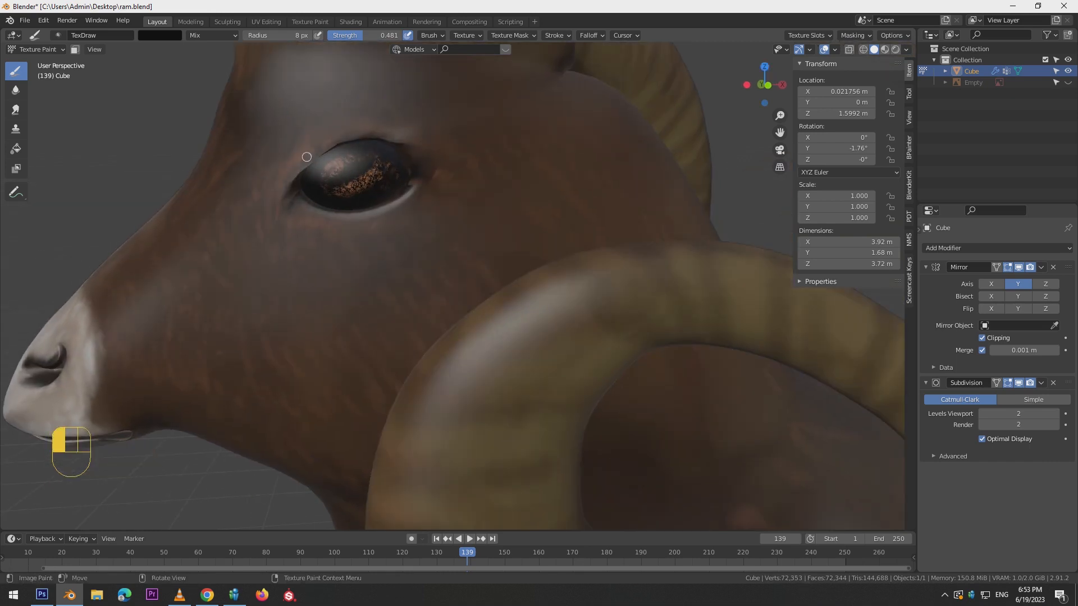
middle_drag(307, 157, 497, 243)
Try further black shading around the eye and undo the strokes.
drag(498, 244, 508, 231)
key(ctrl+z)
key(ctrl+z)
key(KP_1)
middle_drag(165, 135, 342, 173)
key(KP_1)
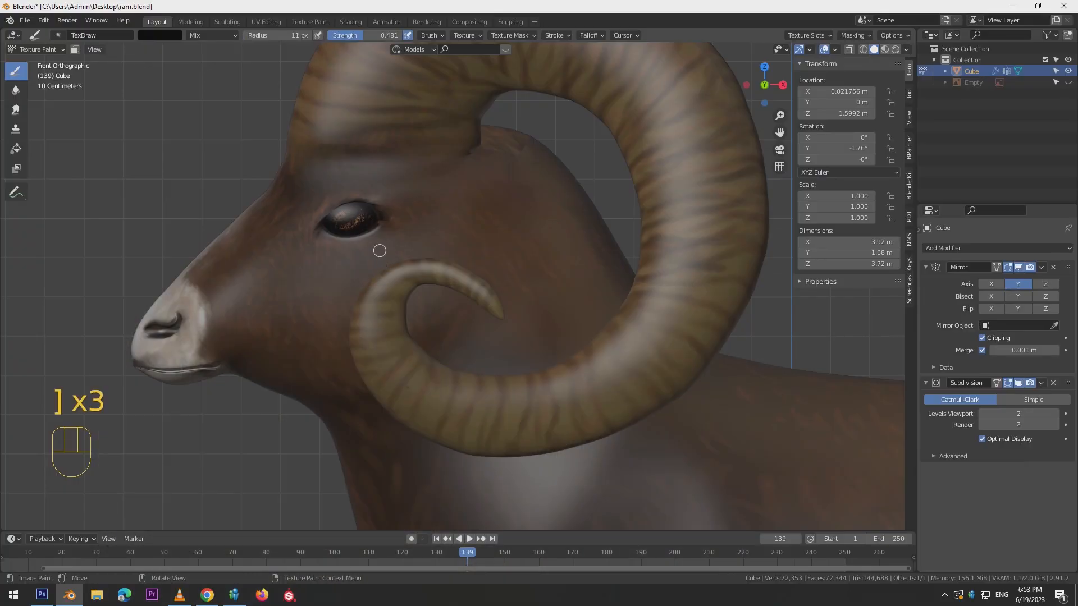
key(ctrl+z)
key(ctrl+z)
key(ctrl+z)
key(ctrl+z)
key(ctrl+z)
key(ctrl+z)
Set the brush colour to light orange for the fur highlights.
click(160, 36)
click(173, 113)
drag(235, 127, 234, 58)
drag(172, 114, 178, 108)
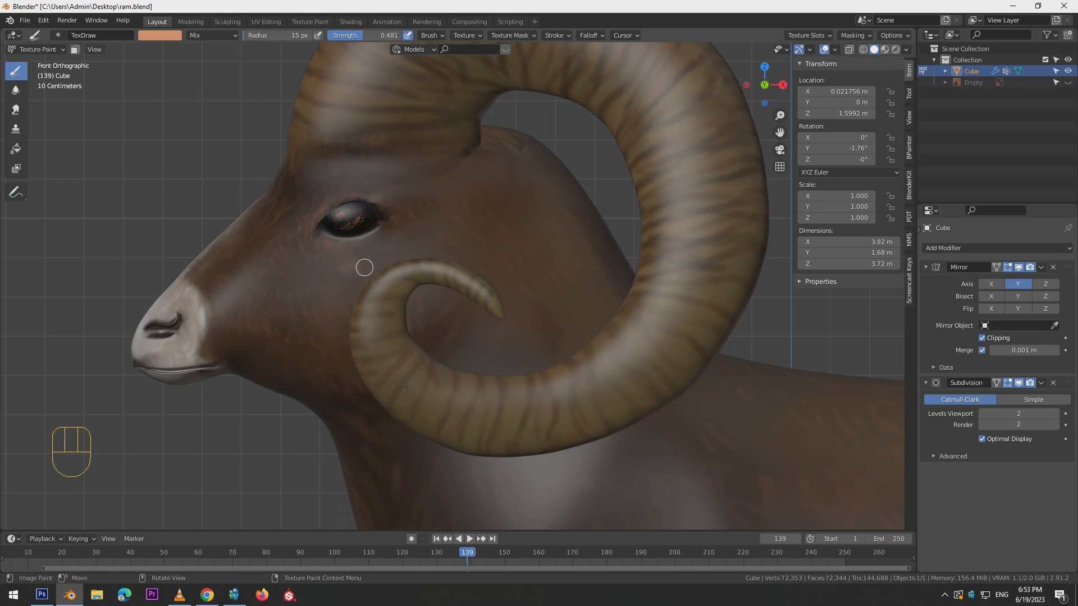
Try light orange fur highlights on the head and undo the strokes.
key(ctrl+z)
key(ctrl+z)
key(ctrl+z)
key(ctrl+z)
key(ctrl+z)
key(ctrl+z)
key(ctrl+z)
key(ctrl+z)
key(ctrl+z)
key(ctrl+z)
key(ctrl+z)
key(ctrl+z)
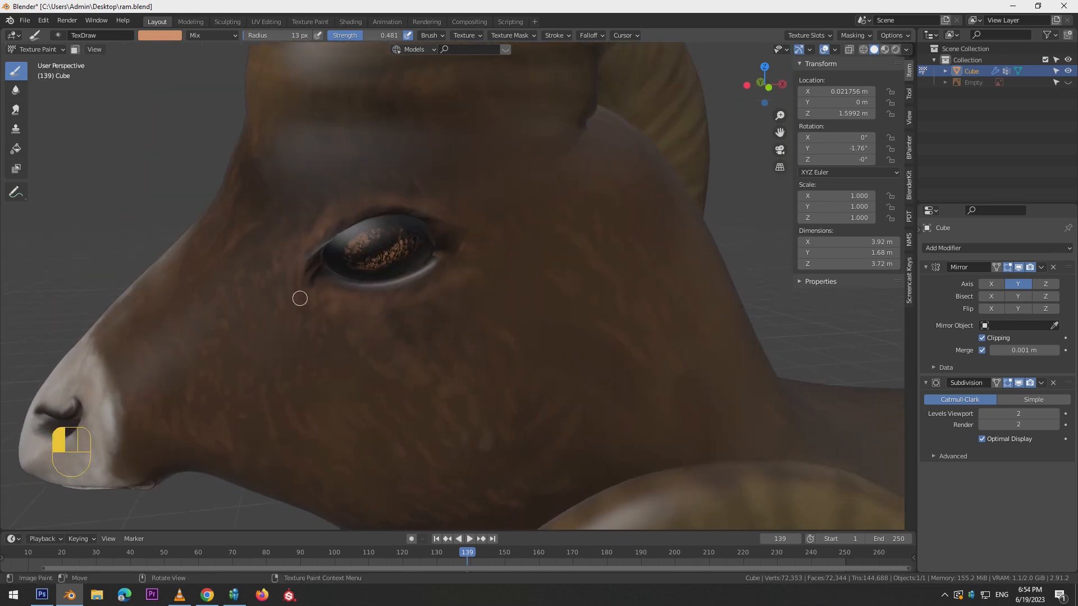
Blend the fur strokes on the head using the Smear tool with a 41 px radius.
key(KP_1)
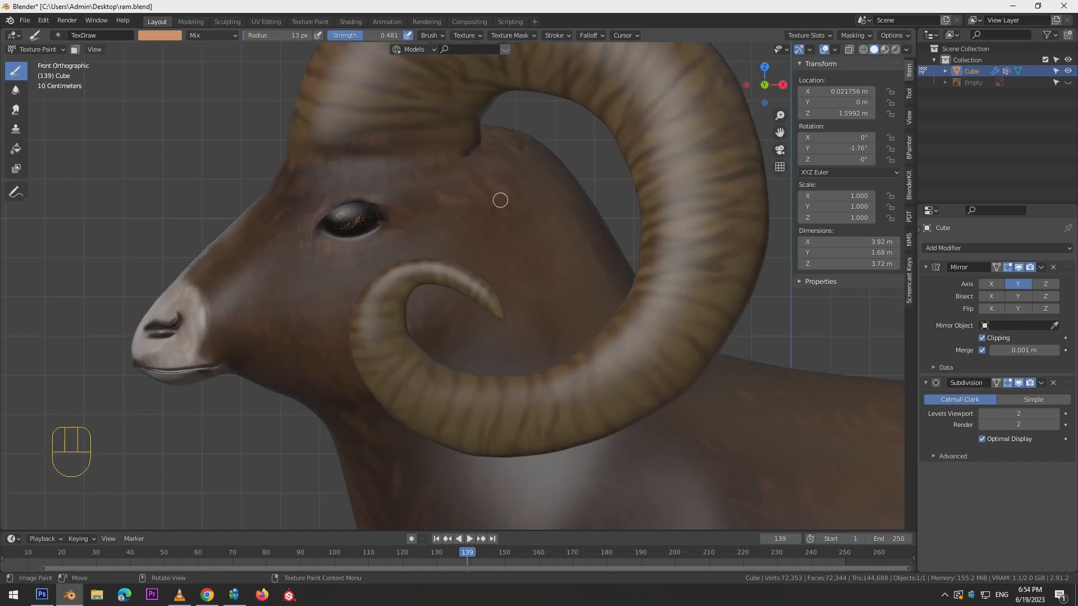
mouse_move(542, 240)
alt+mouse_down()
mouse_move(757, 245)
mouse_move(460, 314)
alt+mouse_up()
click(16, 109)
key(bracketright)
key(bracketright)
key(bracketright)
key(bracketright)
key(bracketright)
key(bracketright)
key(bracketright)
key(bracketright)
mouse_move(230, 277)
mouse_down()
mouse_move(291, 265)
mouse_move(324, 380)
mouse_up()
Save the ram file and widen the 3D viewport to show the whole painted ram.
scroll(565, 282, down, 4)
alt+drag(229, 375, 427, 242)
scroll(649, 390, down, 8)
alt+shift+drag(650, 390, 477, 373)
key(KP_1)
alt+shift+drag(691, 372, 705, 284)
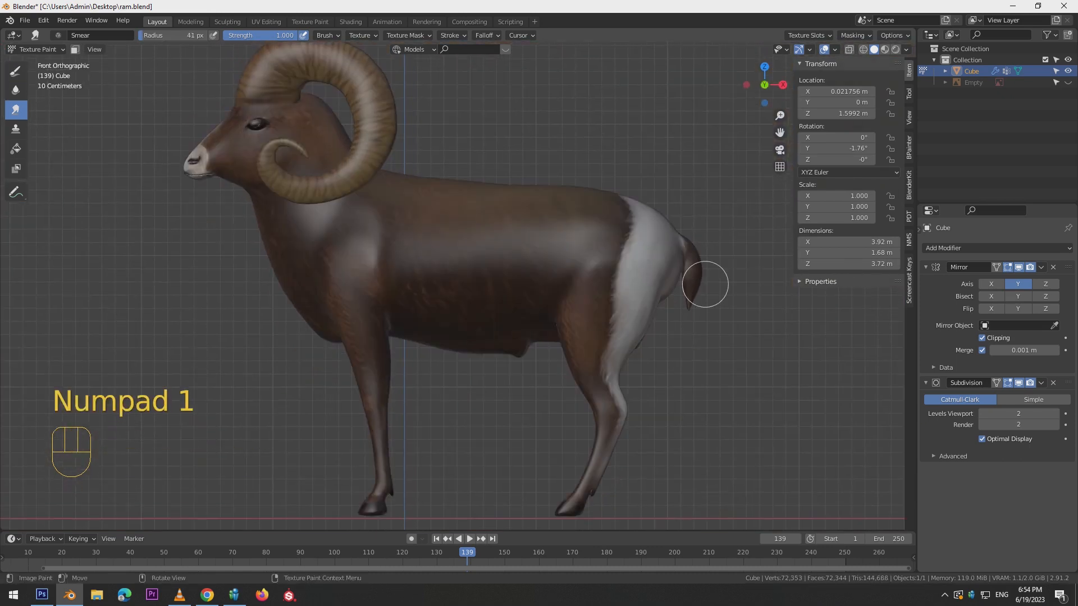
key(ctrl+s)
key(ctrl+s)
scroll(730, 269, down, 1)
drag(917, 168, 1060, 168)
alt+shift+drag(818, 121, 812, 148)
key(ctrl+s)
Try smearing the fur at the front of the neck with a 22 px brush and undo it.
alt+drag(767, 287, 351, 297)
mouse_move(645, 292)
alt+mouse_down()
mouse_move(474, 293)
mouse_move(629, 301)
mouse_move(438, 311)
mouse_move(491, 292)
mouse_move(464, 233)
alt+mouse_up()
key(ctrl+z)
key([)
key([)
key([)
key([)
key([)
click(449, 248)
key(ctrl+z)
key(ctrl+z)
key(ctrl+z)
key(ctrl+z)
key(ctrl+z)
Smear the paint on the front edge of the neck below the jaw, reducing the brush radius to 13 px.
click(451, 235)
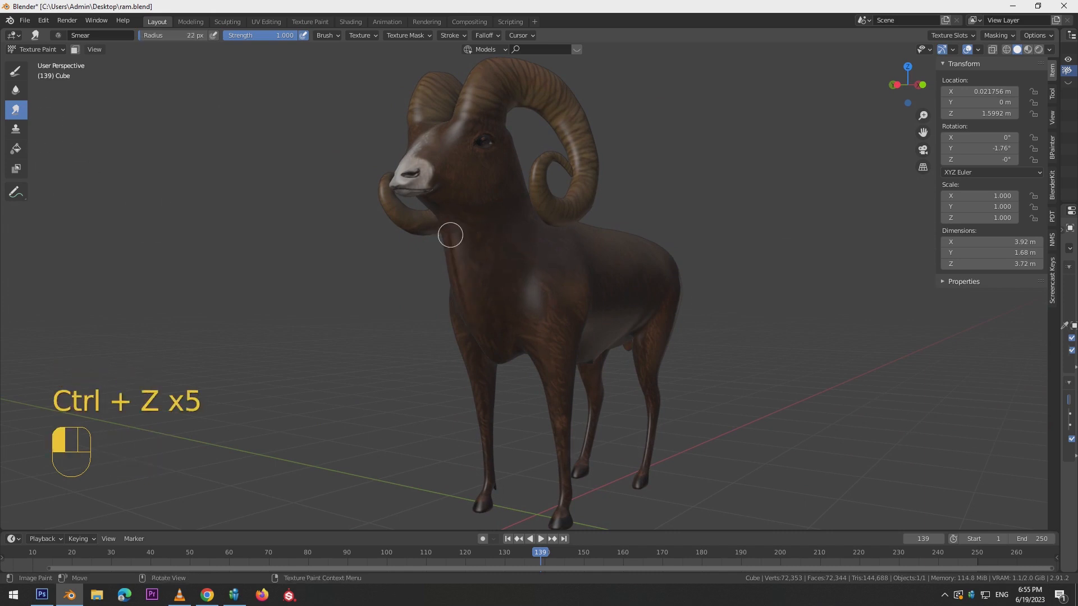
key([)
key([)
key([)
click(445, 228)
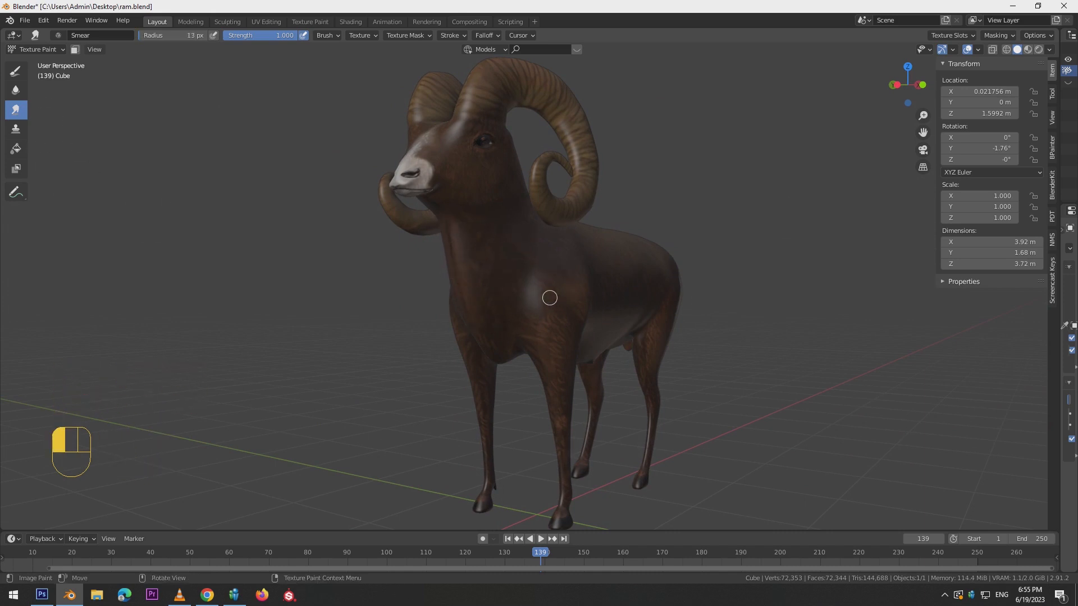
key(KP_1)
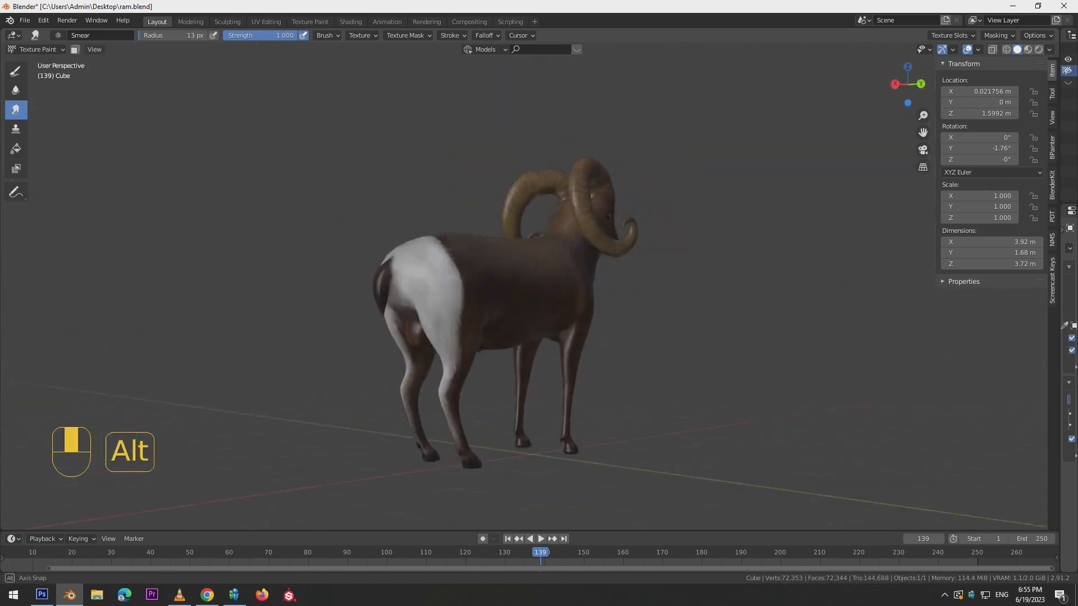